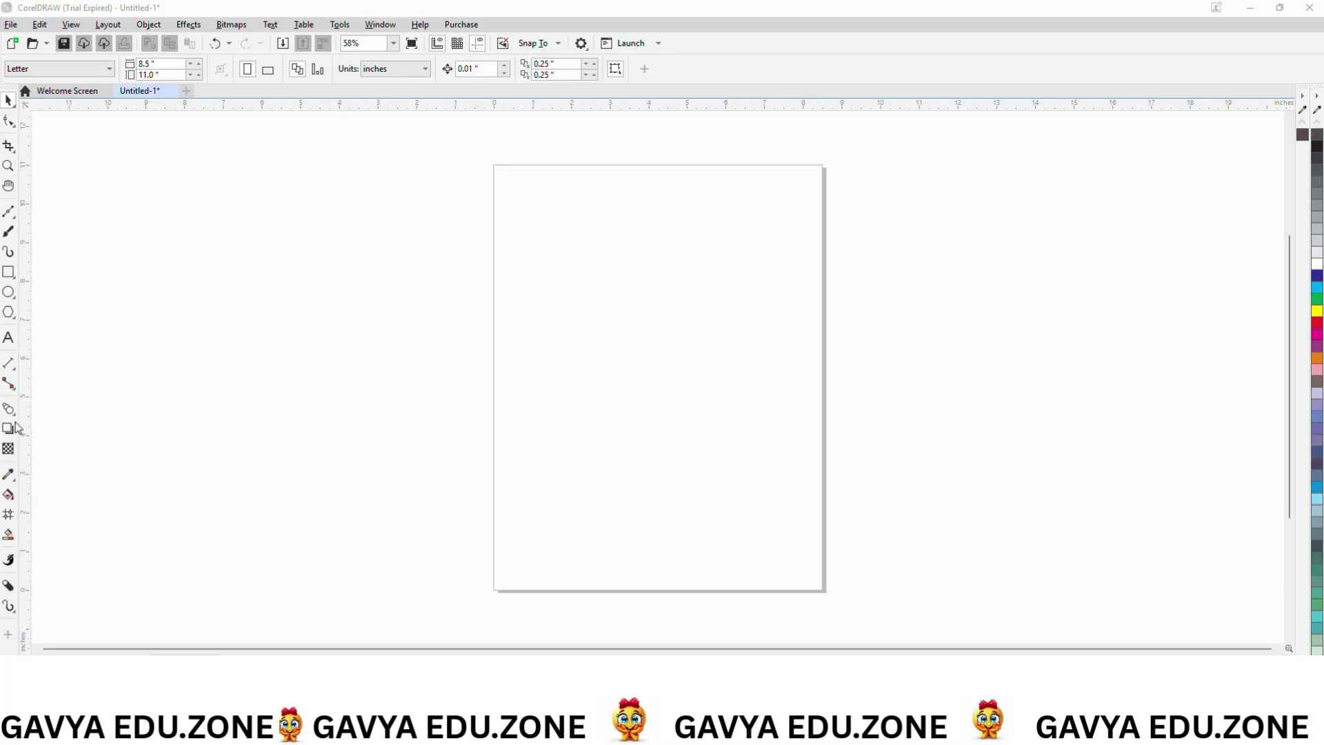
Step: Draw a rectangle about 5.67 in wide and 2.81 in high in the upper part of the page
{"action": "left_click", "coordinate": [15, 417]}
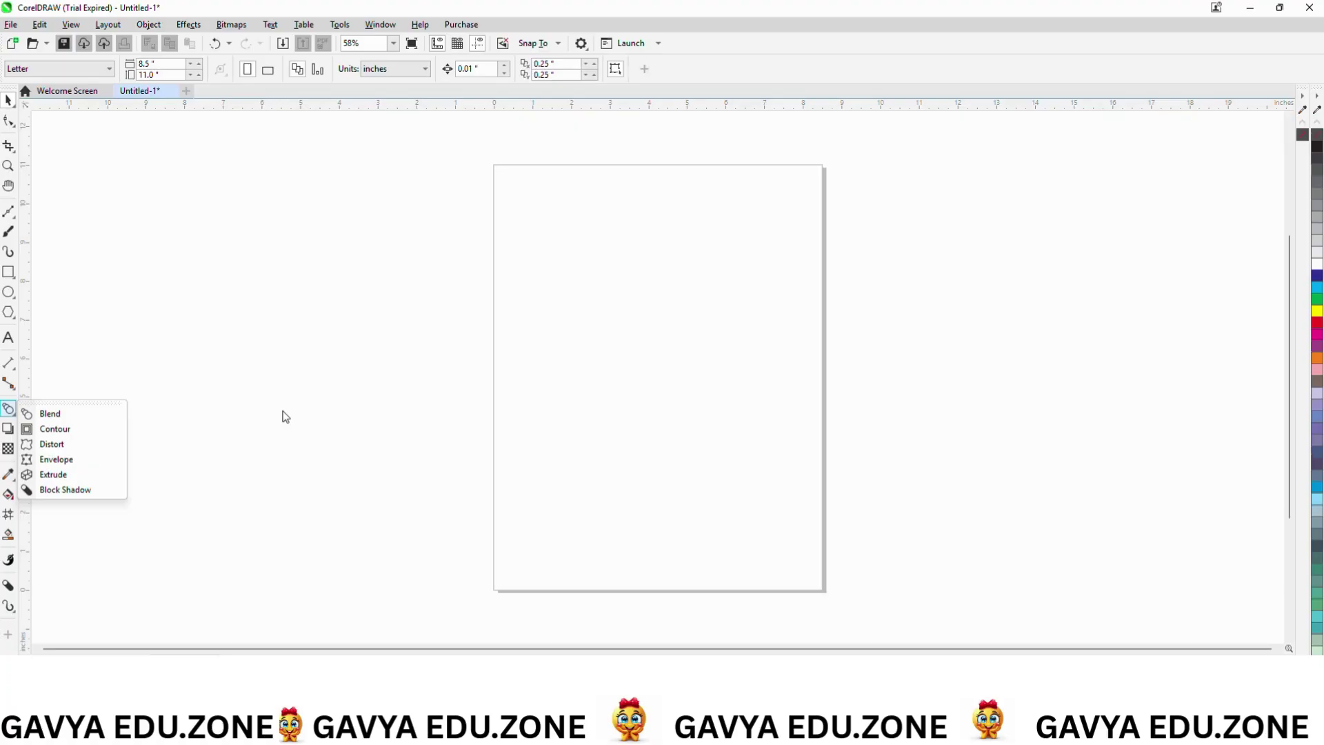
{"action": "left_click", "coordinate": [8, 275]}
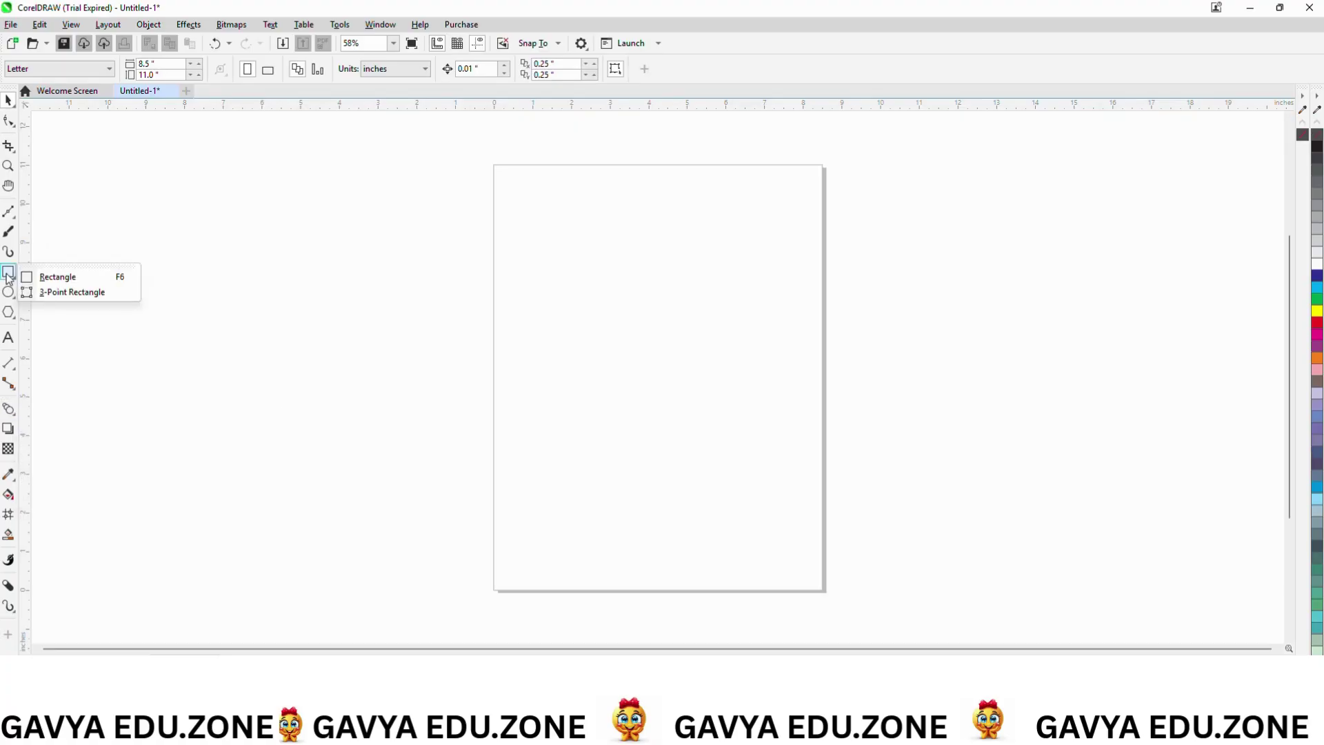
{"action": "left_click", "coordinate": [57, 276]}
{"action": "left_click_drag", "start_coordinate": [576, 228], "coordinate": [798, 339]}
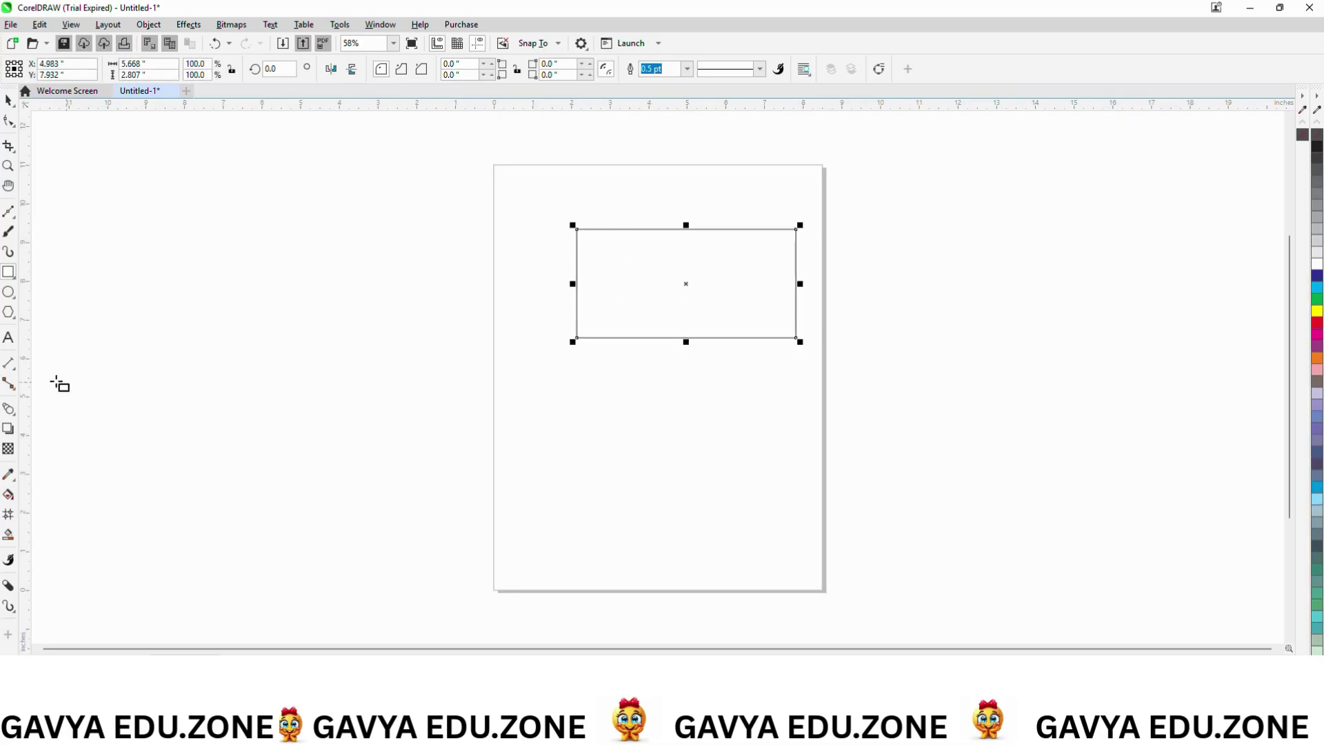
Step: Apply an inward contour to the rectangle with the Contour tool, with an offset of about 0.154 in
{"action": "left_click", "coordinate": [8, 410]}
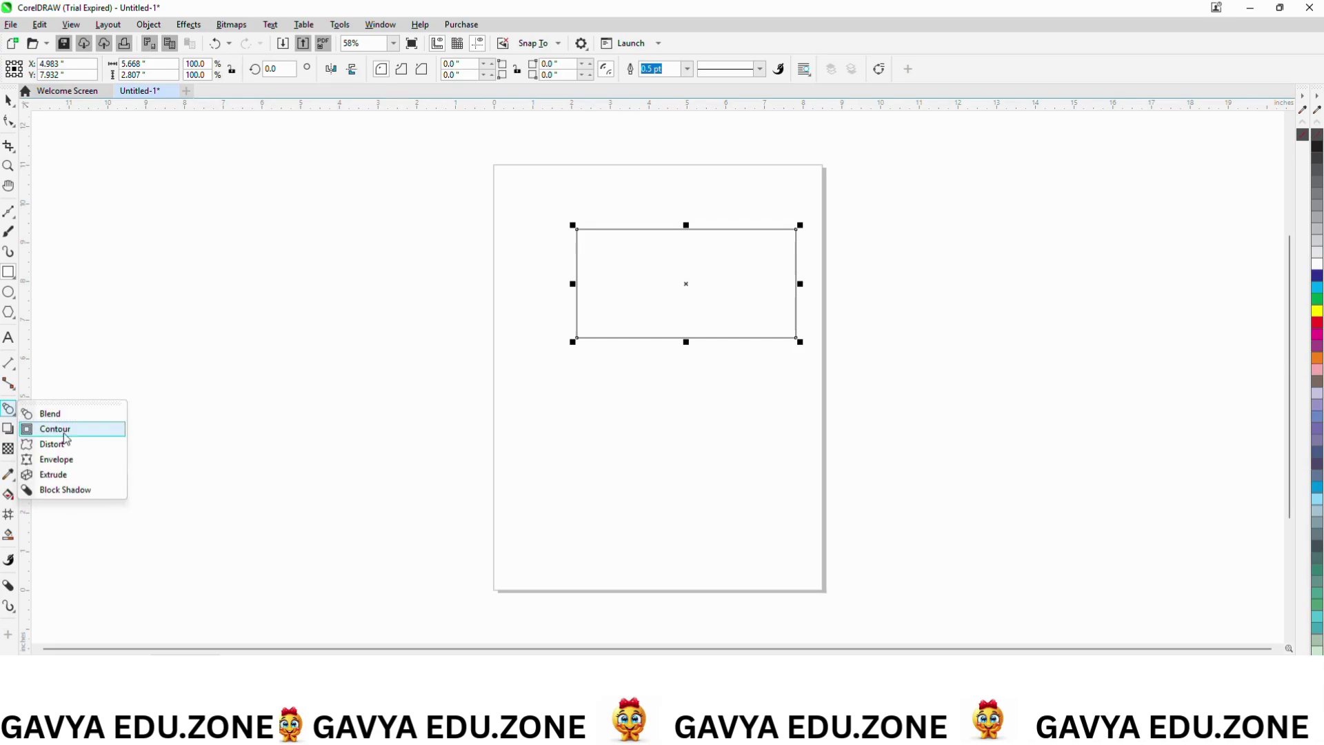
{"action": "left_click", "coordinate": [65, 433]}
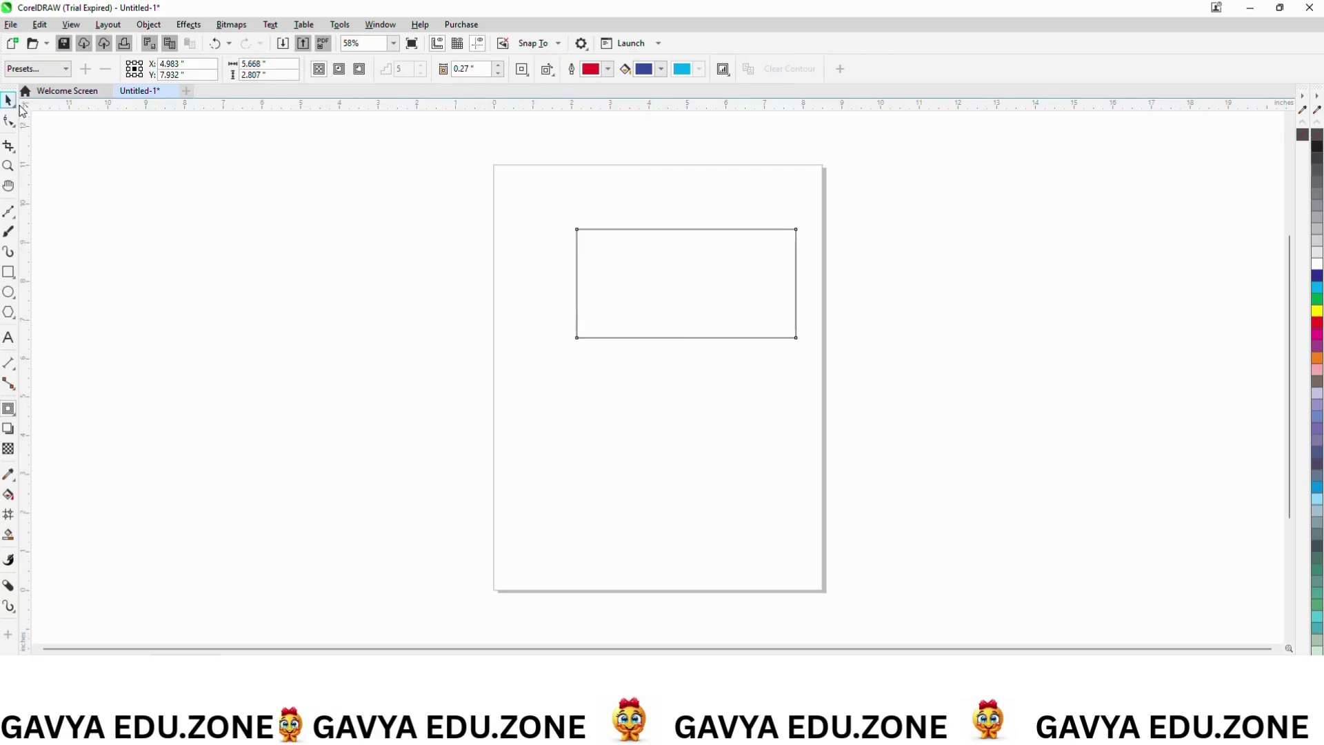
{"action": "left_click_drag", "start_coordinate": [687, 230], "coordinate": [686, 259]}
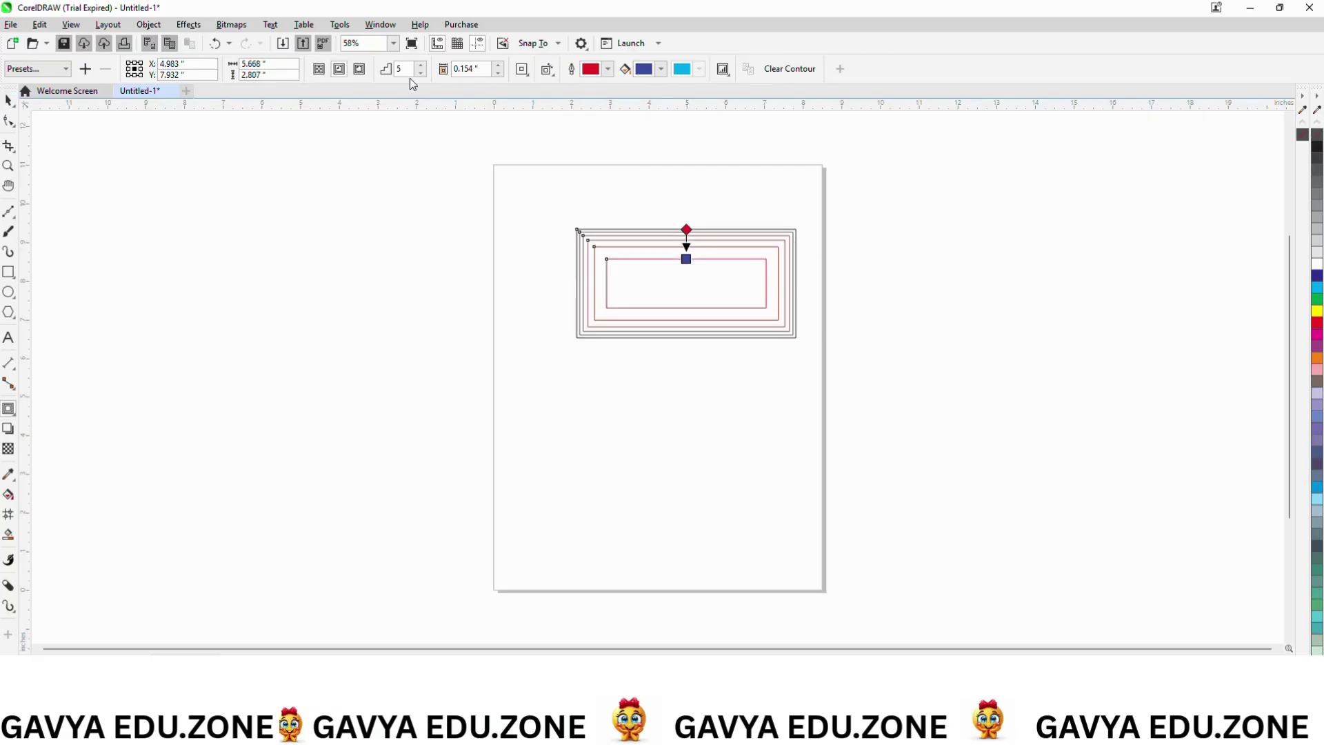
Step: Set the number of contour steps on the page's rectangle to 15
{"action": "left_click", "coordinate": [405, 69]}
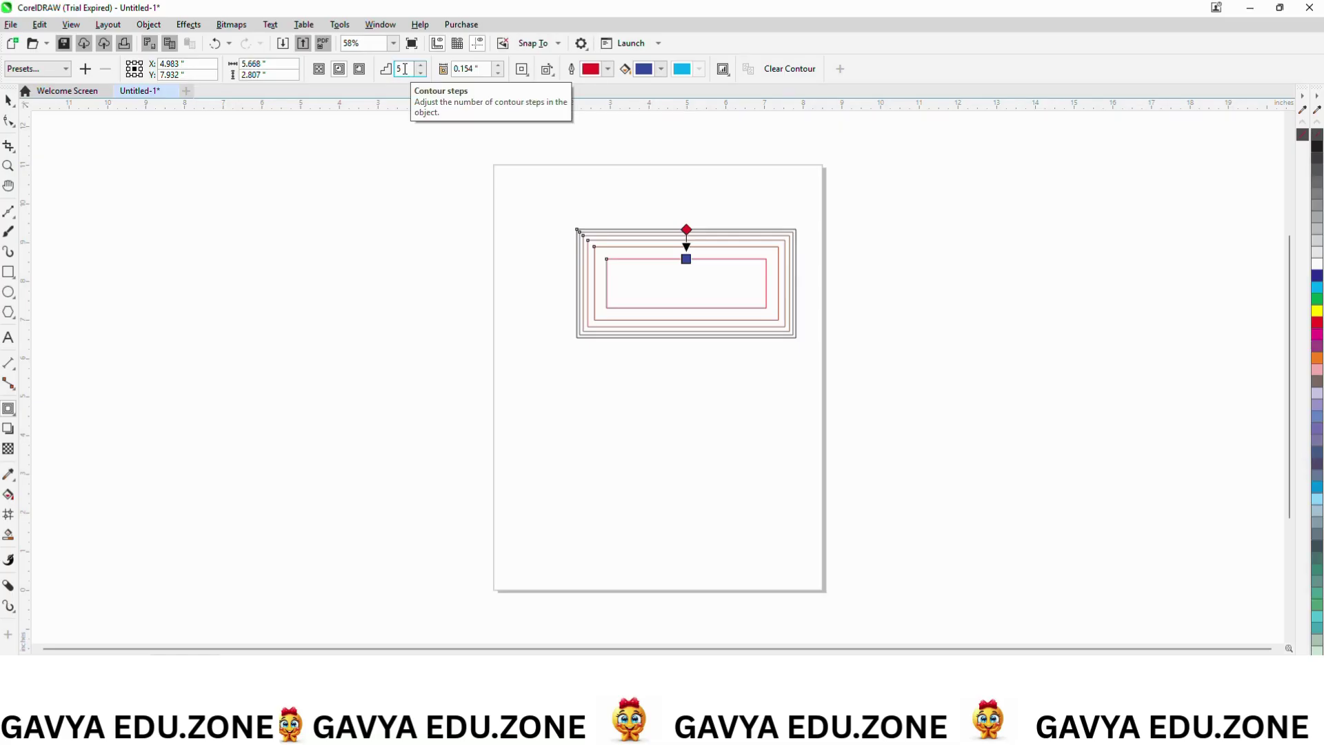
{"action": "left_click", "coordinate": [9, 100]}
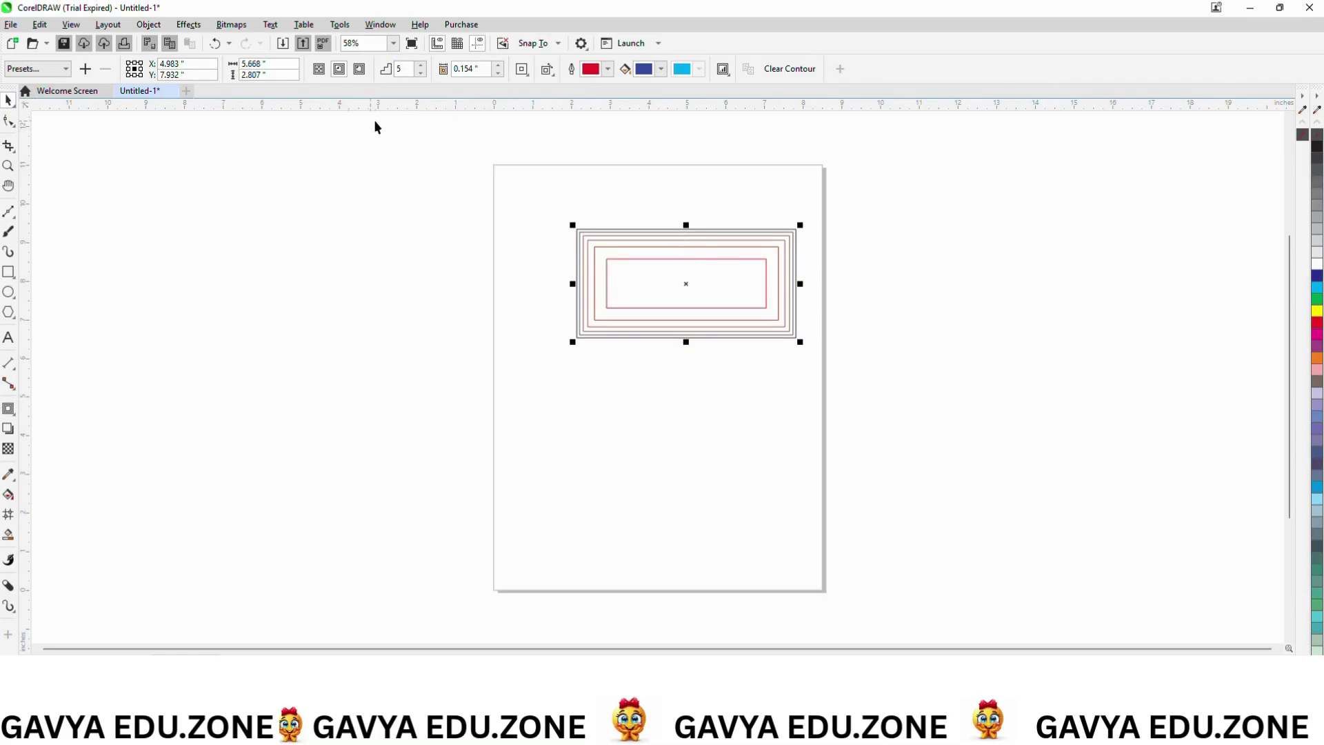
{"action": "key", "text": "BackSpace"}
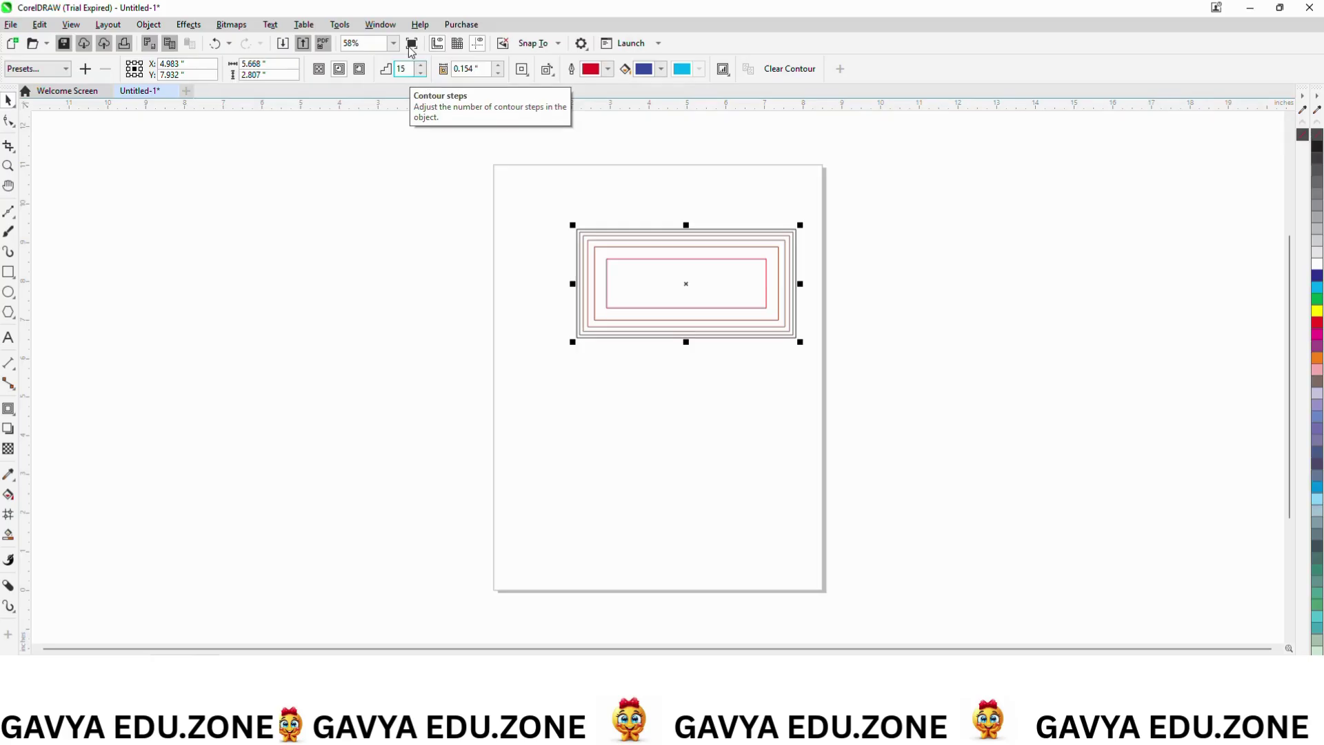
Step: Draw a second rectangle about 4.70 × 2.20 in beside the page and contour it inward with an offset of about 0.048 in
{"action": "left_click", "coordinate": [8, 272]}
{"action": "left_click_drag", "start_coordinate": [135, 242], "coordinate": [323, 332]}
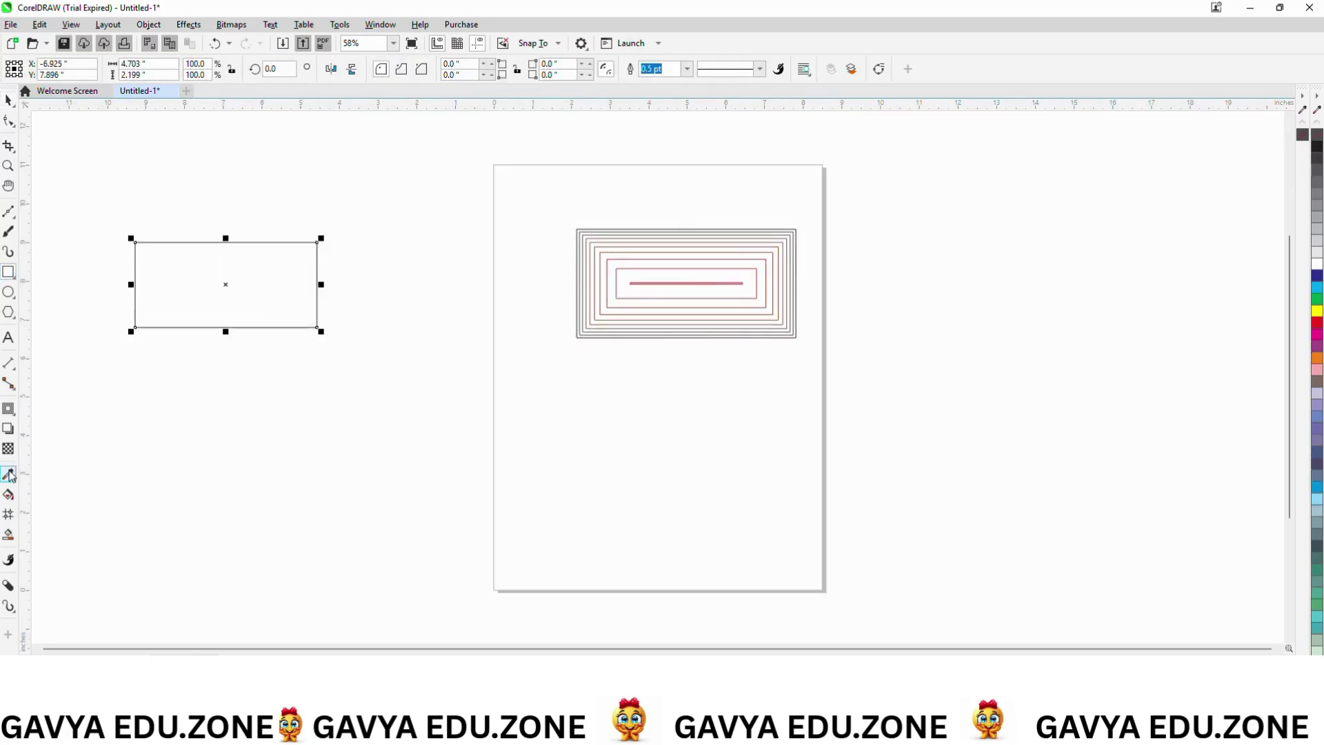
{"action": "left_click", "coordinate": [14, 414]}
{"action": "left_click", "coordinate": [43, 426]}
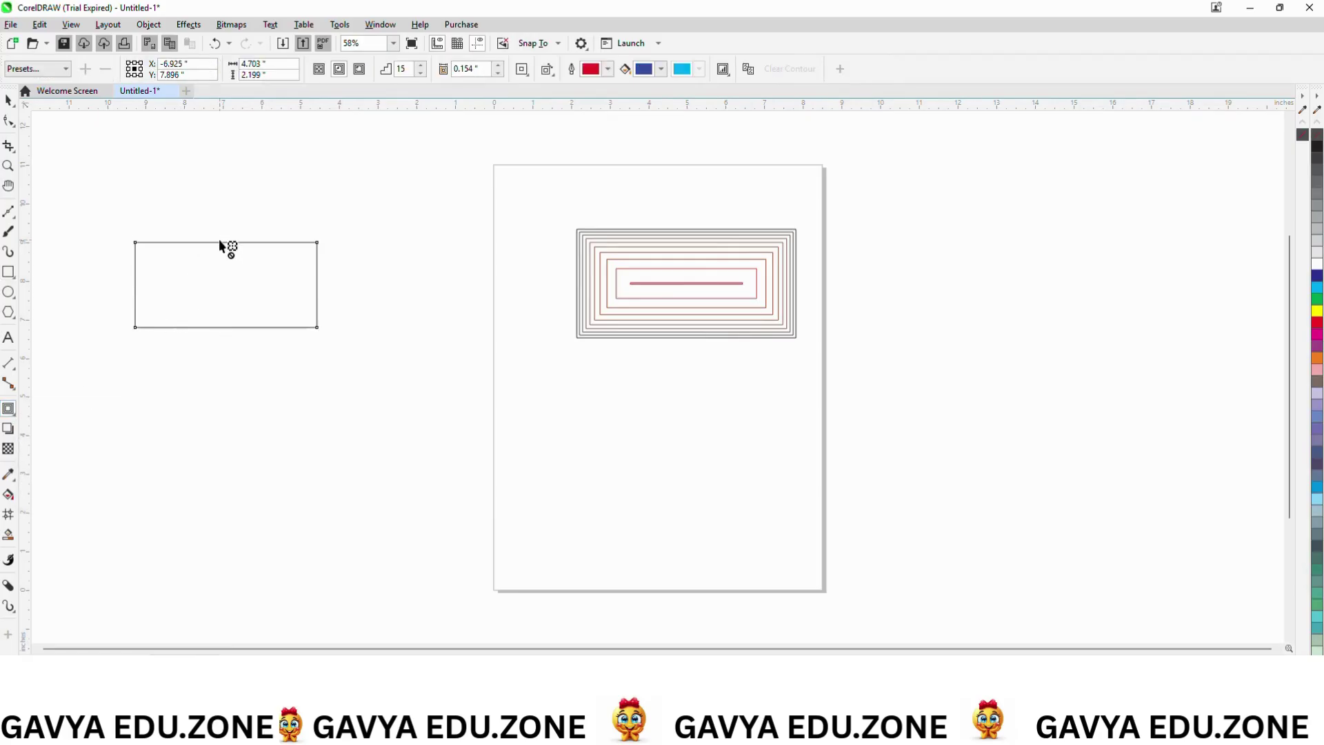
{"action": "left_click_drag", "start_coordinate": [220, 245], "coordinate": [221, 274]}
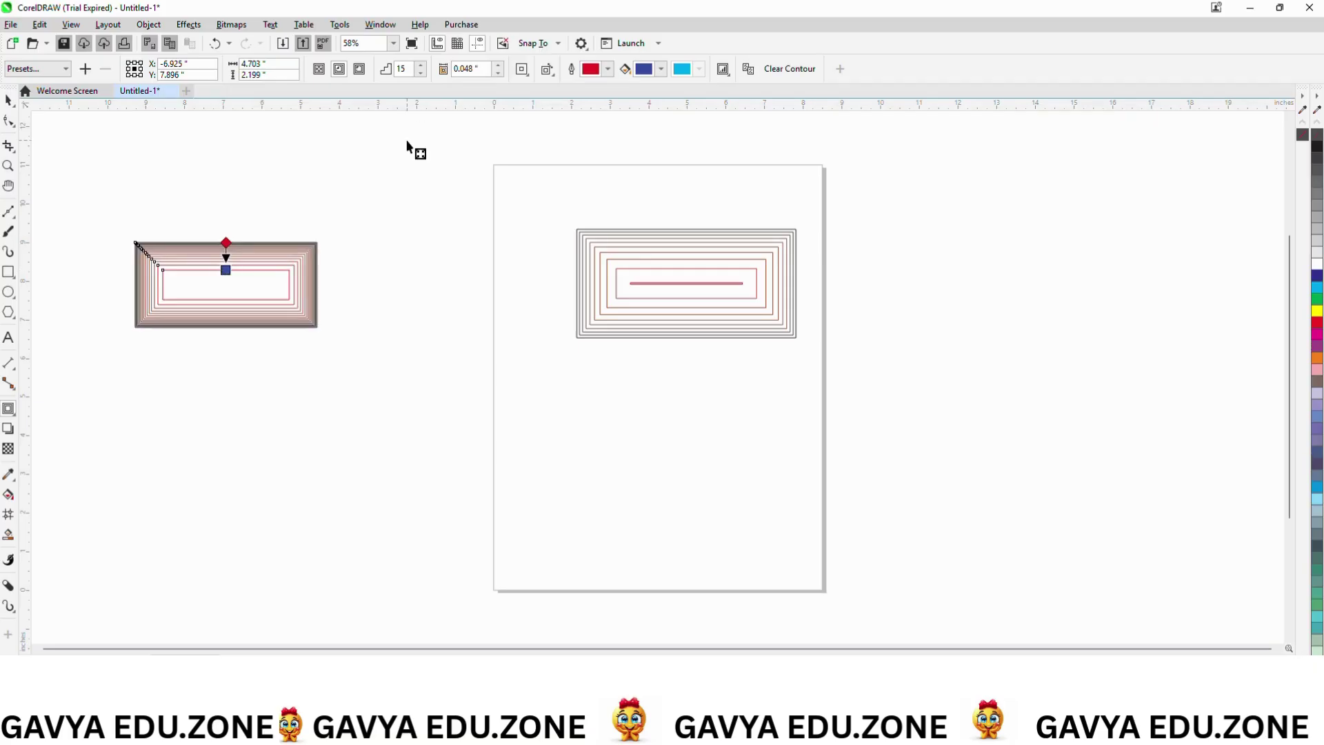
Step: Set the second rectangle's contour outline colour to blue and its contour fill colour to red
{"action": "left_click", "coordinate": [607, 69]}
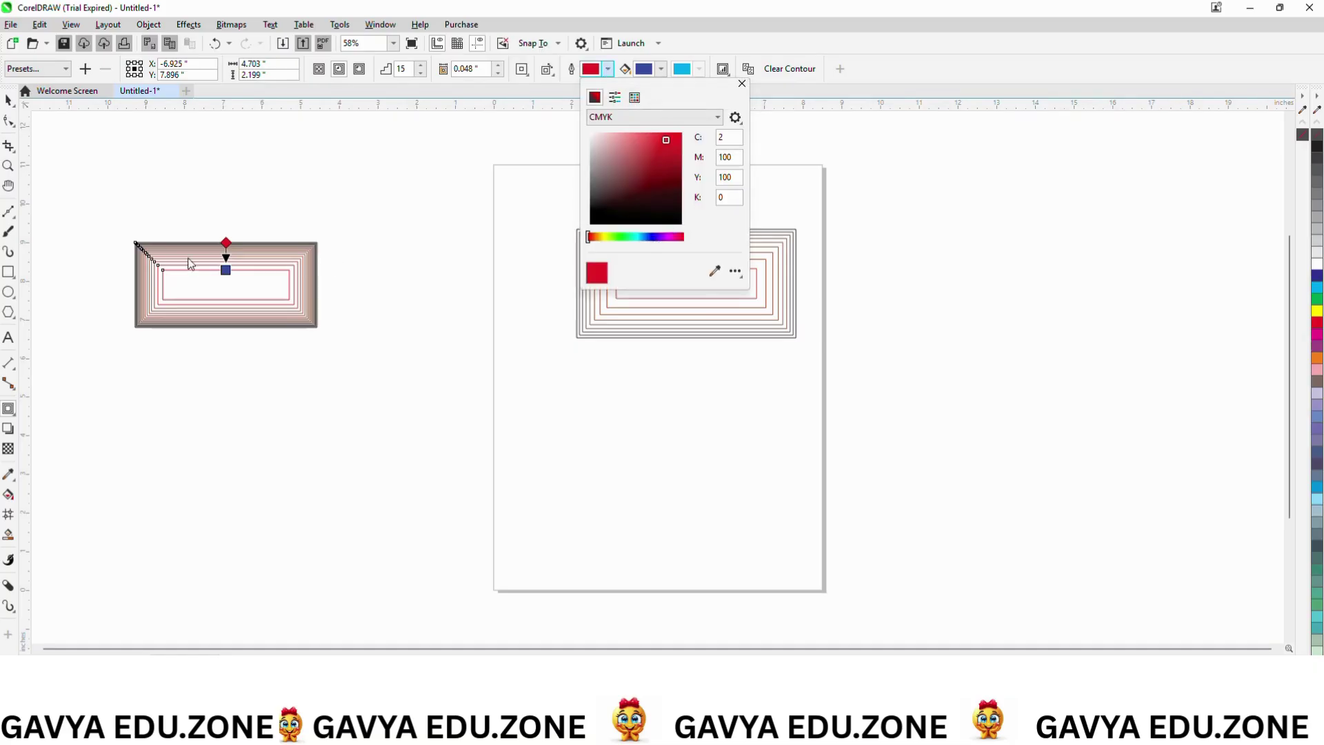
{"action": "left_click", "coordinate": [652, 238]}
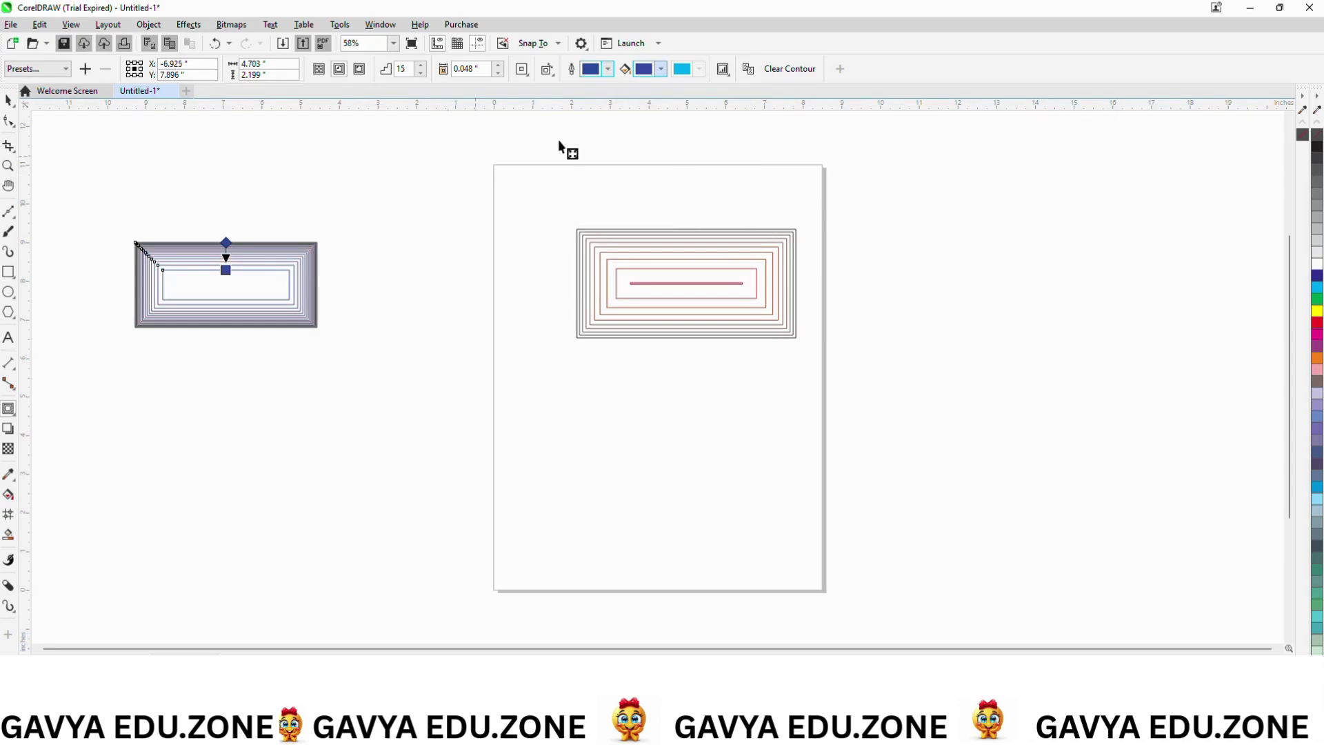
{"action": "left_click", "coordinate": [662, 70]}
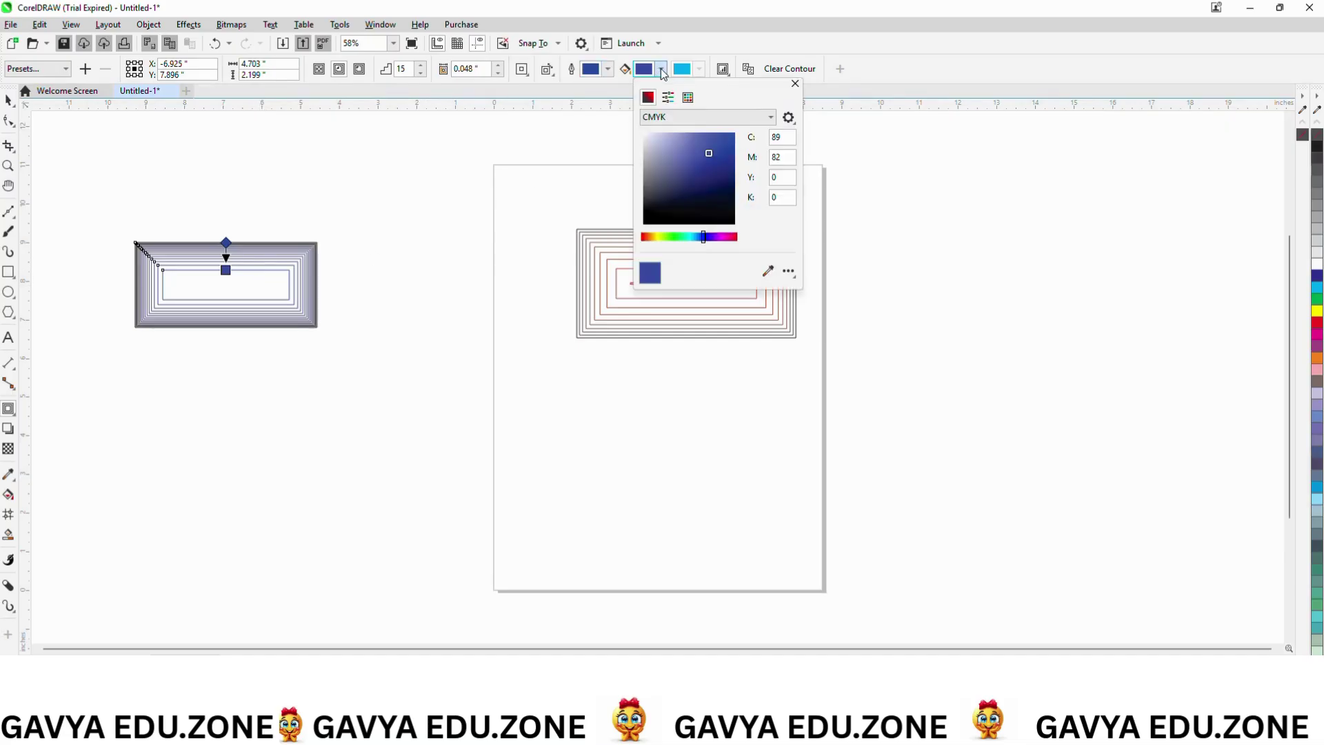
{"action": "left_click", "coordinate": [734, 238]}
{"action": "left_click", "coordinate": [722, 142]}
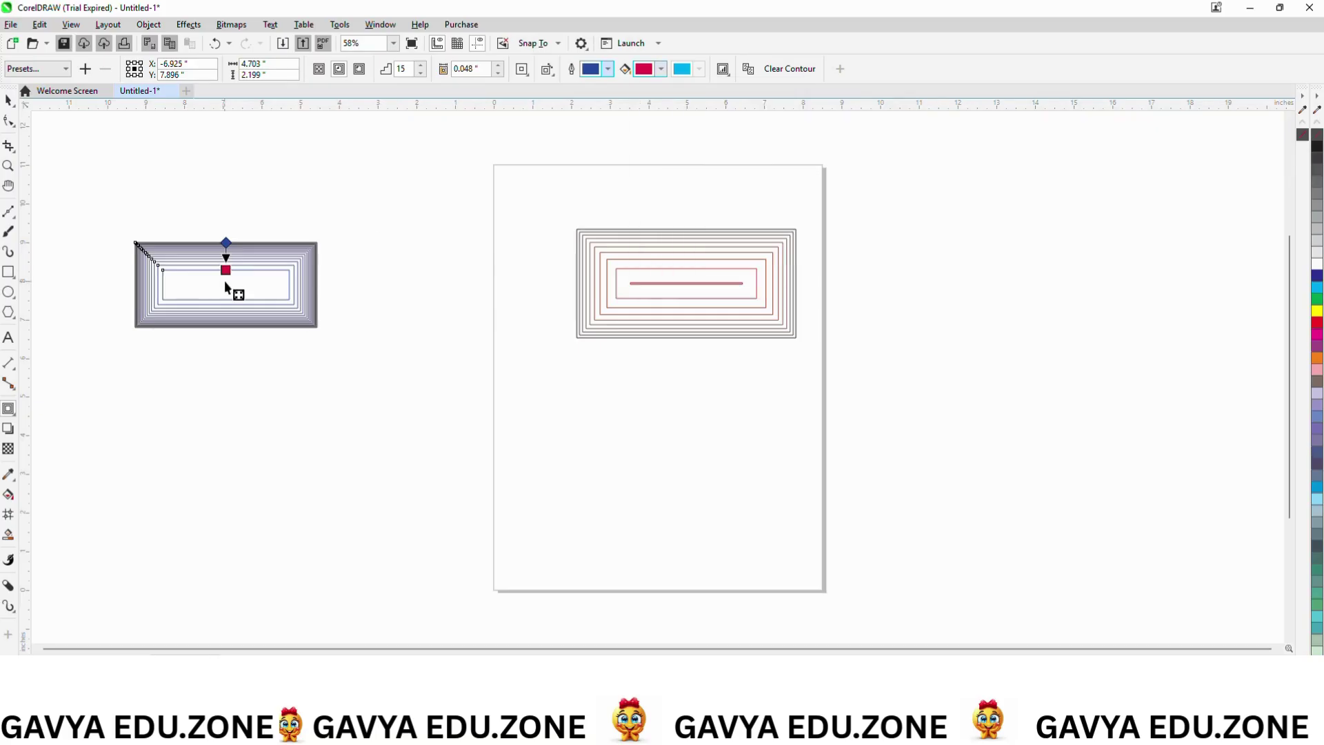
Step: Deepen the second rectangle's contour to an offset of about 0.06 in and set its fill colour to C 0, M 100, Y 86, K 0
{"action": "left_click_drag", "start_coordinate": [225, 269], "coordinate": [226, 277]}
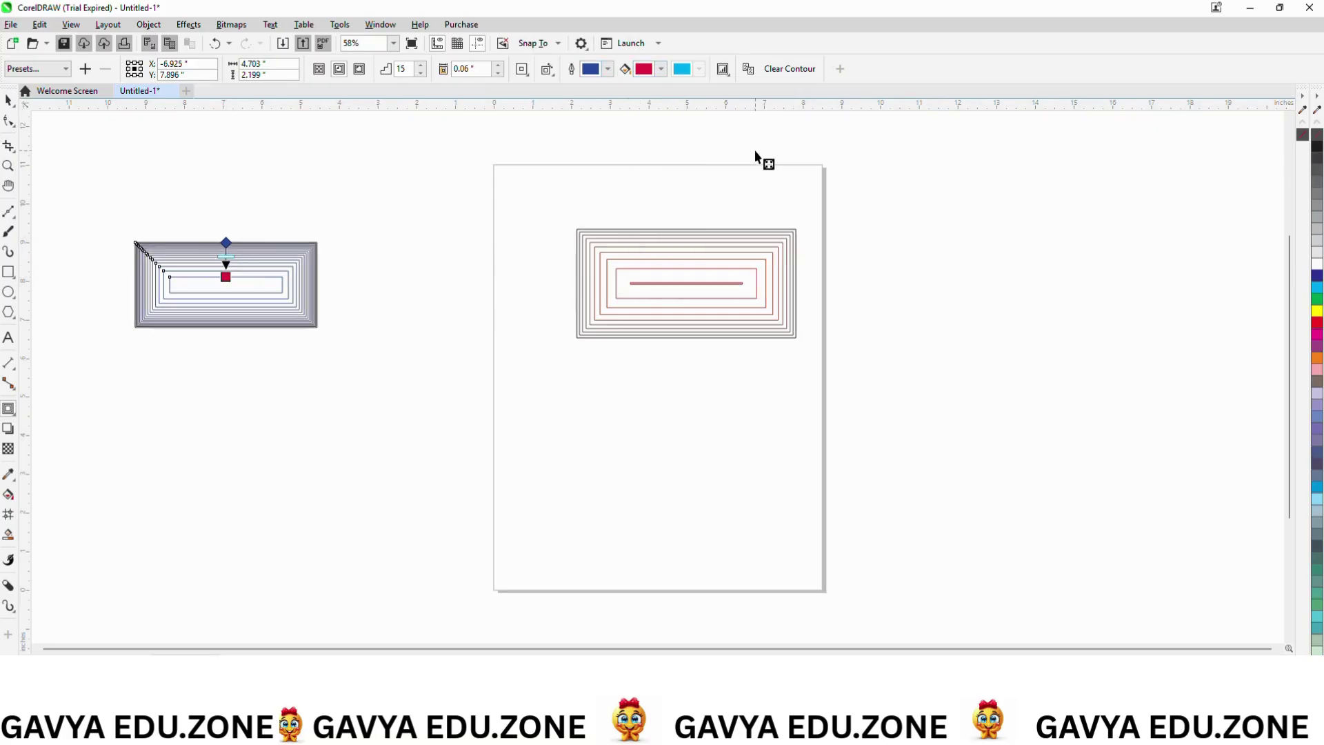
{"action": "left_click", "coordinate": [662, 69]}
{"action": "left_click", "coordinate": [730, 139]}
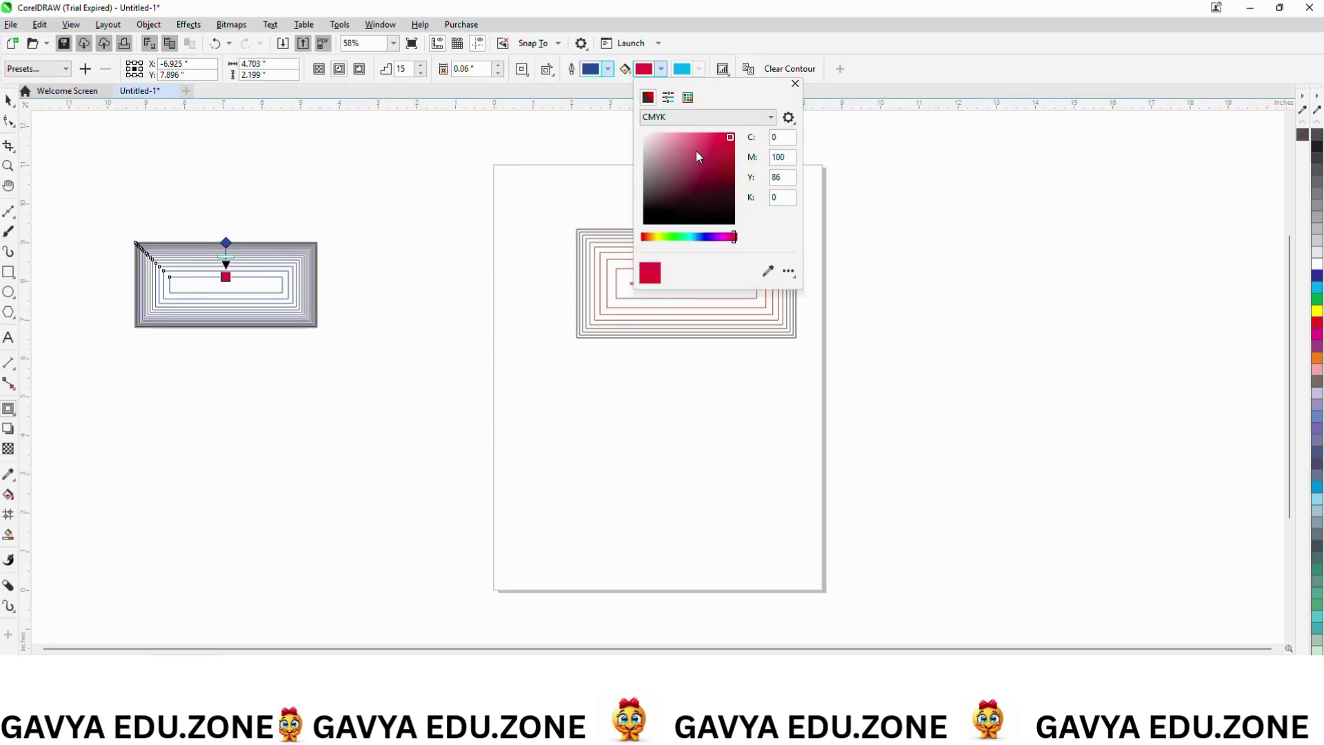
{"action": "left_click", "coordinate": [230, 246]}
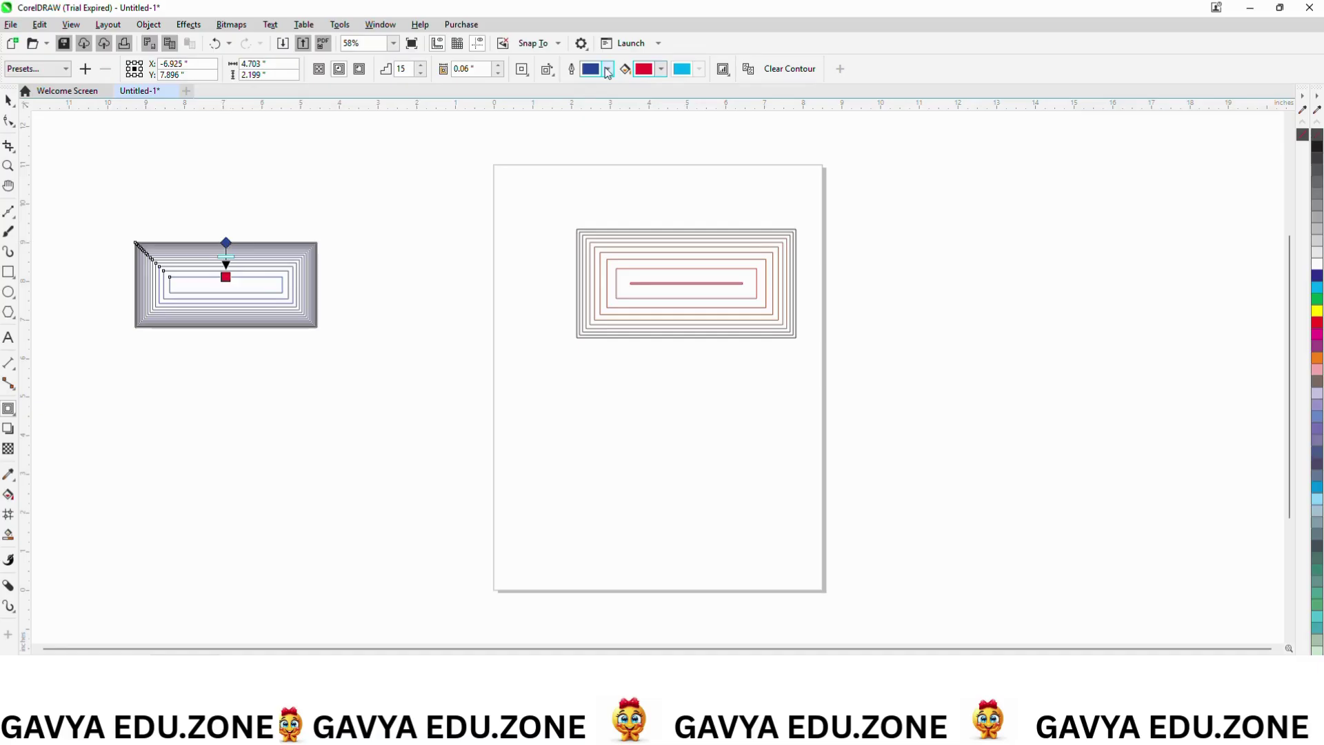
Step: Change the second contour's outline colour to green (C 69, M 0, Y 100, K 0) and its fill colour to blue (C 92, M 82, Y 0, K 0)
{"action": "left_click", "coordinate": [610, 70]}
{"action": "left_click", "coordinate": [625, 237]}
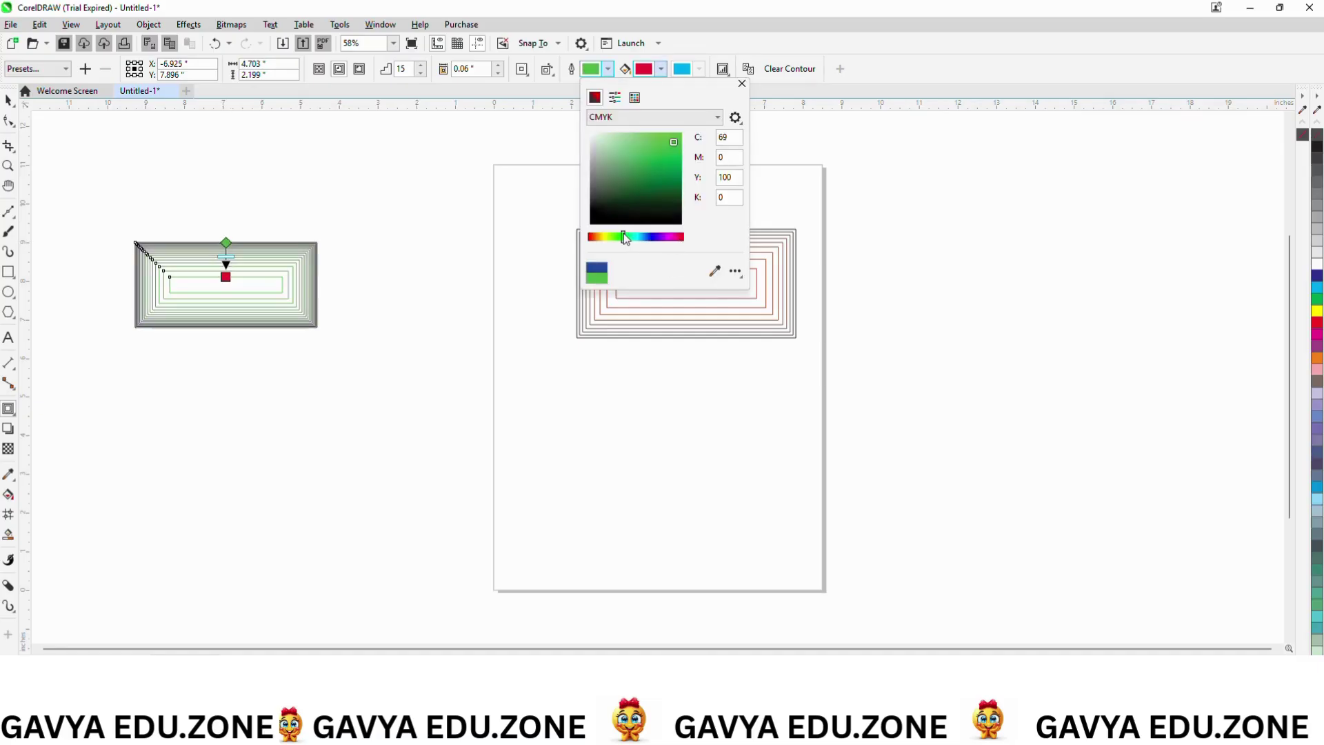
{"action": "left_click", "coordinate": [481, 229]}
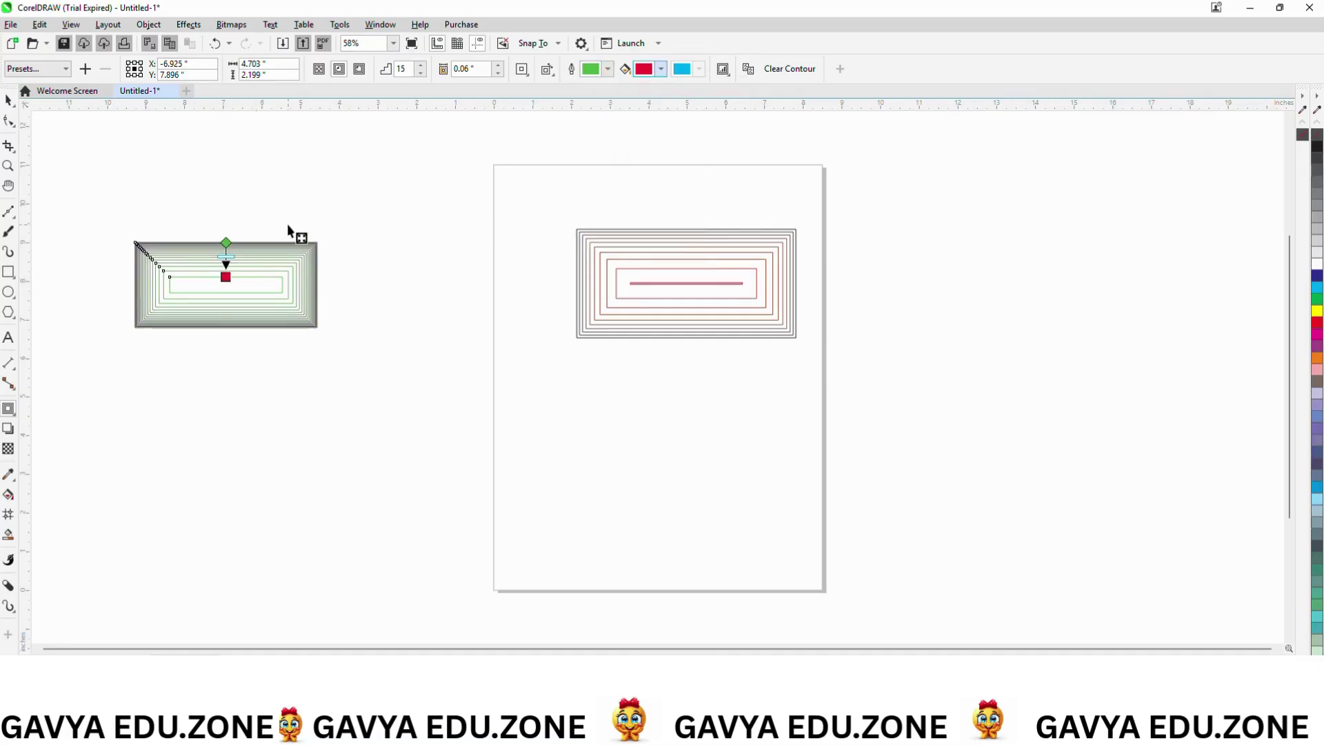
{"action": "left_click", "coordinate": [661, 71]}
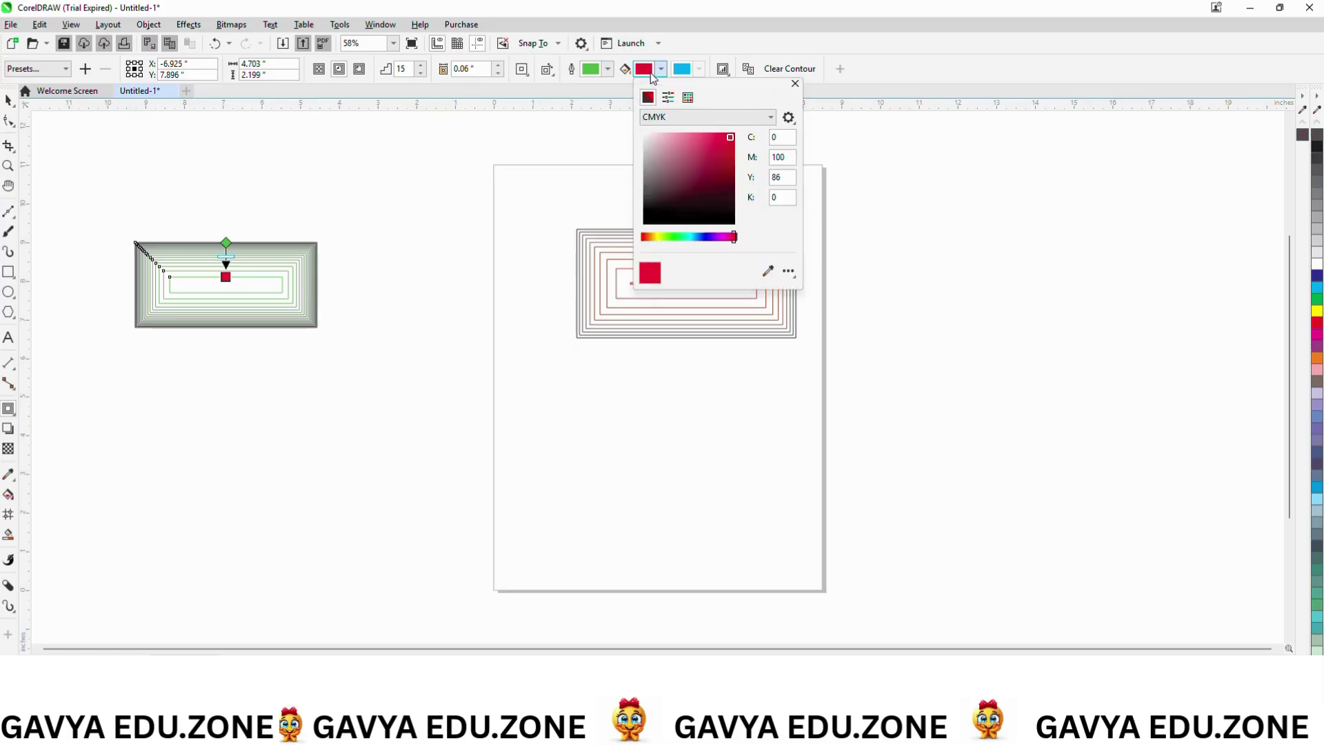
{"action": "left_click", "coordinate": [707, 237]}
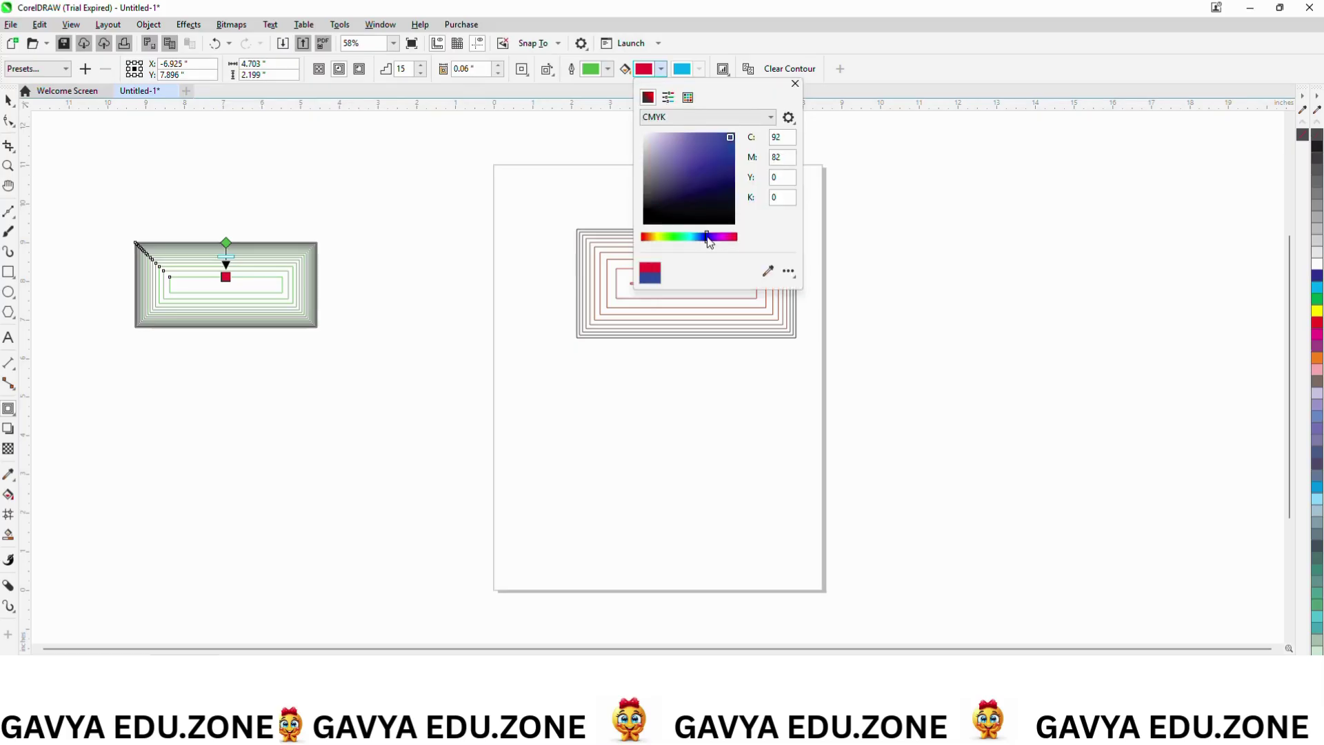
{"action": "left_click", "coordinate": [459, 219]}
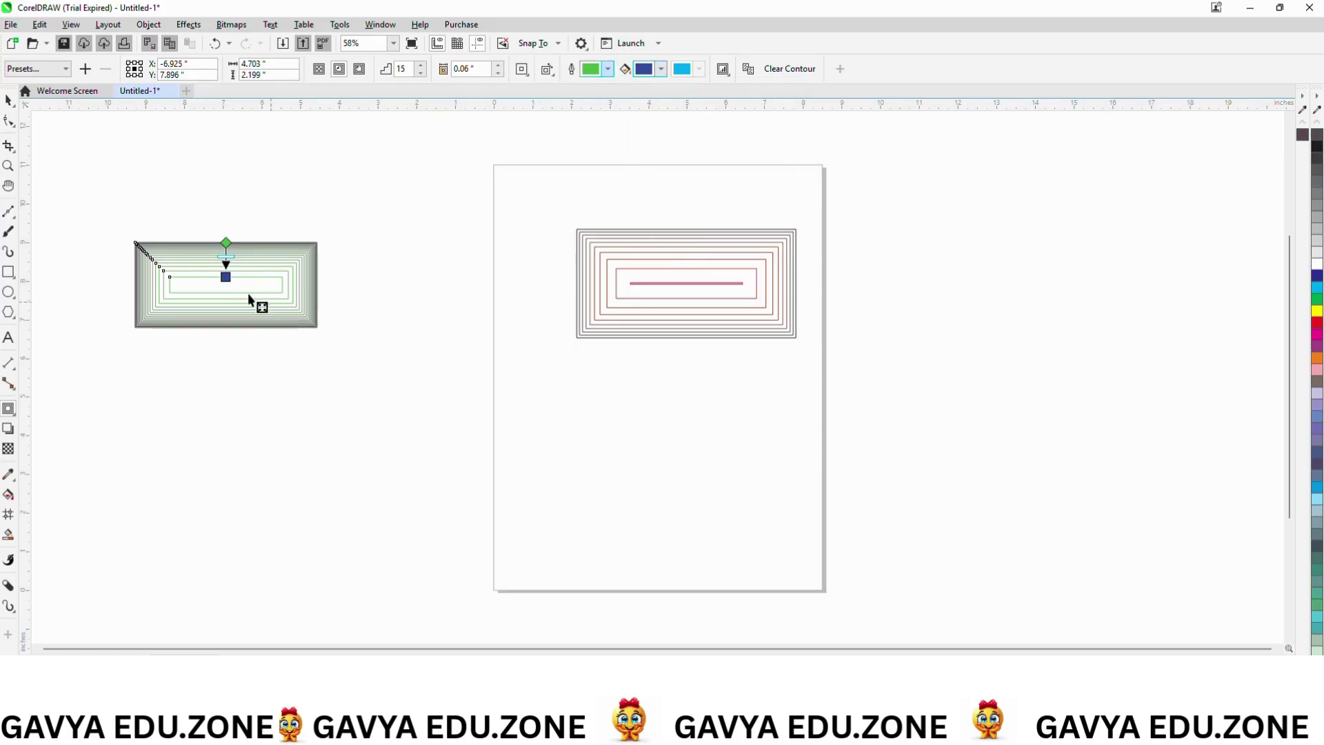
Step: Extend the second contour inward to the rectangle's centre with an offset of about 0.073 in, and inspect its lines up close
{"action": "left_click_drag", "start_coordinate": [226, 277], "coordinate": [230, 294]}
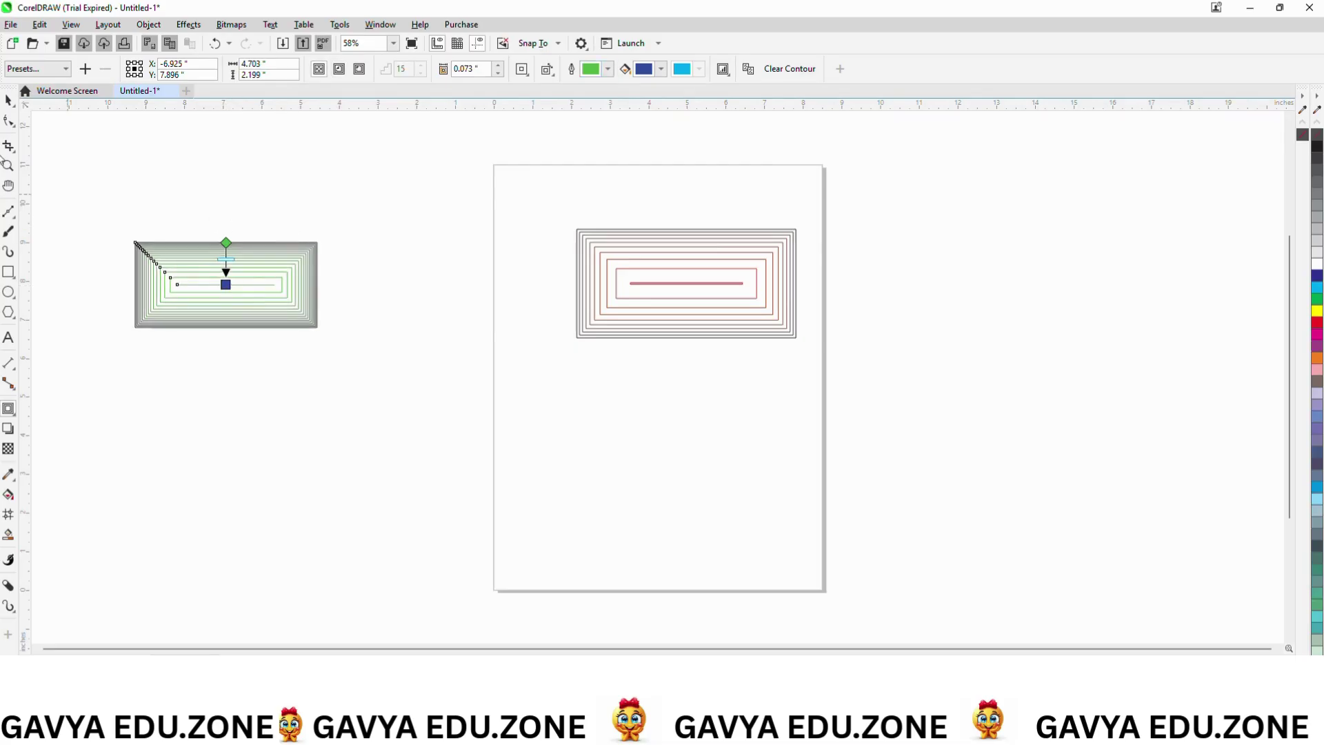
{"action": "key", "text": "z"}
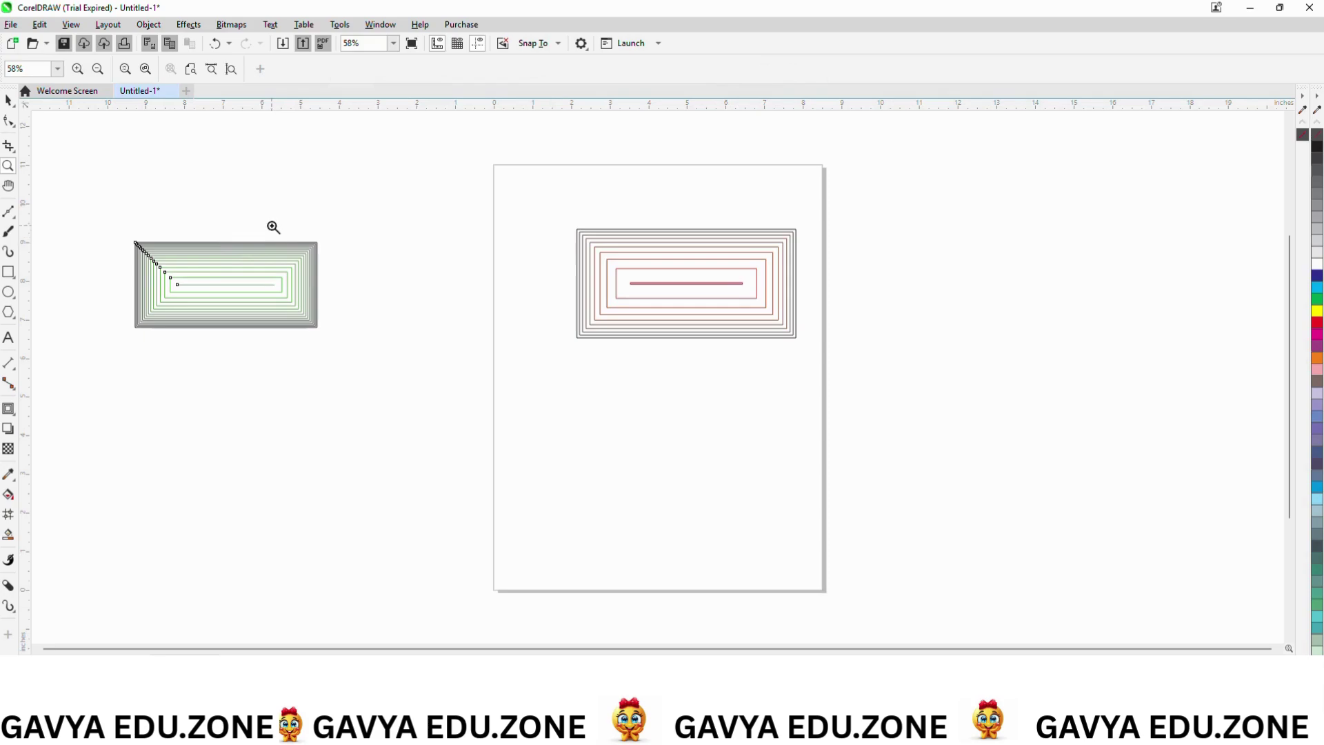
{"action": "left_click_drag", "start_coordinate": [272, 225], "coordinate": [414, 334]}
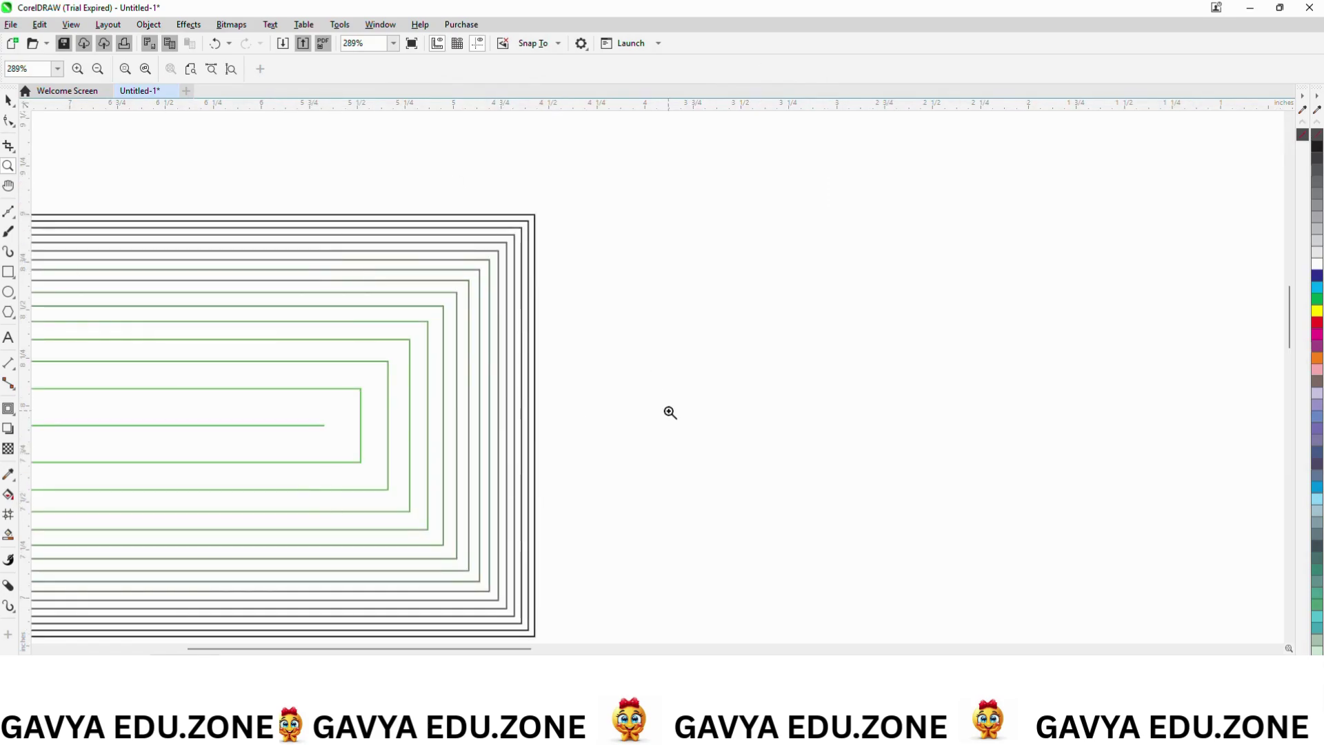
{"action": "right_click", "coordinate": [499, 370]}
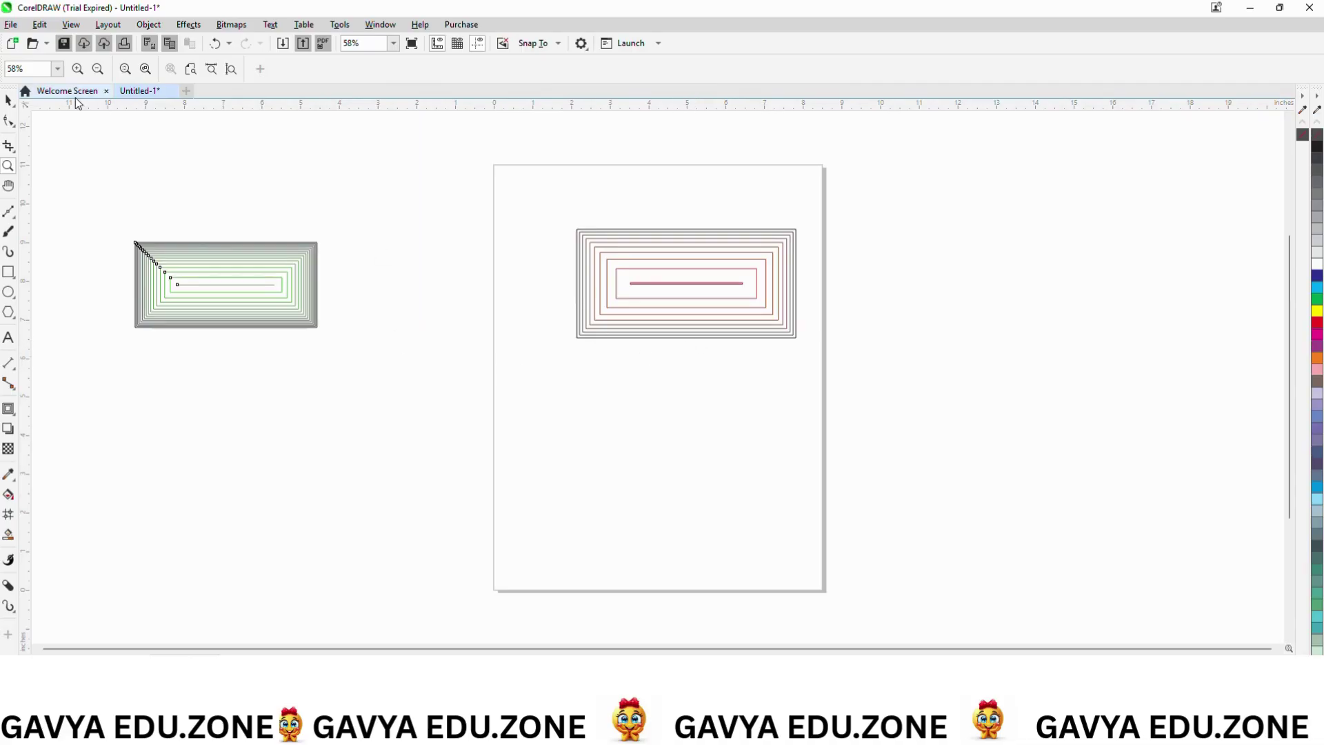
Step: Apply the Flow Outward contour preset to the second rectangle
{"action": "left_click", "coordinate": [8, 409]}
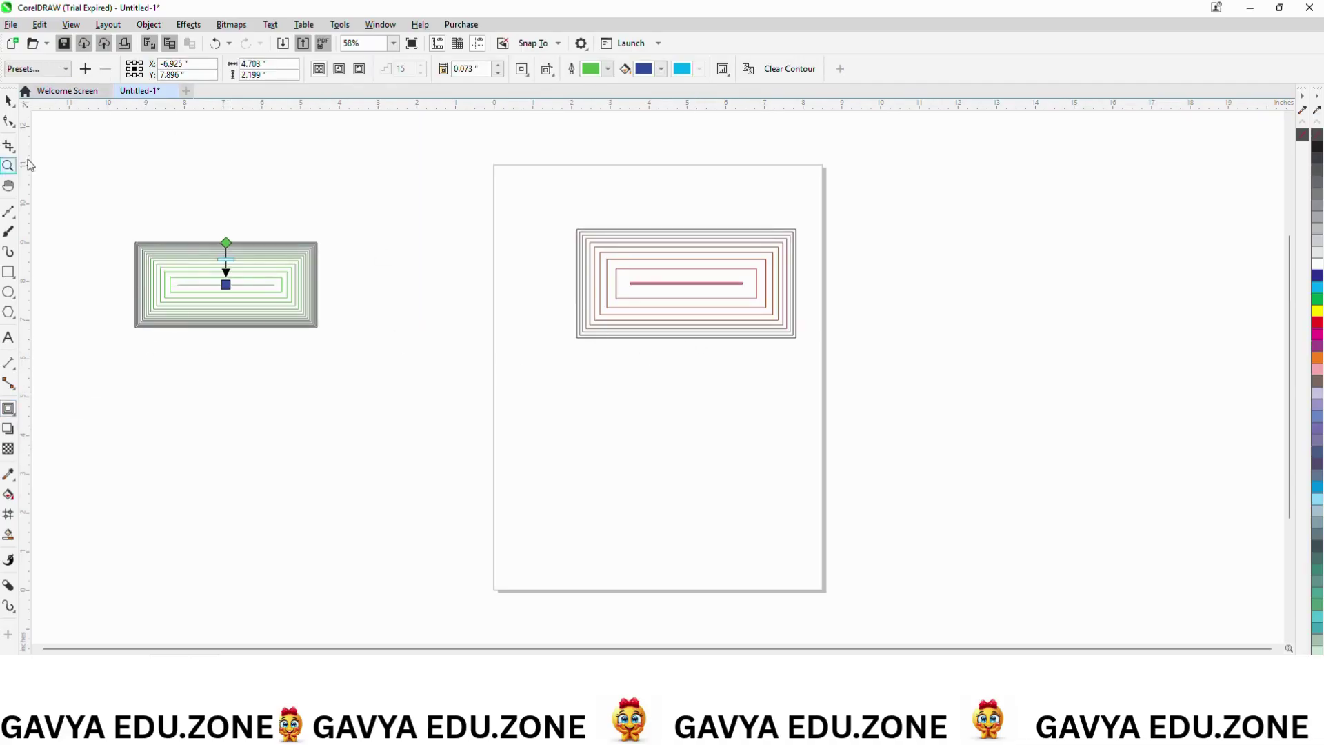
{"action": "left_click", "coordinate": [66, 69]}
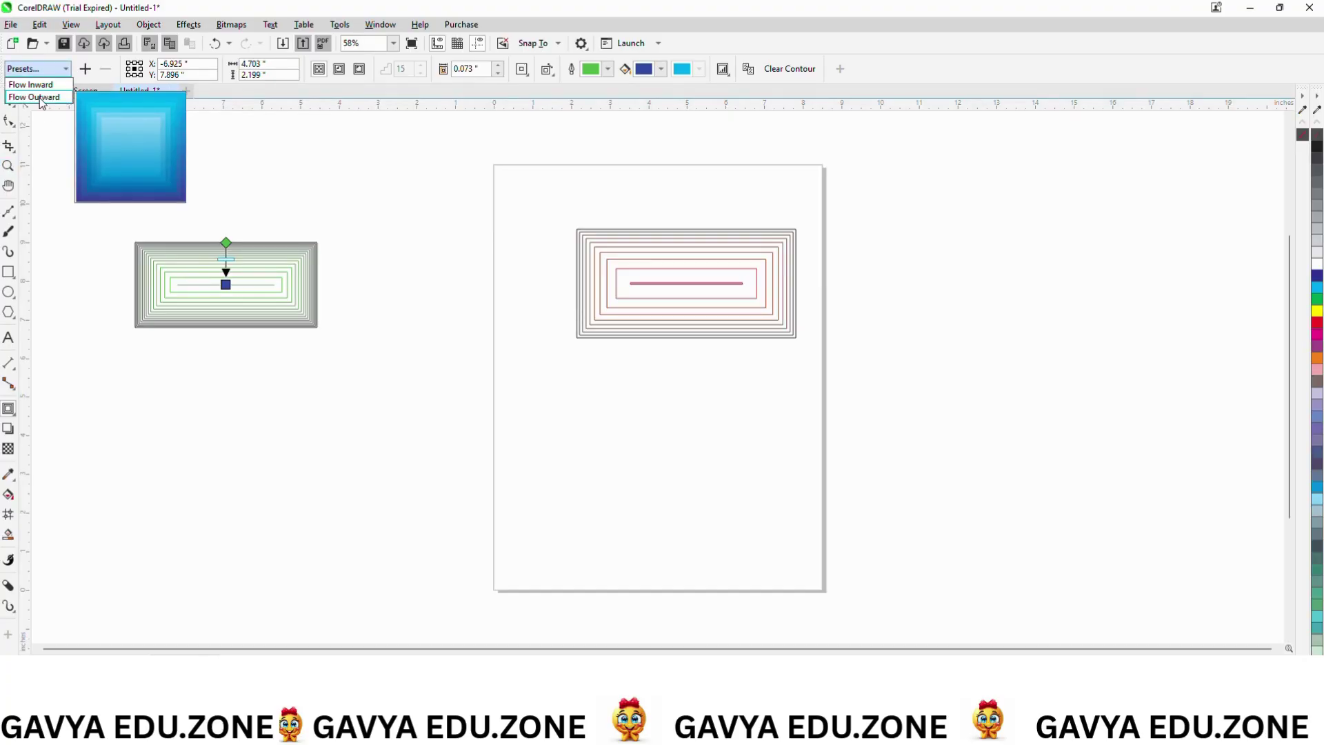
{"action": "left_click", "coordinate": [40, 99]}
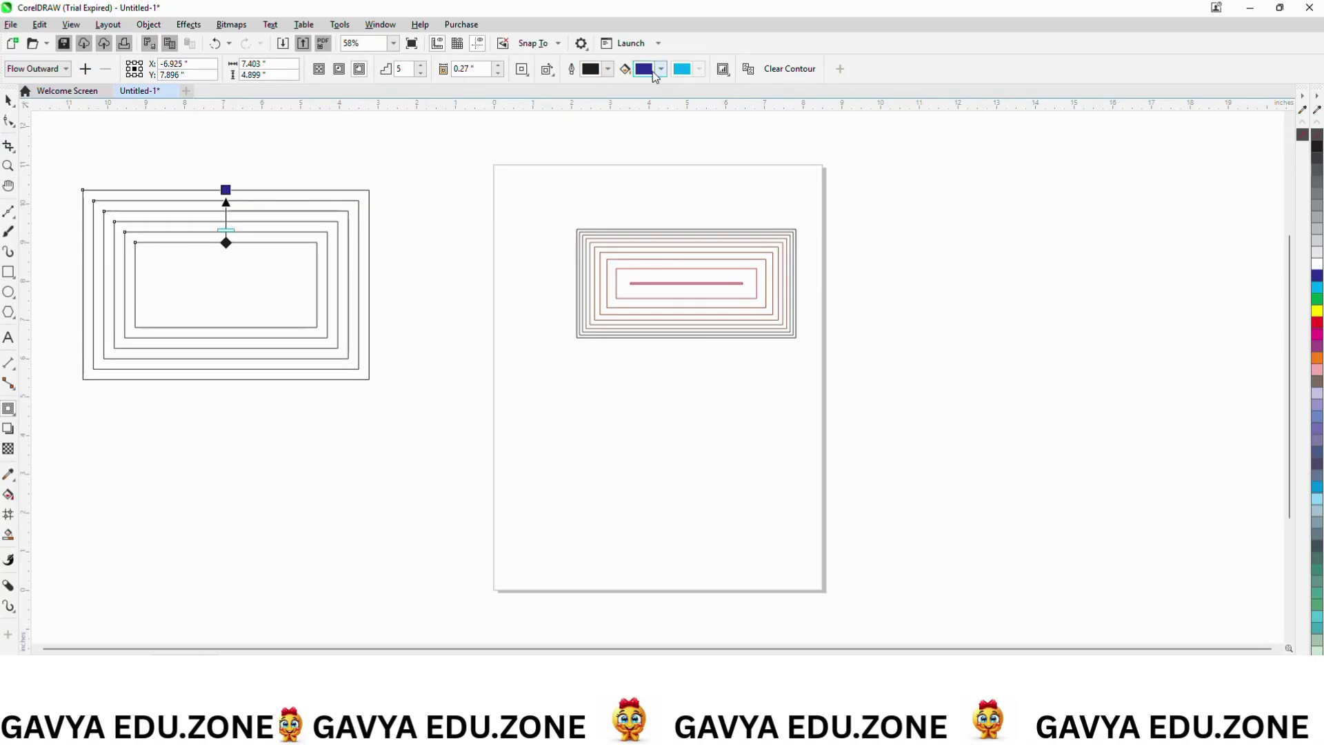
Step: Apply the Flow Inward contour preset to the second rectangle and set the contour's outline colour to a darker green
{"action": "left_click", "coordinate": [67, 70]}
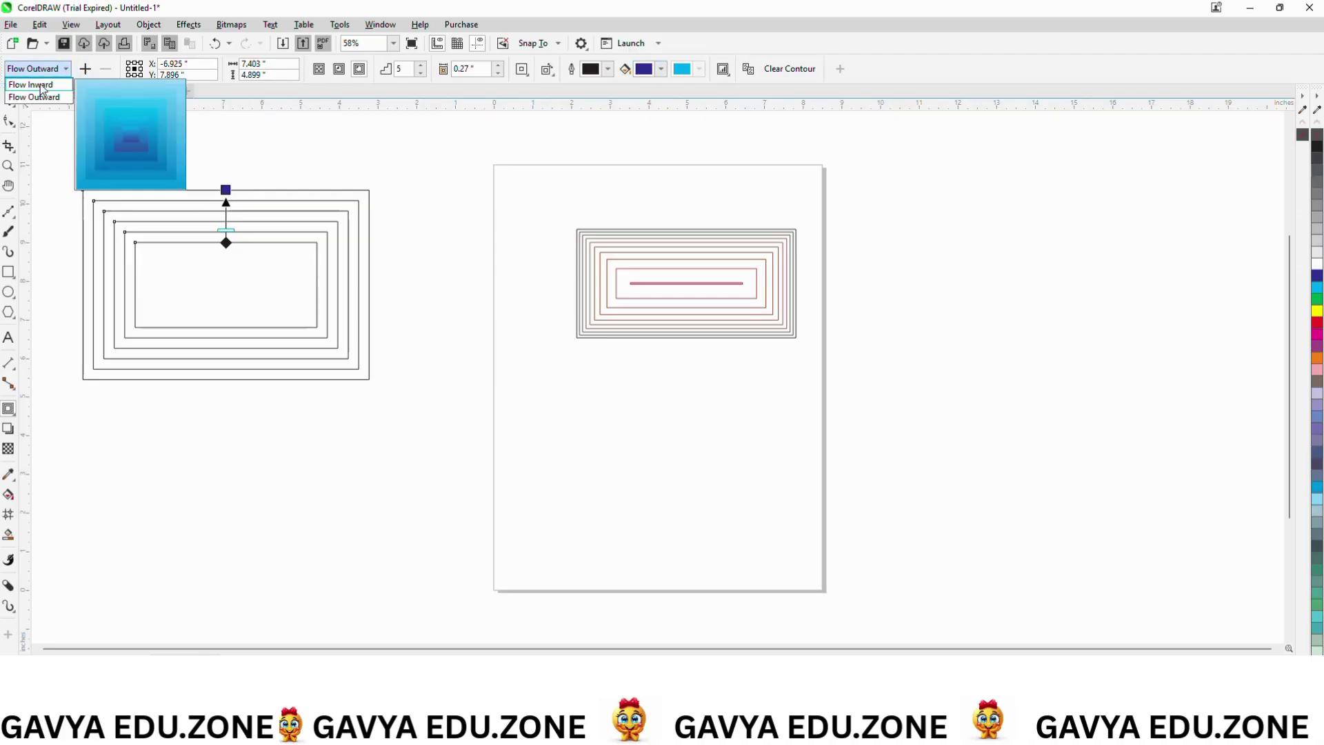
{"action": "left_click", "coordinate": [40, 87]}
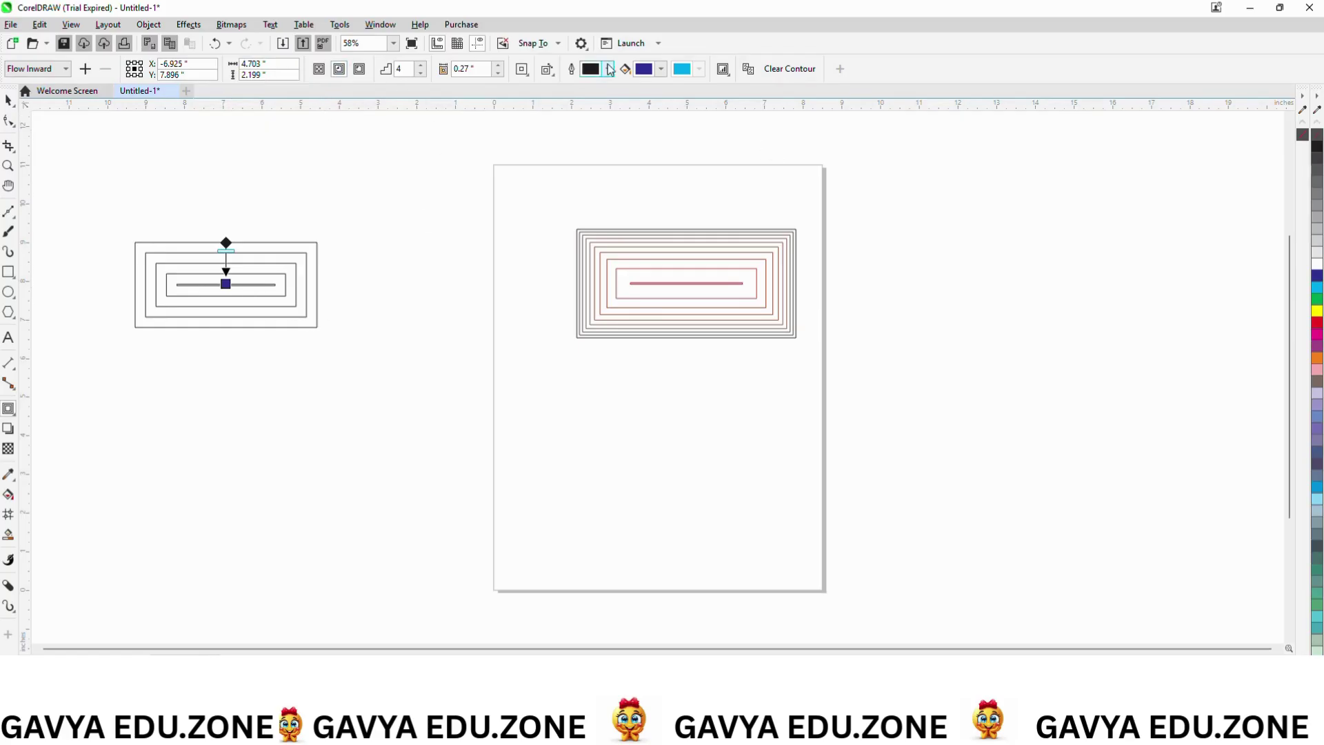
{"action": "left_click", "coordinate": [661, 69]}
{"action": "left_click", "coordinate": [403, 205]}
{"action": "left_click", "coordinate": [609, 69]}
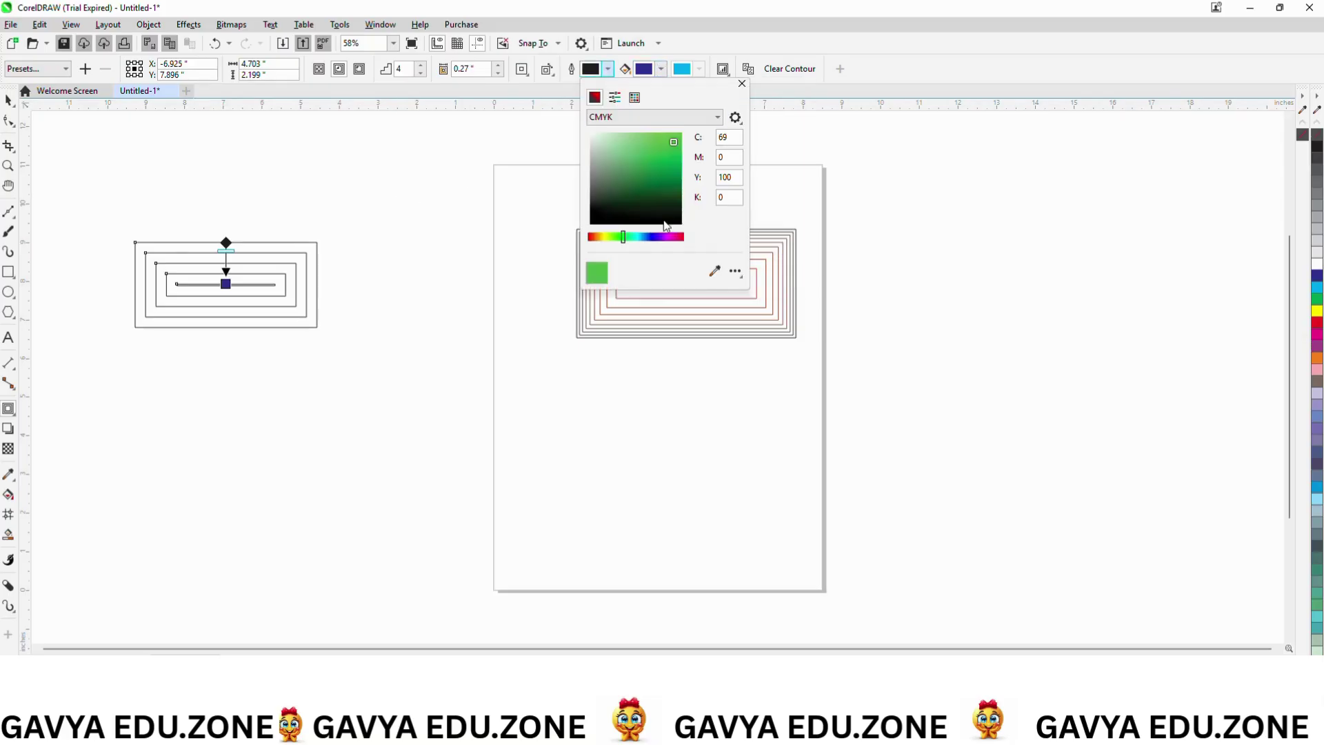
{"action": "left_click", "coordinate": [674, 178]}
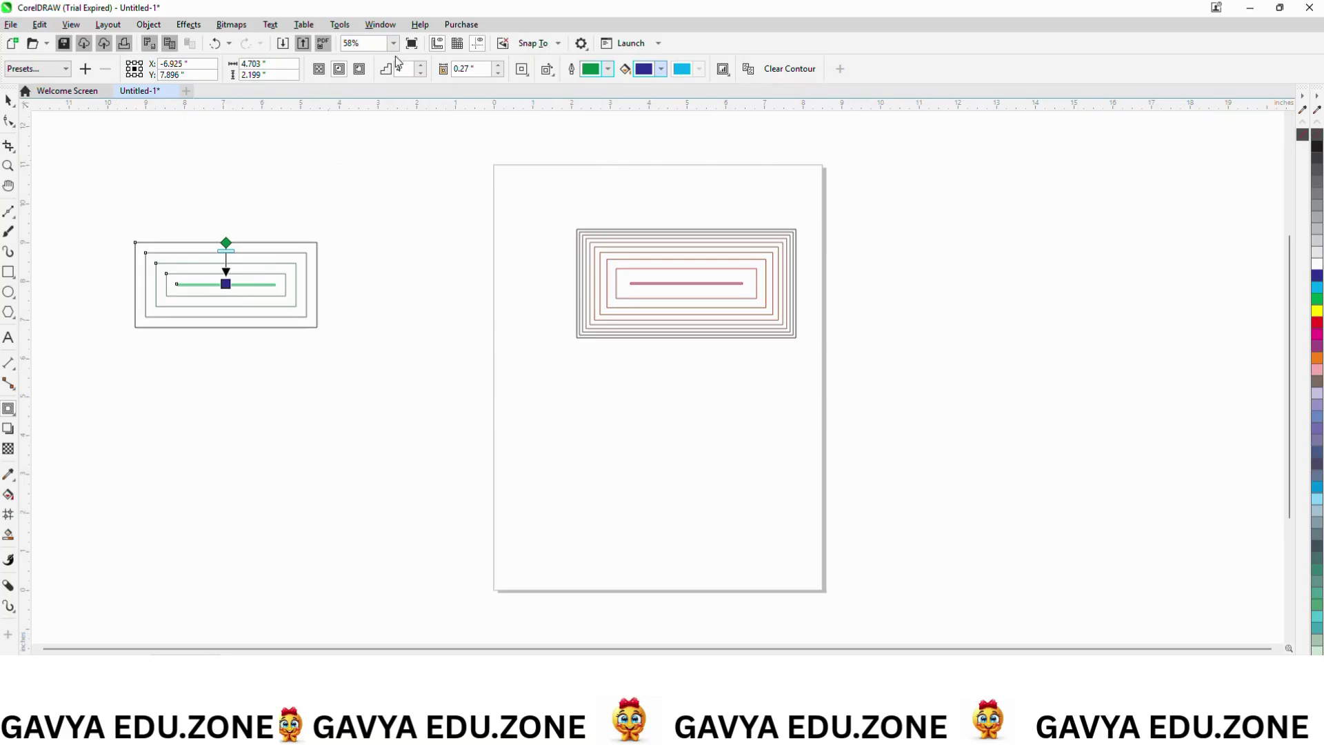
Step: Switch the second rectangle's contour to outside, then inside, and finally back to centre
{"action": "left_click", "coordinate": [359, 70]}
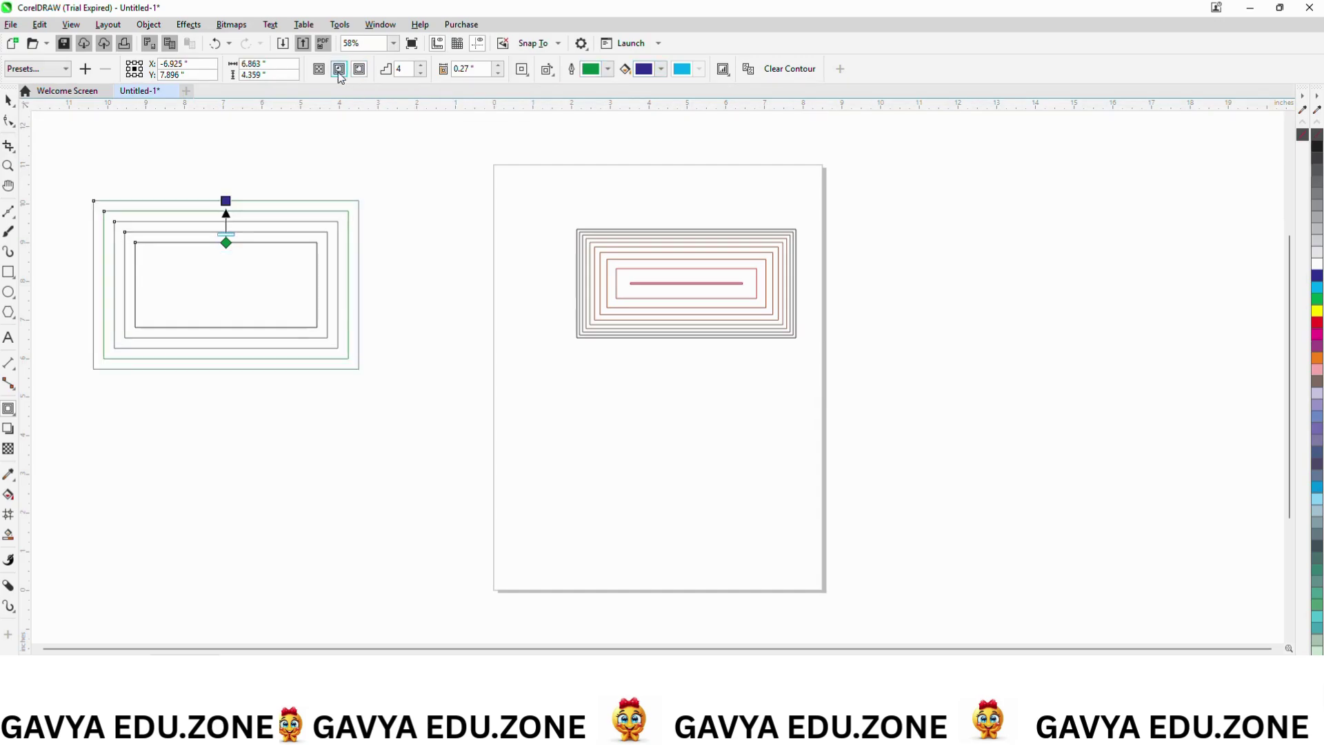
{"action": "left_click", "coordinate": [338, 70]}
{"action": "left_click", "coordinate": [318, 71]}
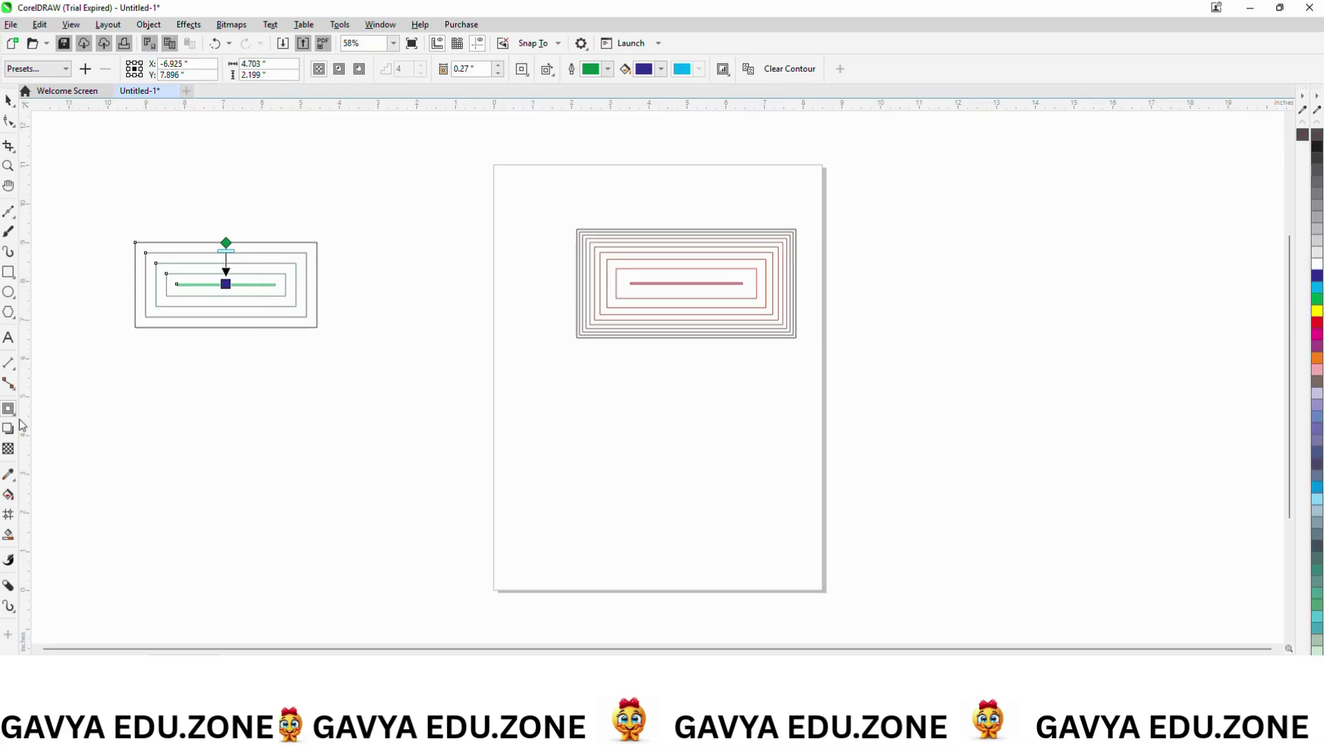
Step: Draw a rectangle about 7.08 by 3.36 in below the contours and place a centred, scaled-down copy about 5.2 by 2.47 in inside it
{"action": "left_click", "coordinate": [9, 271]}
{"action": "left_click_drag", "start_coordinate": [327, 412], "coordinate": [600, 543]}
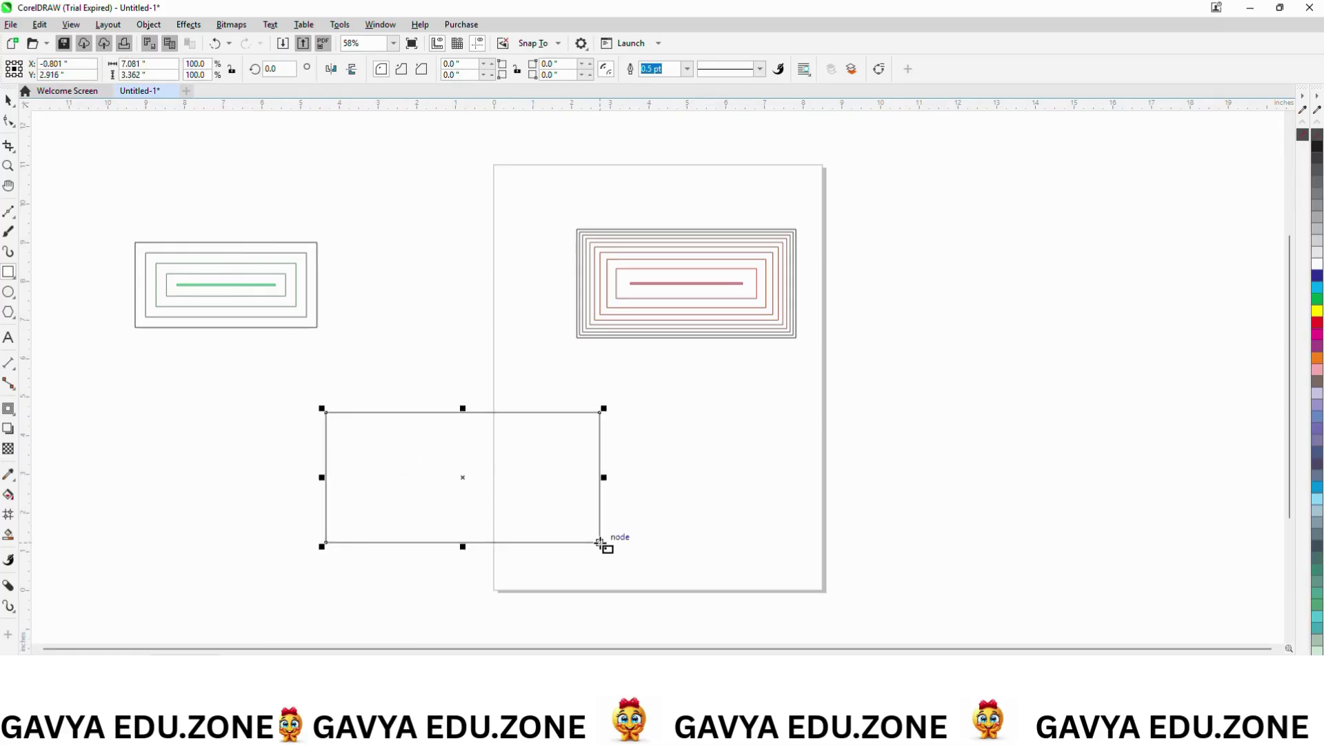
{"action": "left_click_drag", "start_coordinate": [600, 543], "coordinate": [598, 526]}
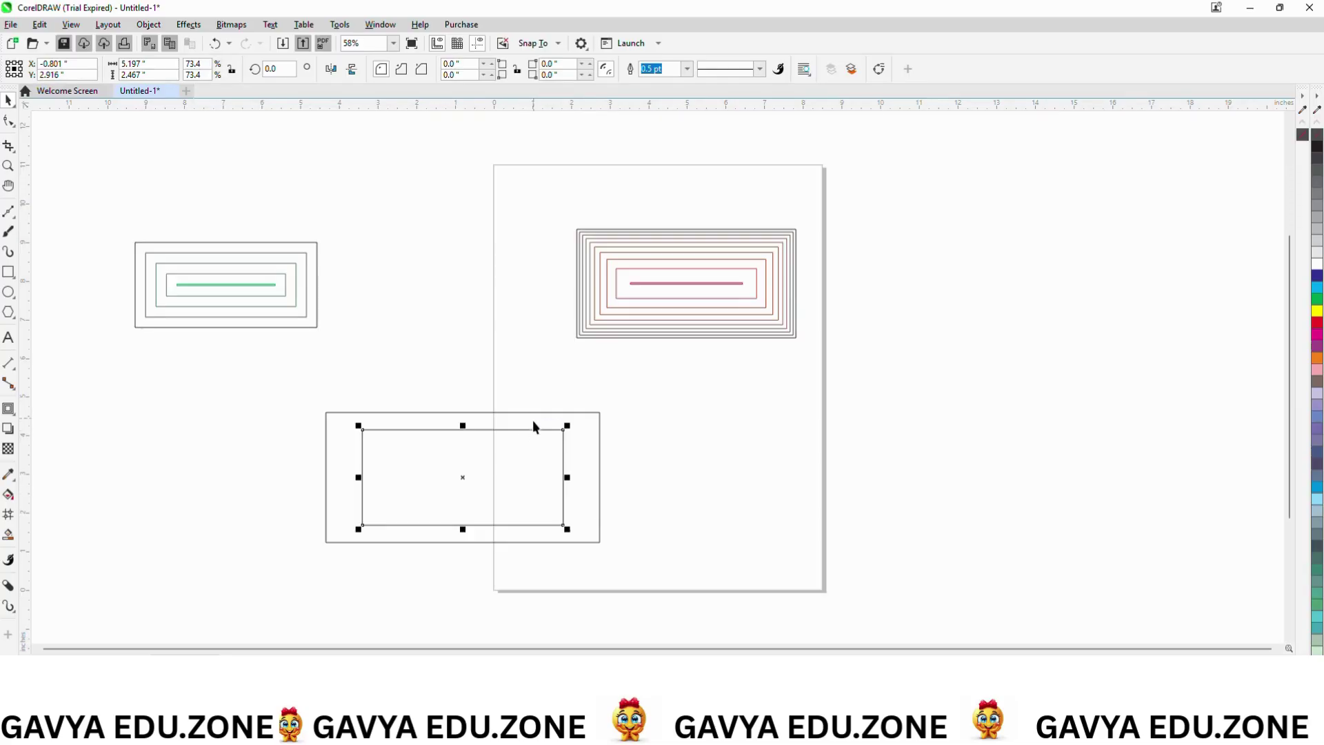
Step: Draw a rectangle about 6.26 by 3.31 in across the page's lower right edge and contour it inward with an offset of about 0.224 in
{"action": "left_click", "coordinate": [13, 273]}
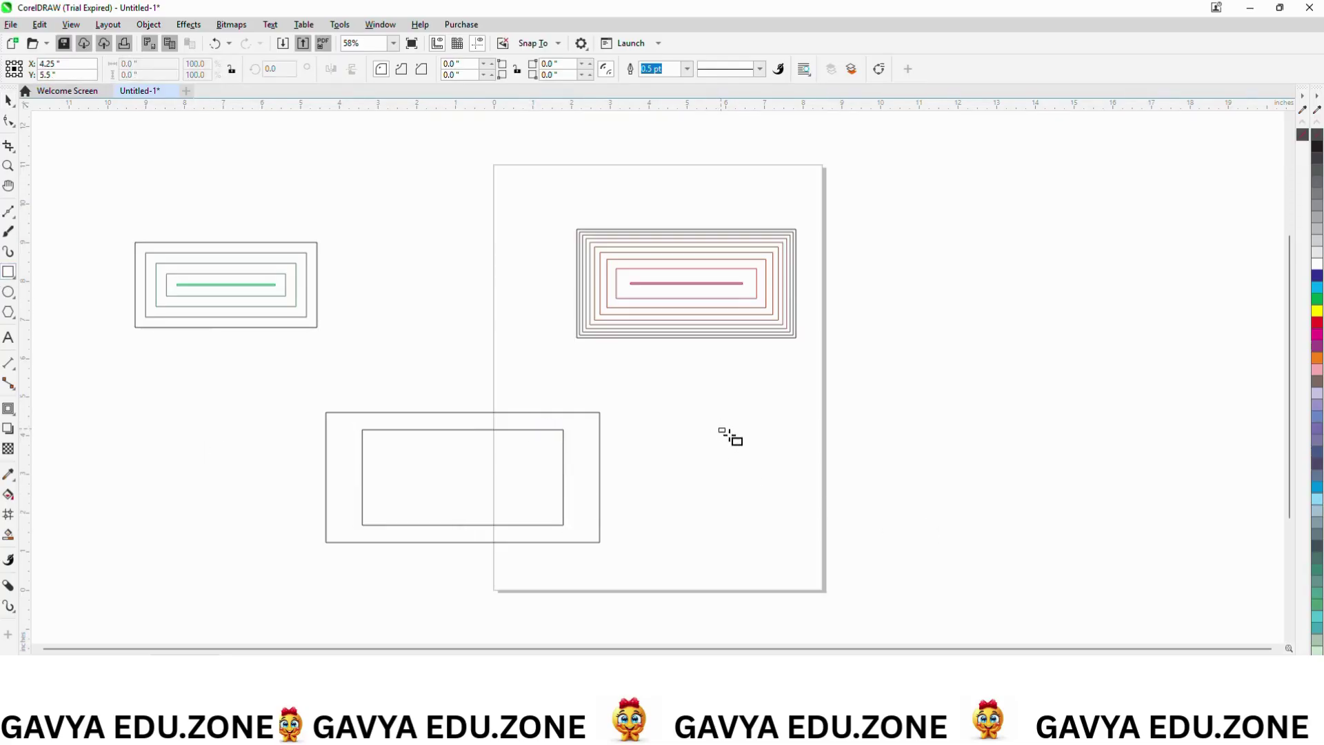
{"action": "left_click_drag", "start_coordinate": [720, 429], "coordinate": [961, 556]}
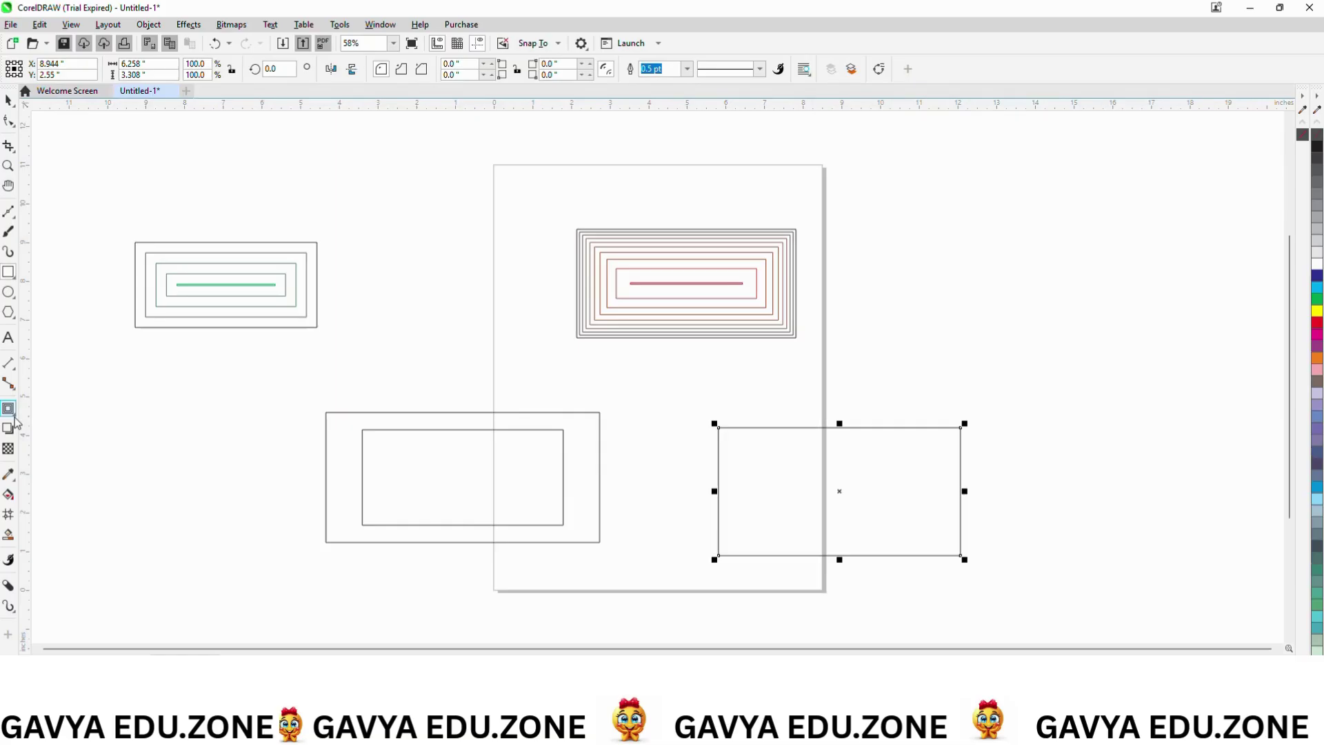
{"action": "left_click", "coordinate": [8, 408]}
{"action": "left_click", "coordinate": [46, 429]}
{"action": "left_click_drag", "start_coordinate": [838, 429], "coordinate": [840, 462]}
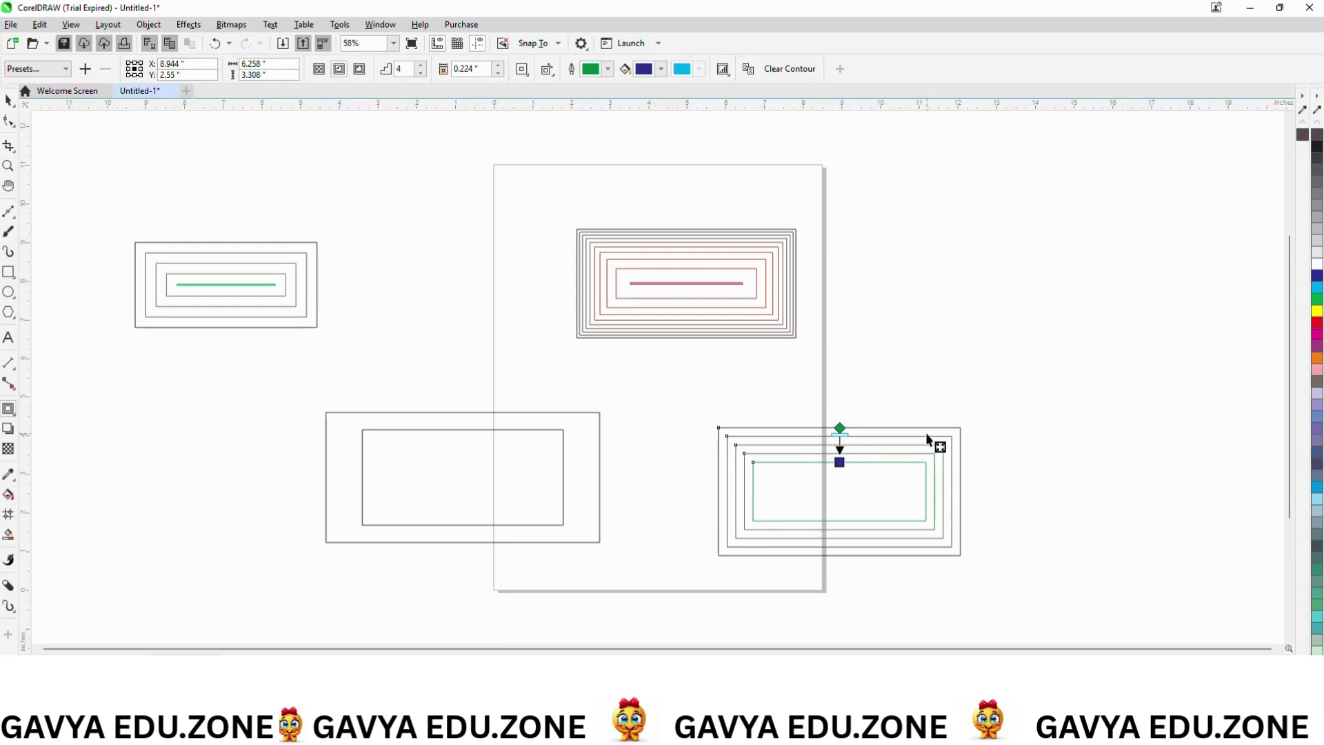
Step: Contour the smaller nested rectangle outward in four steps and set its contour offset to 0.192 in
{"action": "left_click", "coordinate": [563, 453]}
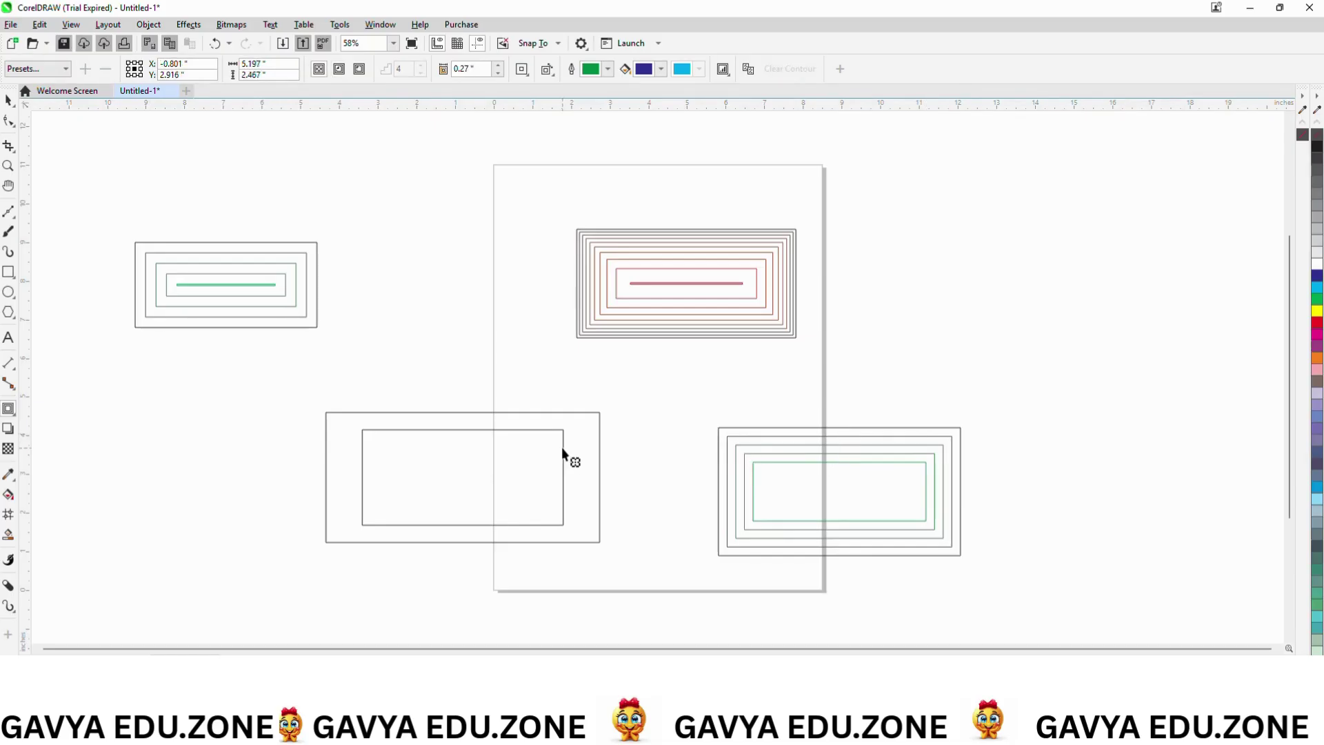
{"action": "mouse_move", "coordinate": [464, 430]}
{"action": "left_mouse_down"}
{"action": "mouse_move", "coordinate": [478, 435]}
{"action": "mouse_move", "coordinate": [476, 414]}
{"action": "left_mouse_up"}
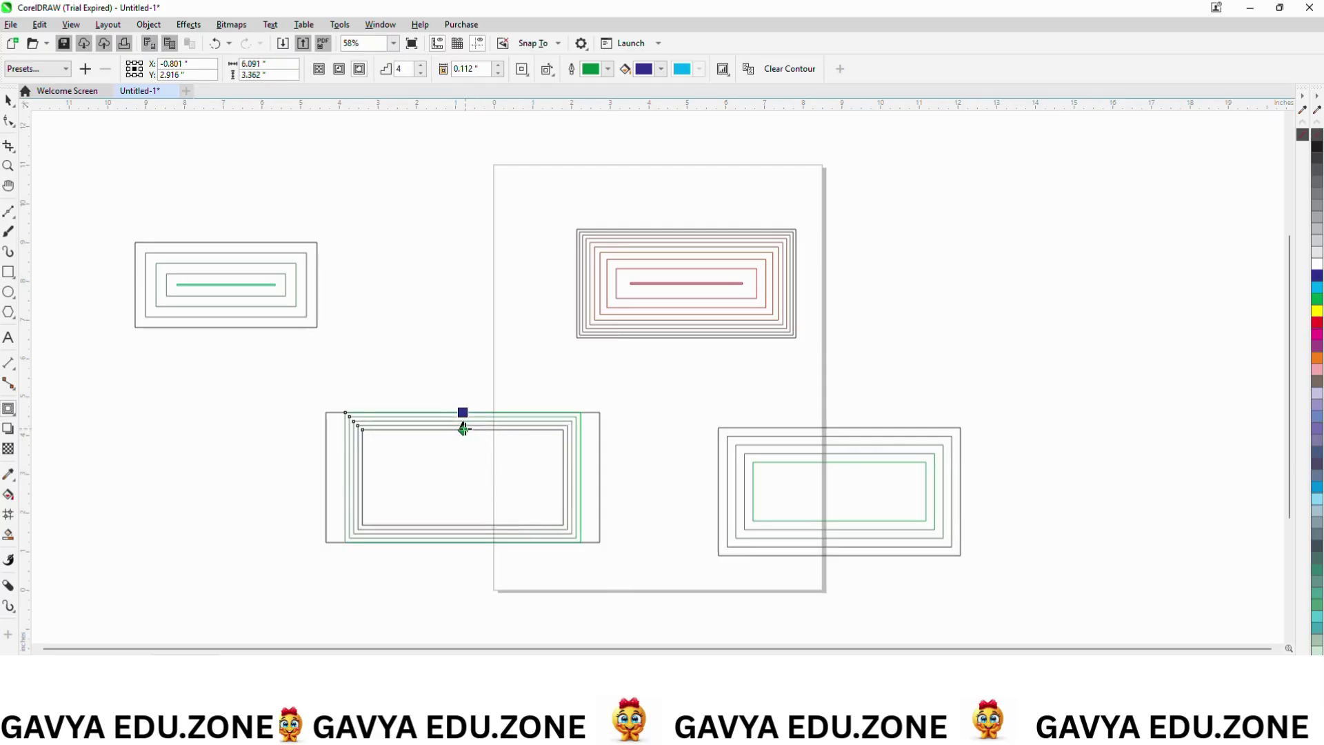
{"action": "left_click", "coordinate": [498, 74]}
{"action": "left_click", "coordinate": [498, 74]}
{"action": "left_click", "coordinate": [498, 73]}
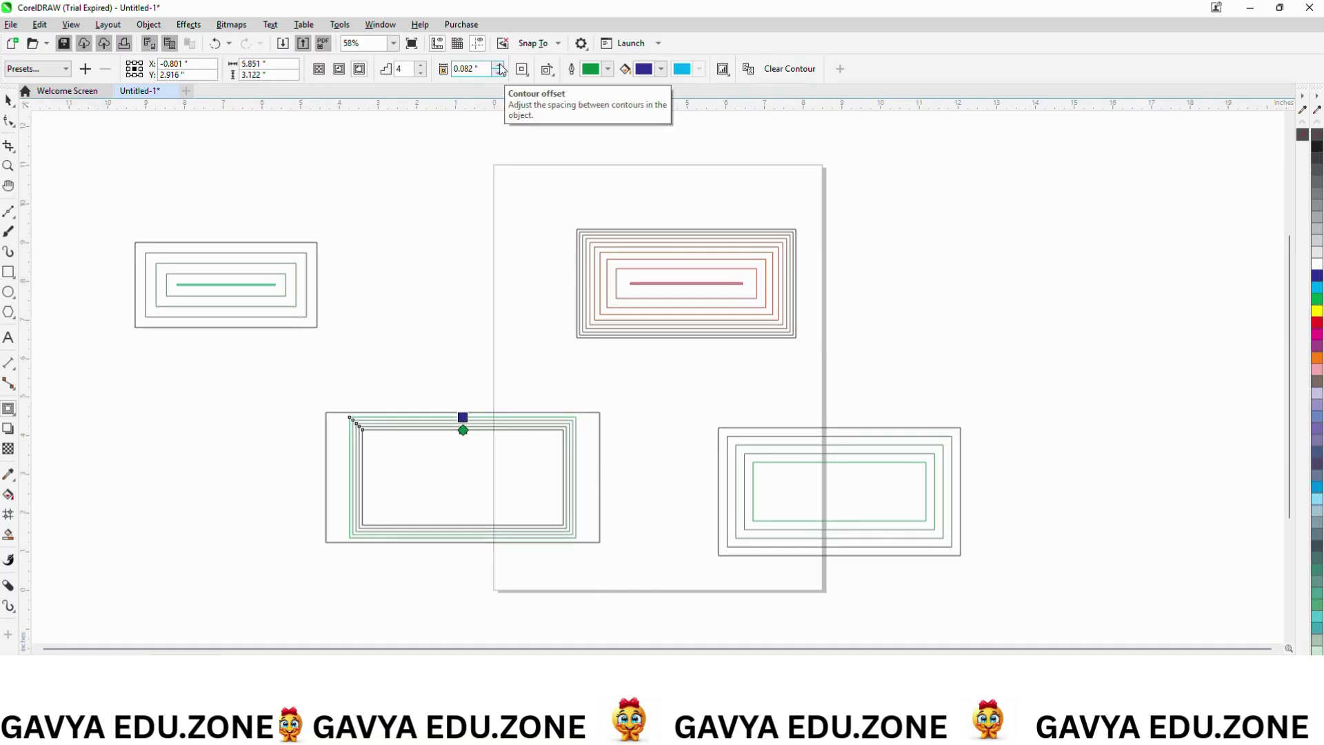
{"action": "left_click", "coordinate": [499, 65]}
{"action": "left_click", "coordinate": [498, 65]}
{"action": "left_click", "coordinate": [499, 65]}
{"action": "left_click", "coordinate": [498, 65]}
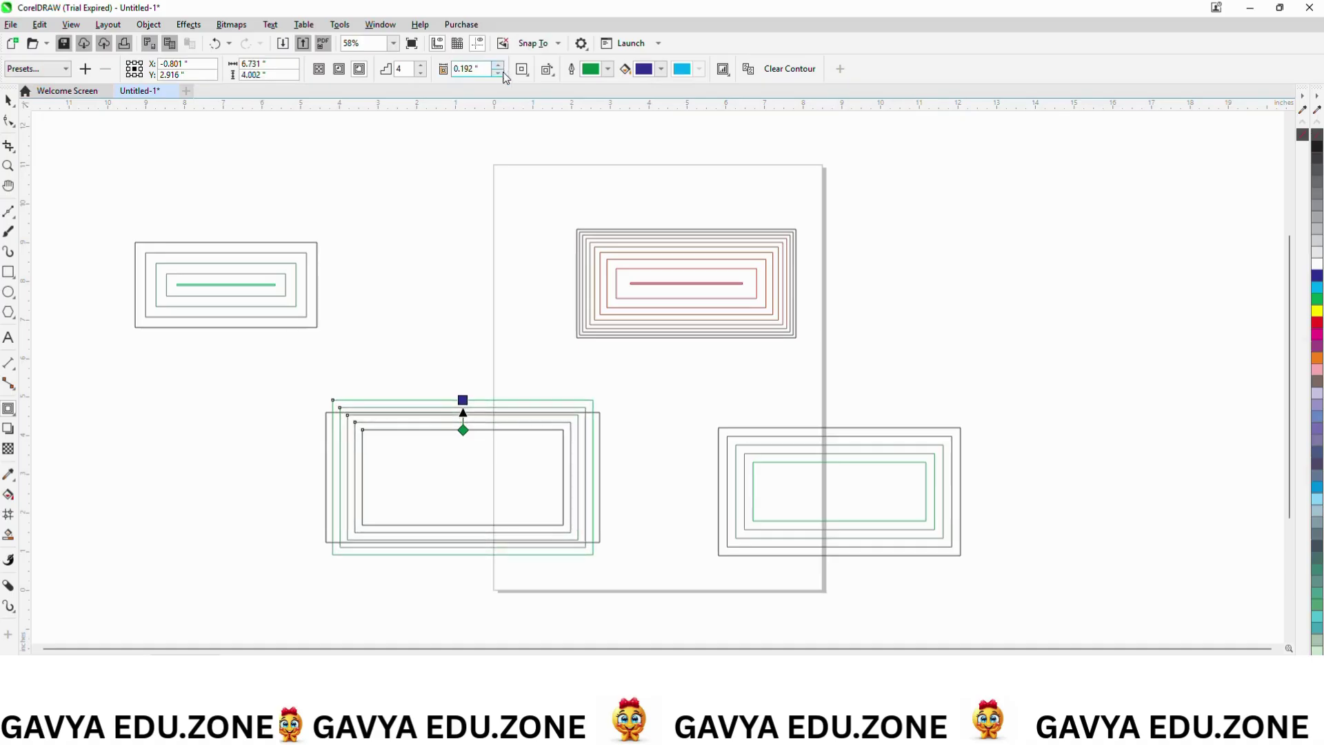
{"action": "left_click_drag", "start_coordinate": [854, 441], "coordinate": [757, 541]}
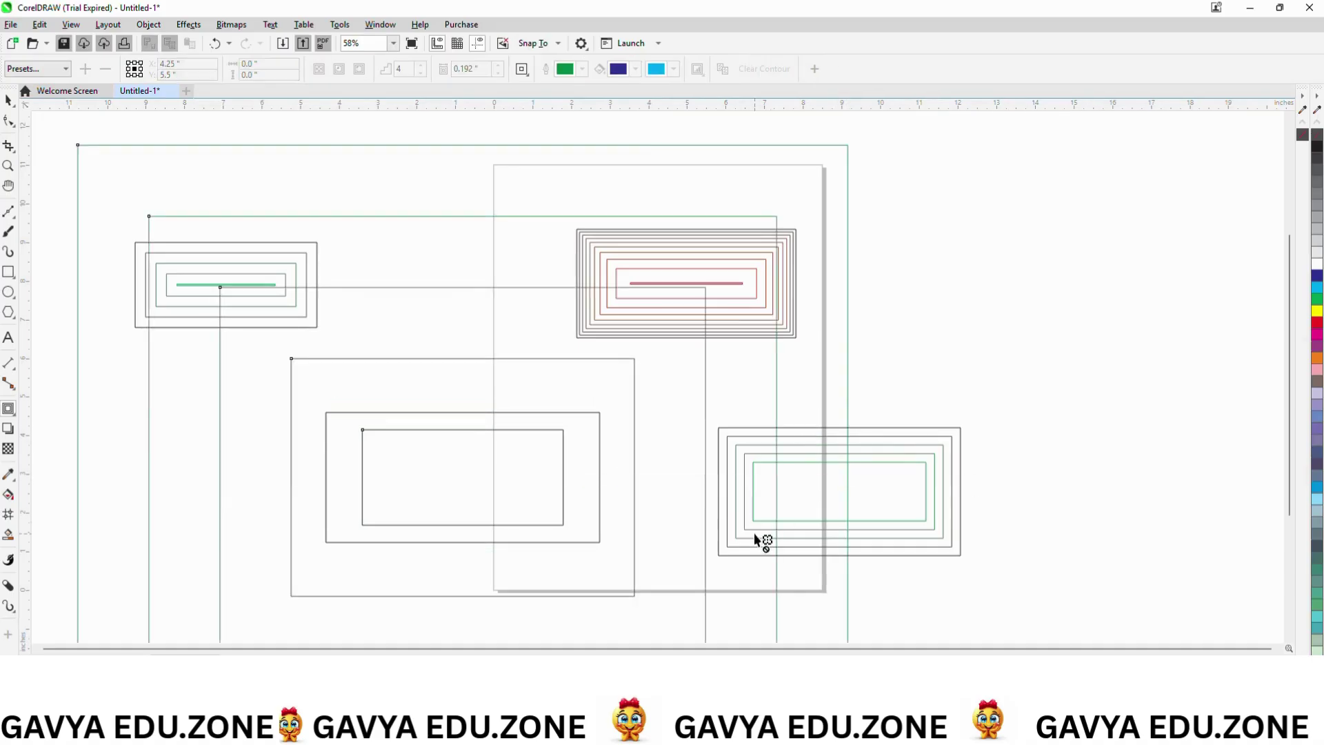
{"action": "left_click_drag", "start_coordinate": [979, 599], "coordinate": [981, 601]}
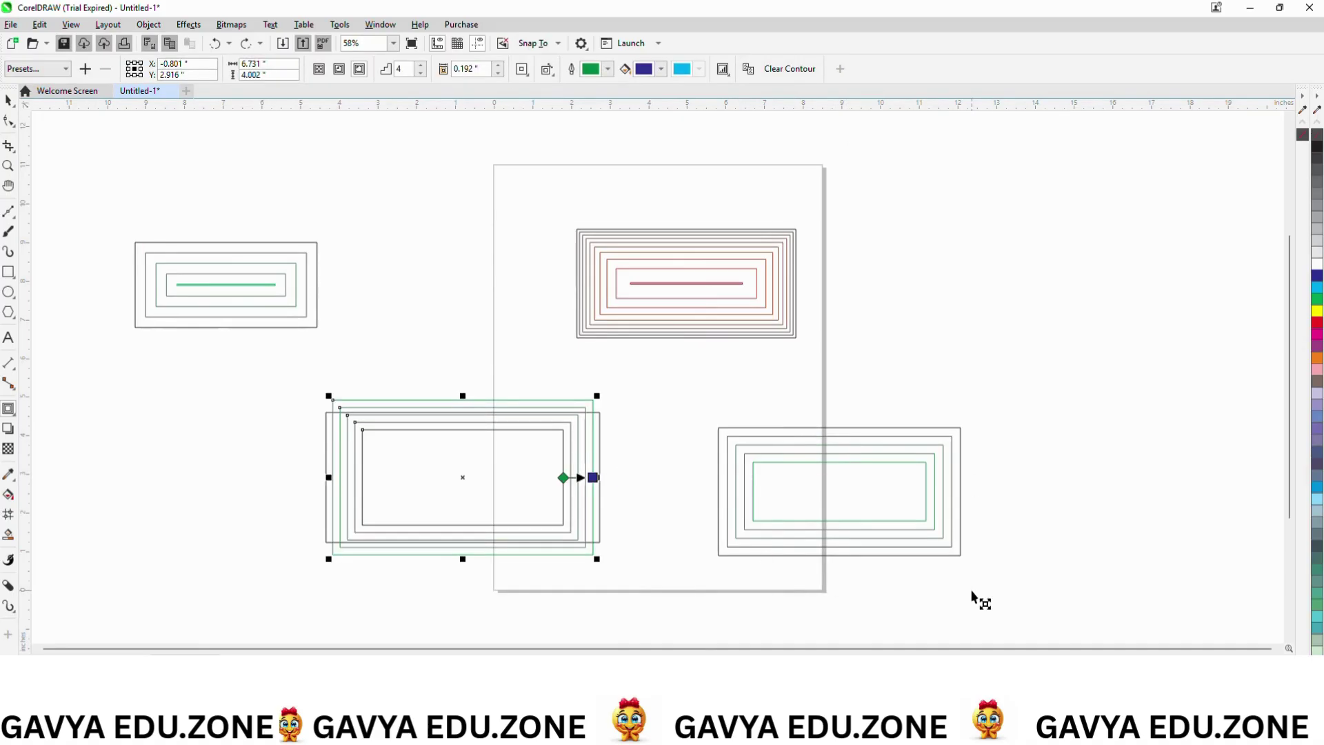
{"action": "left_click", "coordinate": [972, 592]}
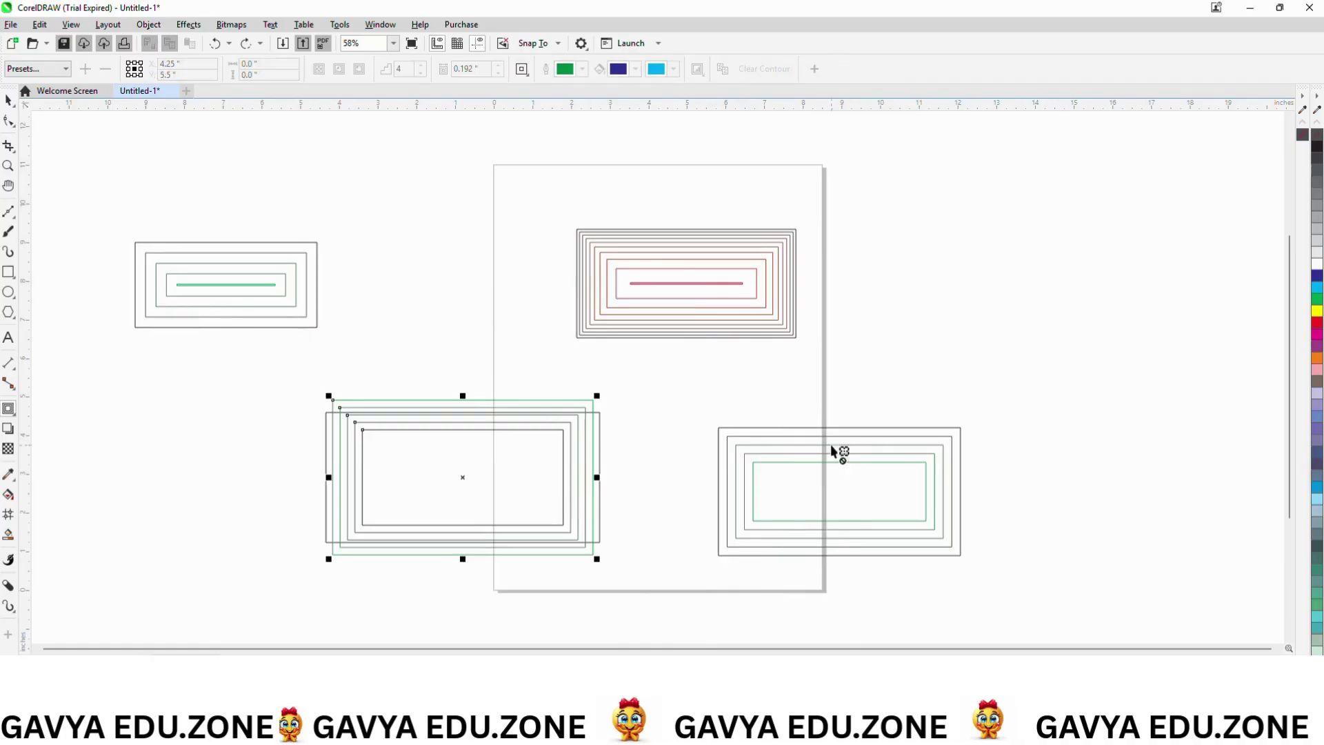
Step: Set the contour offset of the rectangle at the page's lower right edge to 0.274 in
{"action": "left_click", "coordinate": [862, 428]}
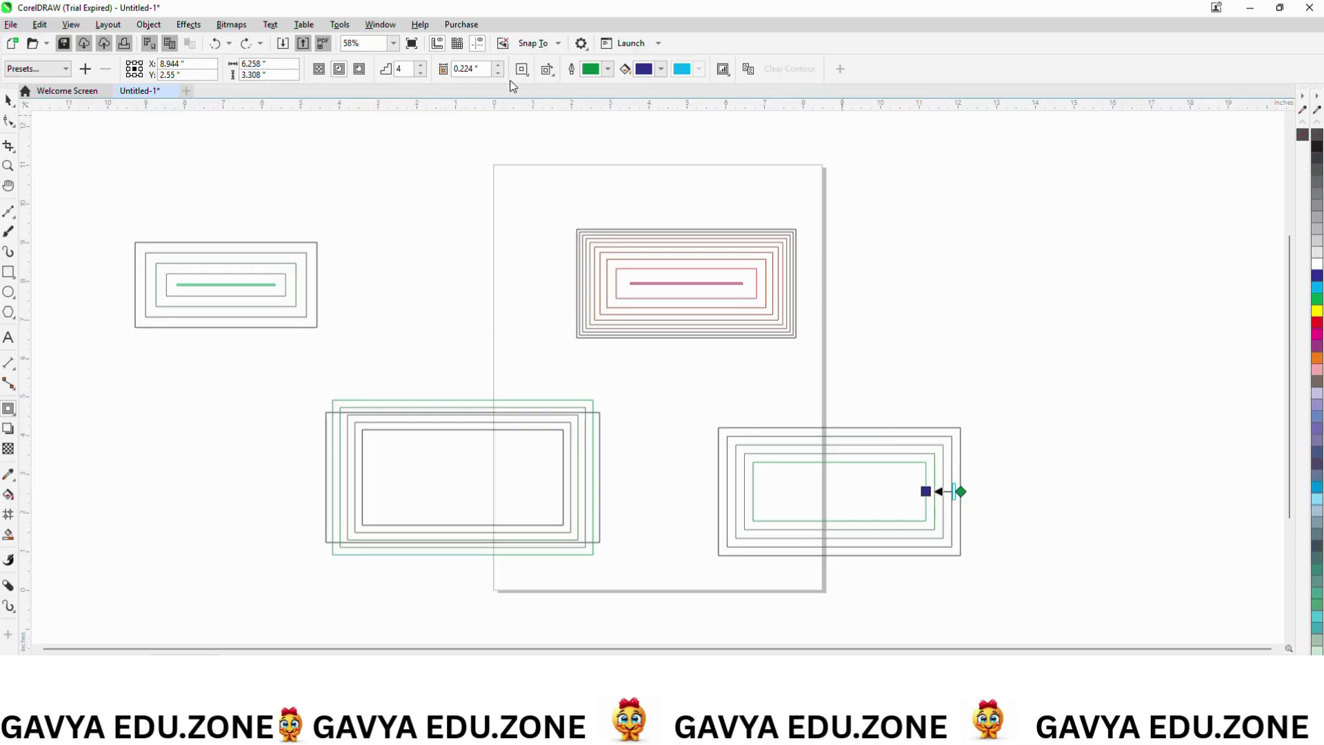
{"action": "left_click", "coordinate": [499, 65]}
{"action": "left_click", "coordinate": [499, 65]}
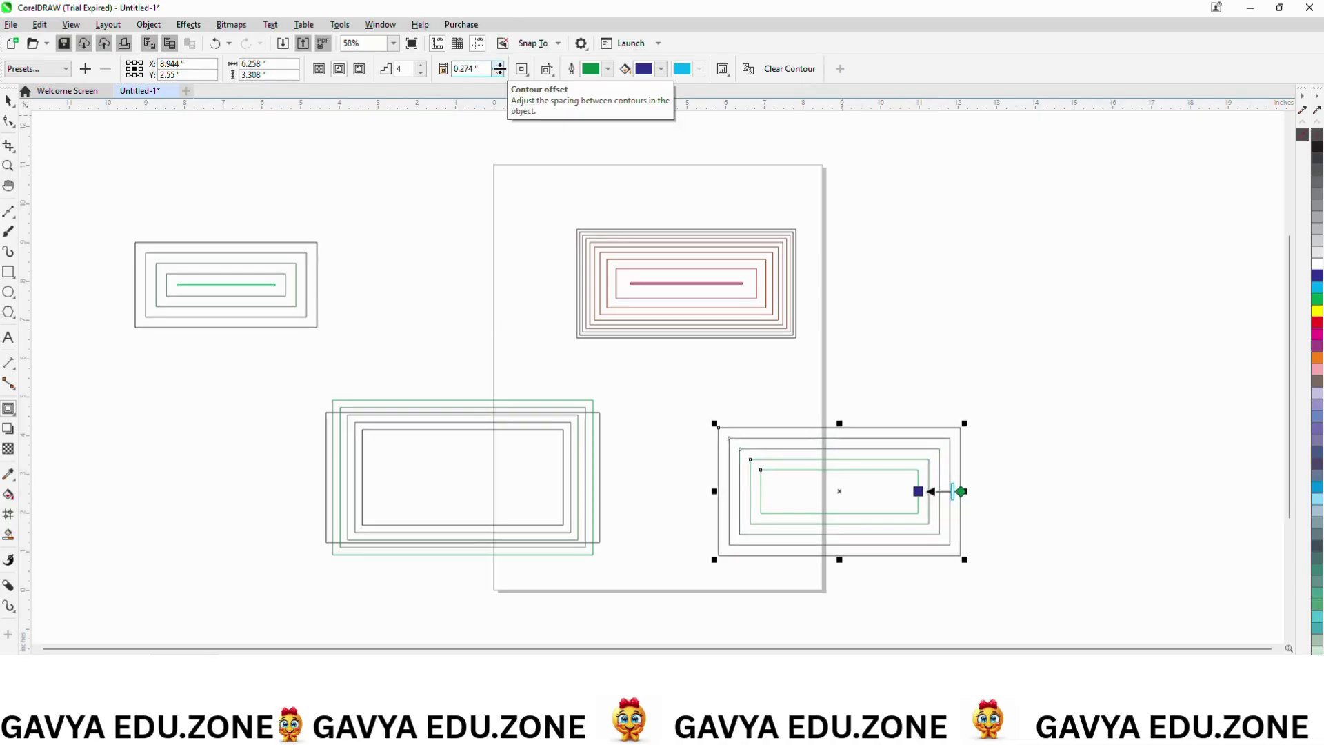
{"action": "left_click", "coordinate": [499, 66]}
{"action": "left_click", "coordinate": [499, 66]}
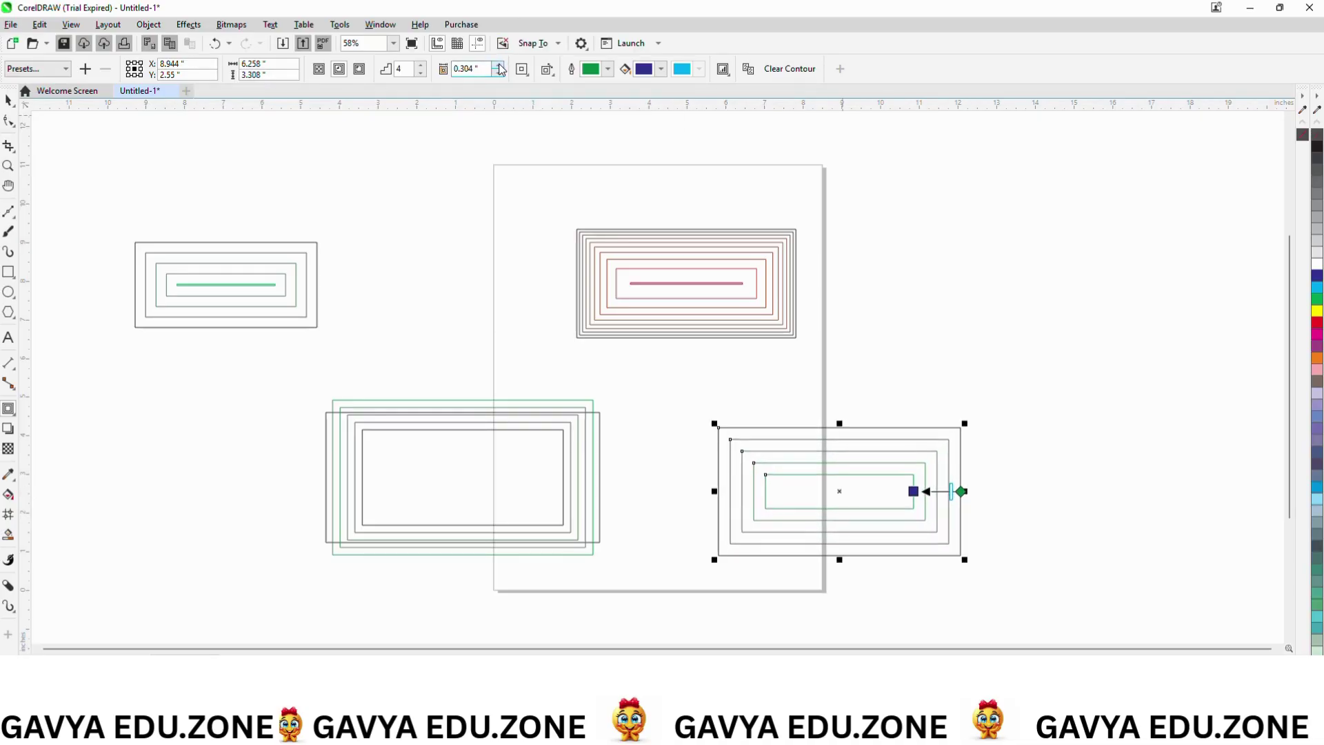
{"action": "left_click", "coordinate": [499, 66]}
{"action": "left_click", "coordinate": [499, 66]}
{"action": "left_click", "coordinate": [498, 73]}
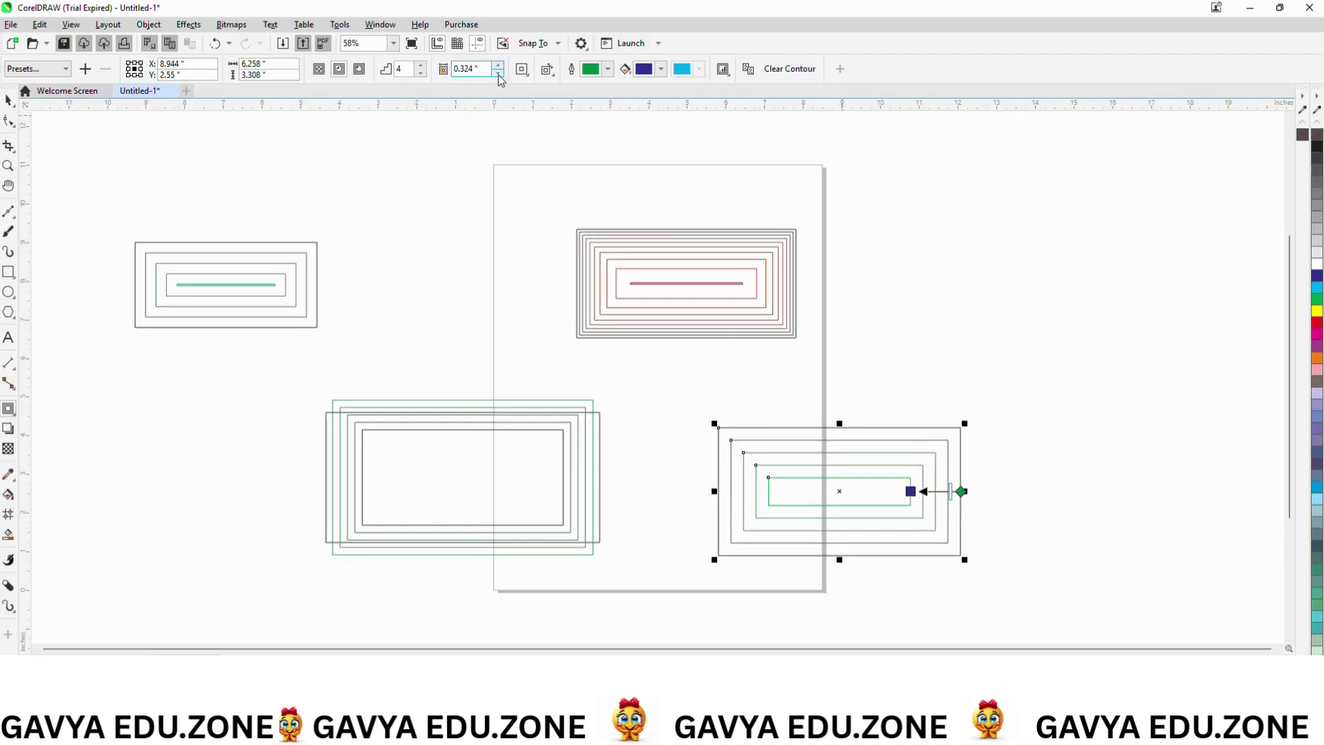
{"action": "left_click", "coordinate": [498, 73]}
{"action": "left_click", "coordinate": [498, 73]}
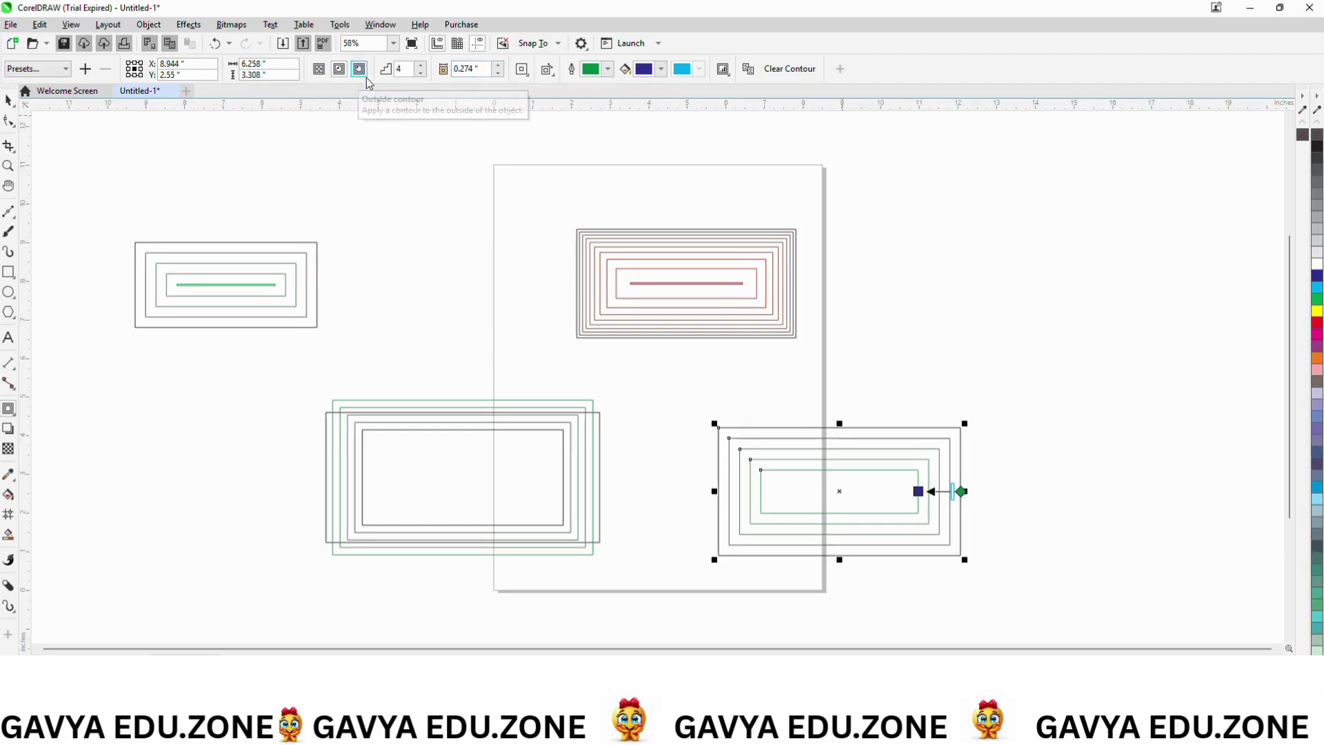
Step: Change the contour's colour progression, then clear the contour from the rectangle
{"action": "left_click", "coordinate": [548, 73]}
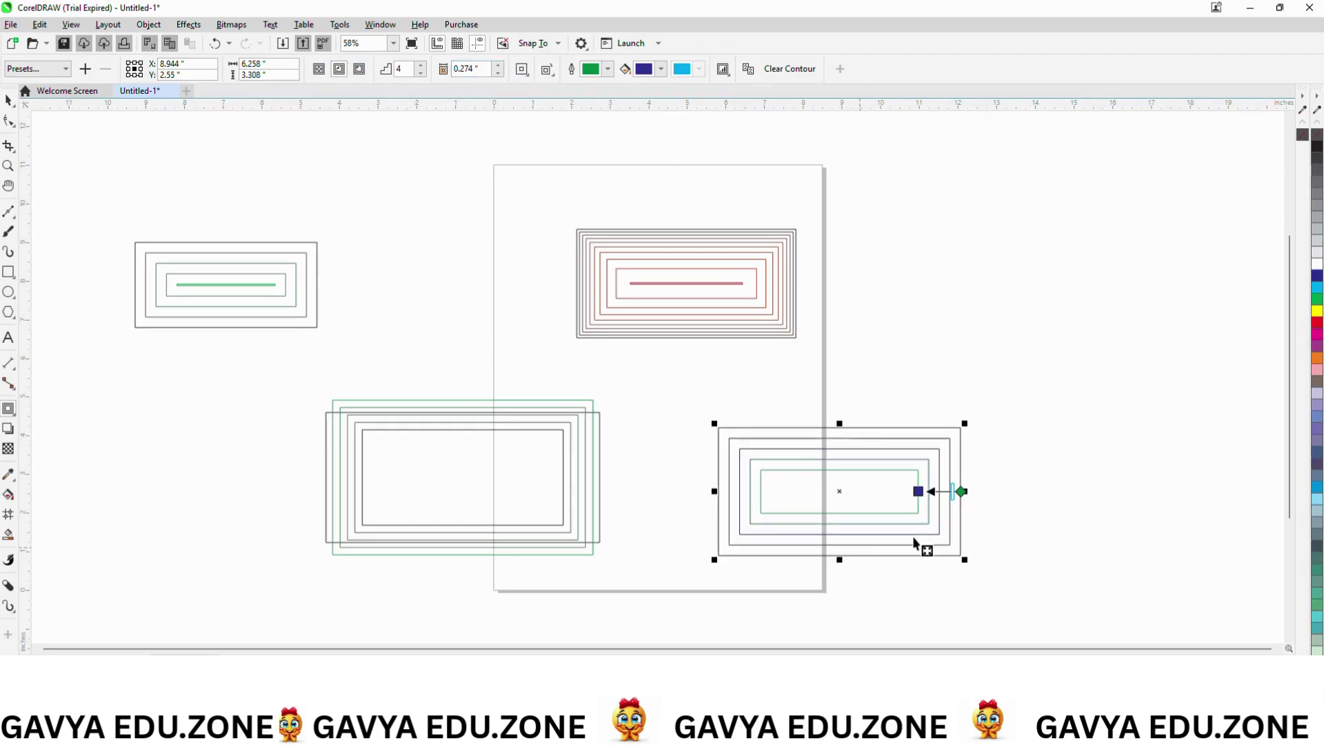
{"action": "left_click", "coordinate": [791, 72]}
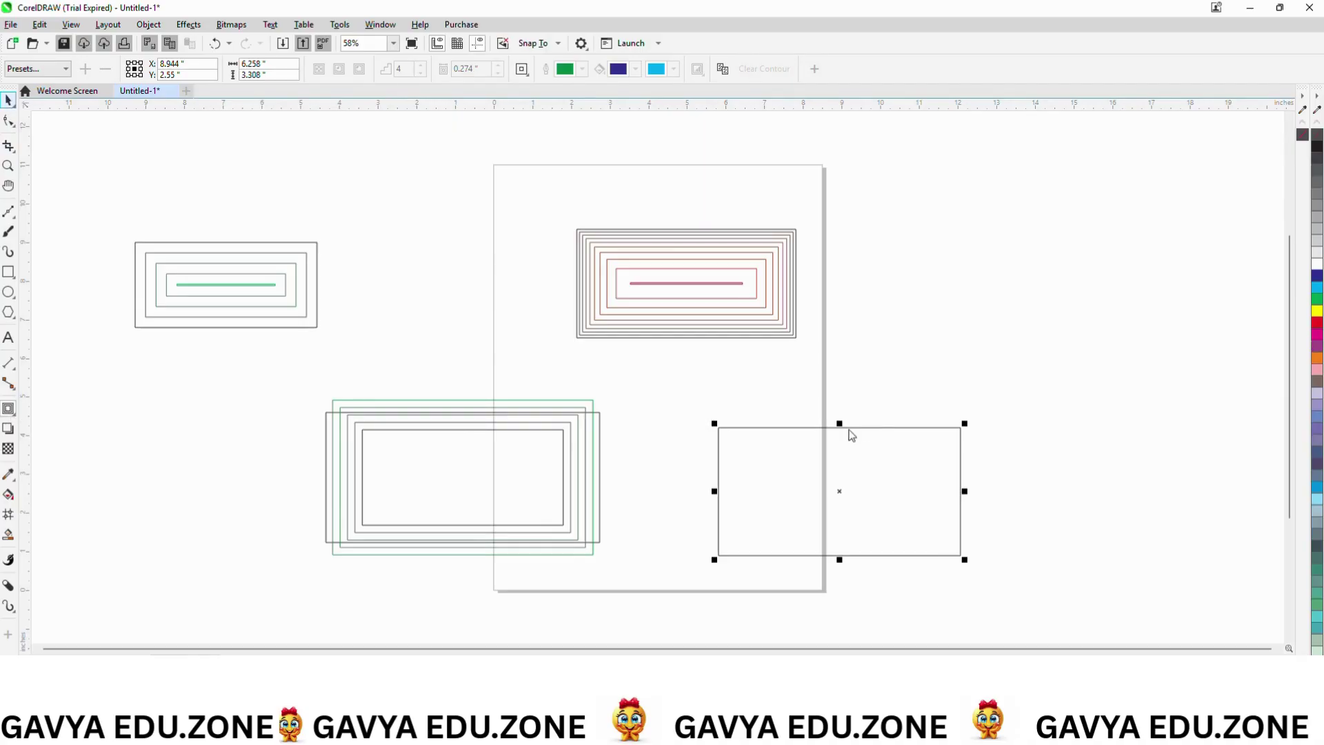
Step: Contour the cleared rectangle inward in four steps with an offset of about 0.286 in and fill the rectangle red
{"action": "left_click_drag", "start_coordinate": [841, 429], "coordinate": [841, 475]}
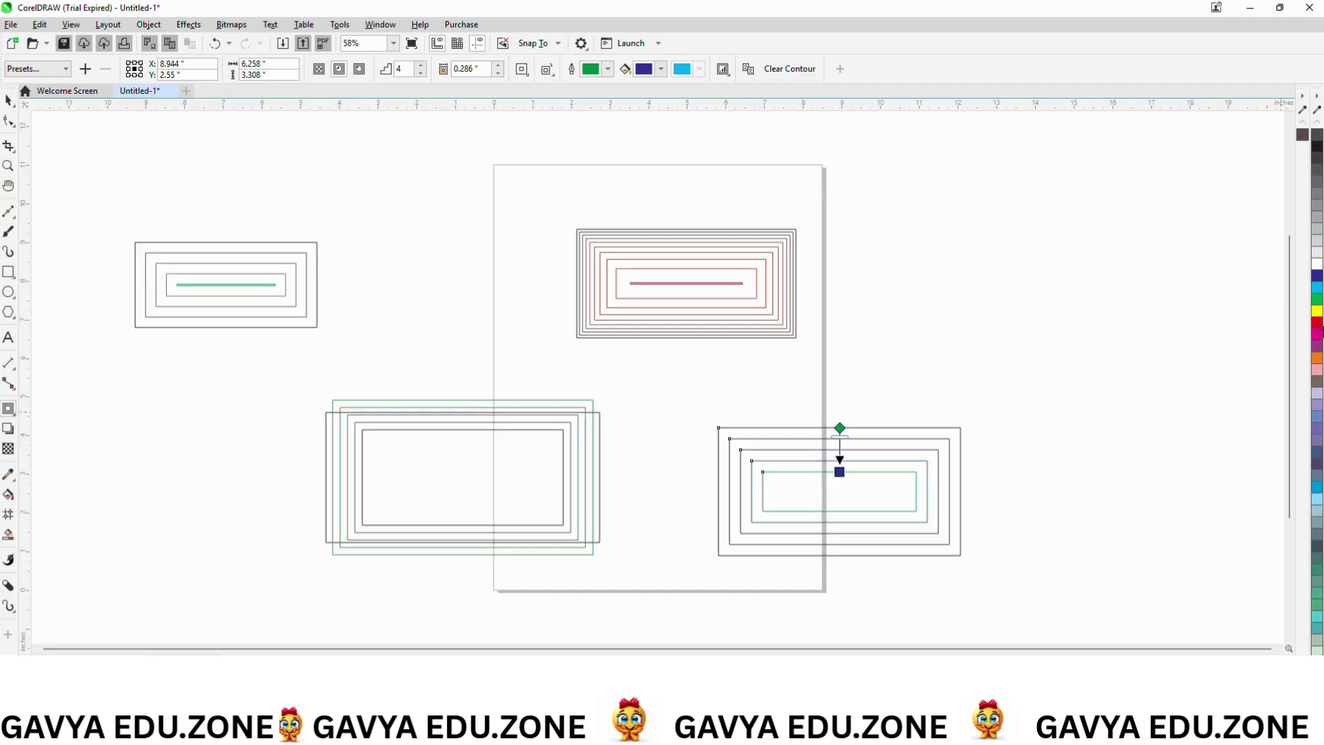
{"action": "left_click", "coordinate": [1318, 325]}
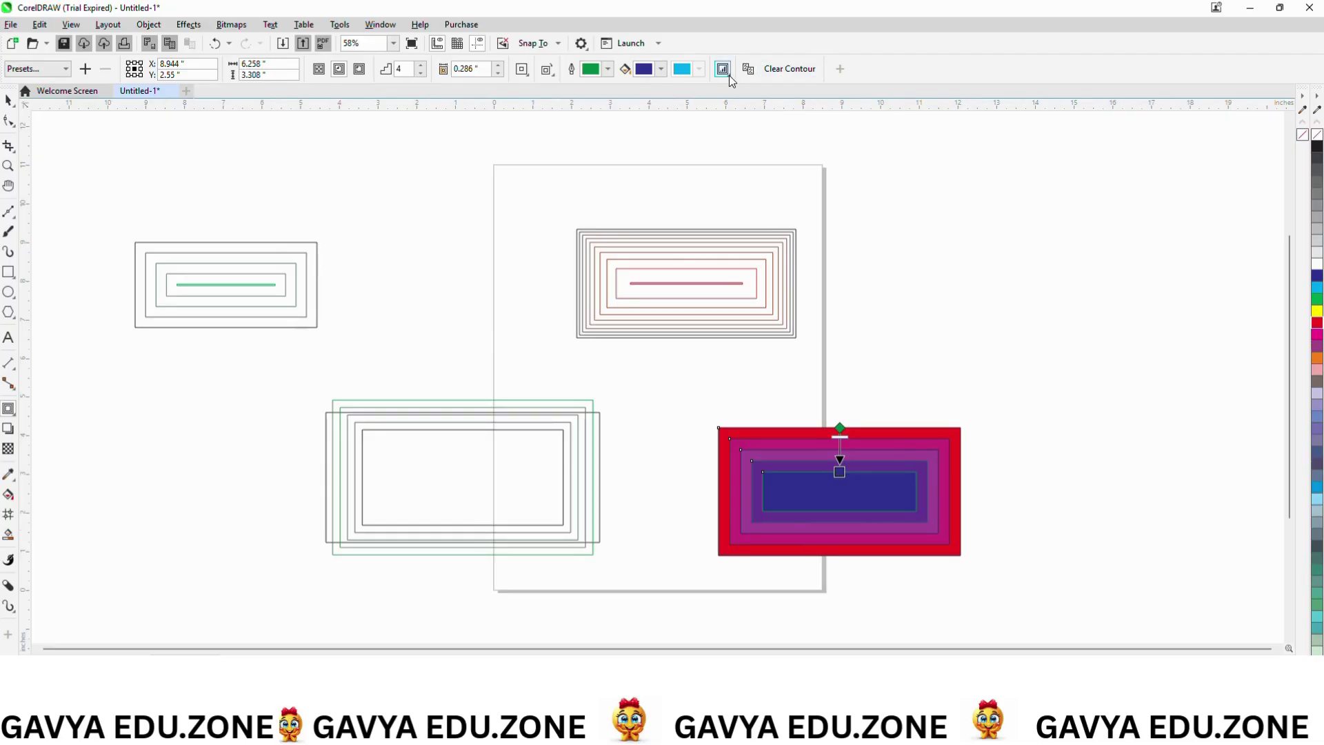
Step: Delete all the contoured rectangles from the drawing
{"action": "left_click", "coordinate": [8, 409]}
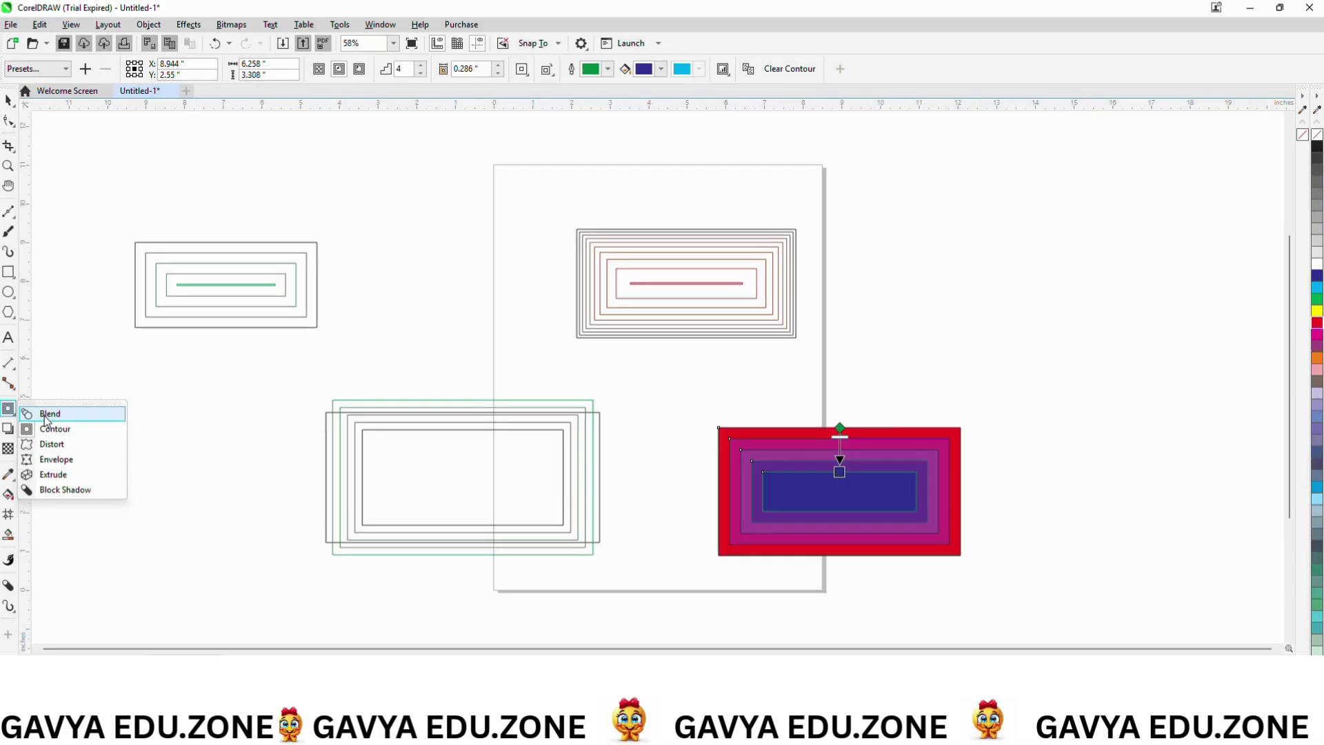
{"action": "left_click", "coordinate": [49, 413]}
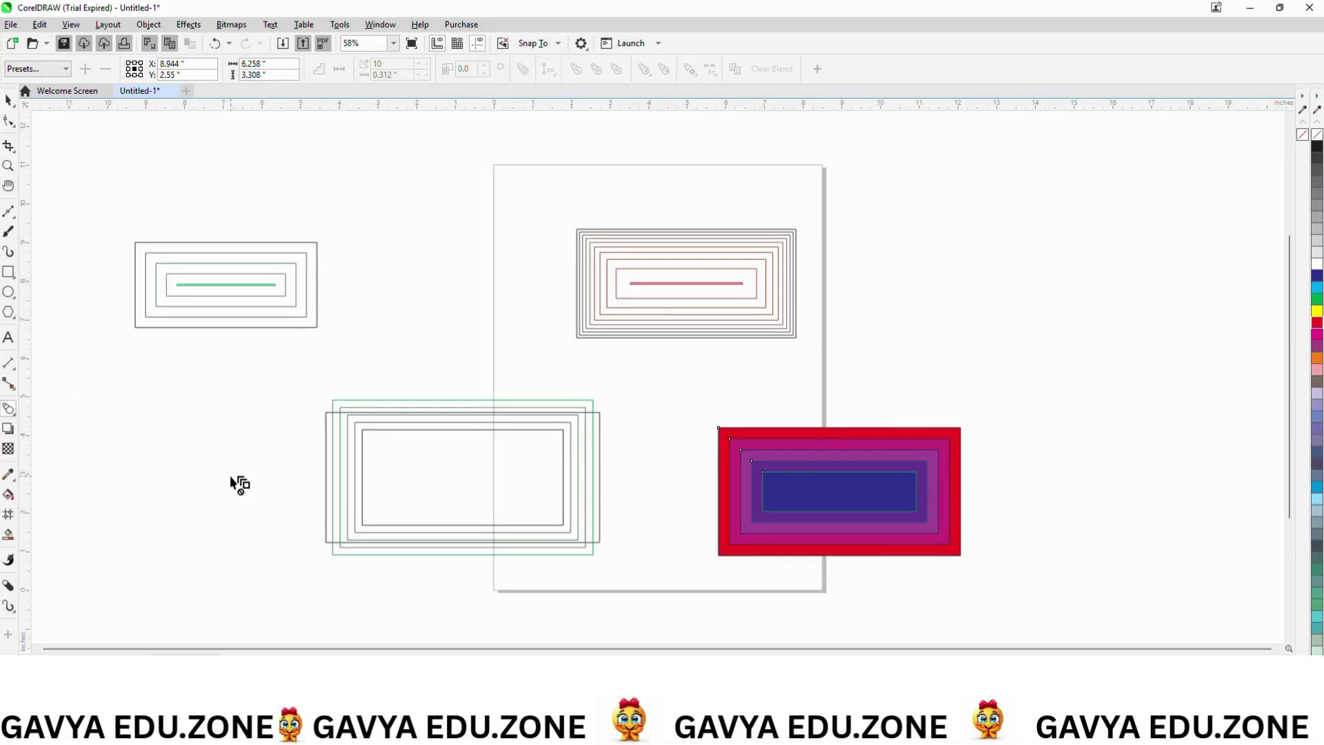
{"action": "key", "text": "ctrl+a"}
{"action": "key", "text": "Delete"}
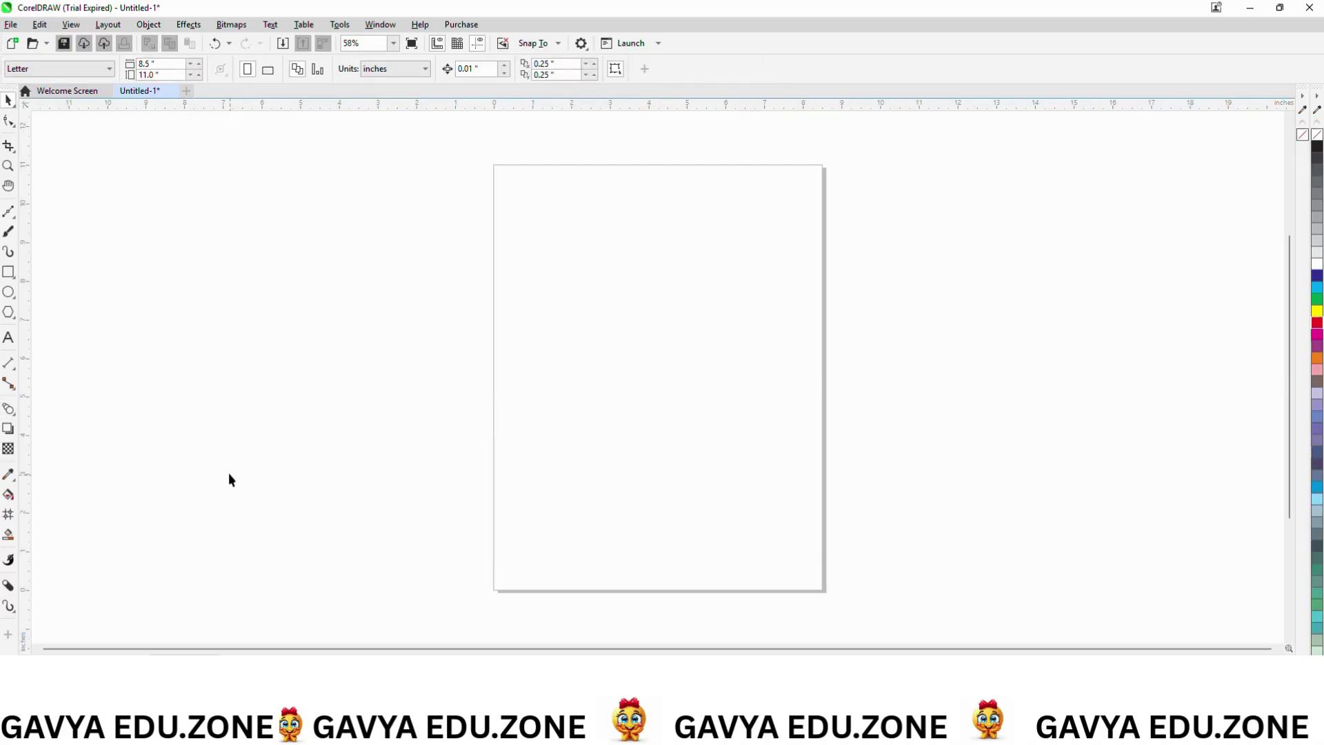
Step: Draw a rectangle about 2.97 by 2.04 in near the page's upper left and an ellipse about 3.56 by 3.02 in below its right side
{"action": "left_click", "coordinate": [8, 272]}
{"action": "left_click_drag", "start_coordinate": [489, 205], "coordinate": [604, 283]}
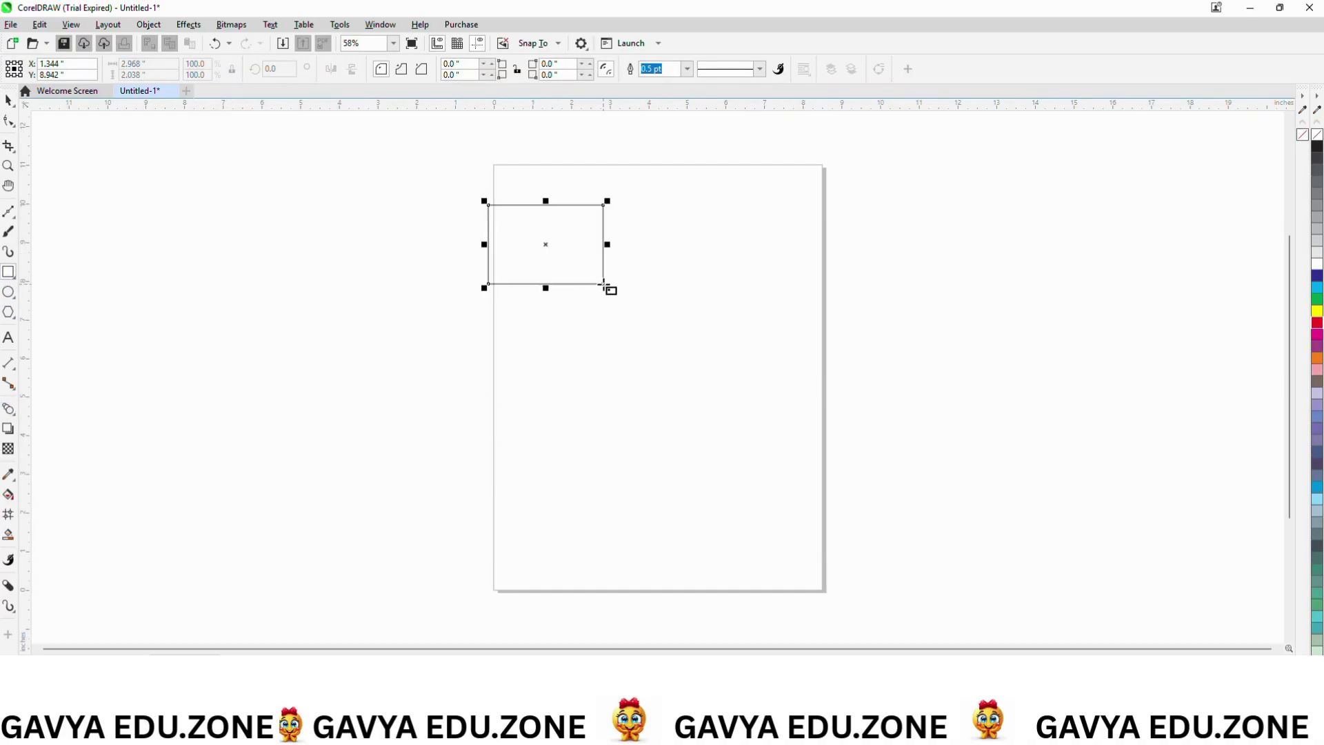
{"action": "left_click", "coordinate": [10, 411]}
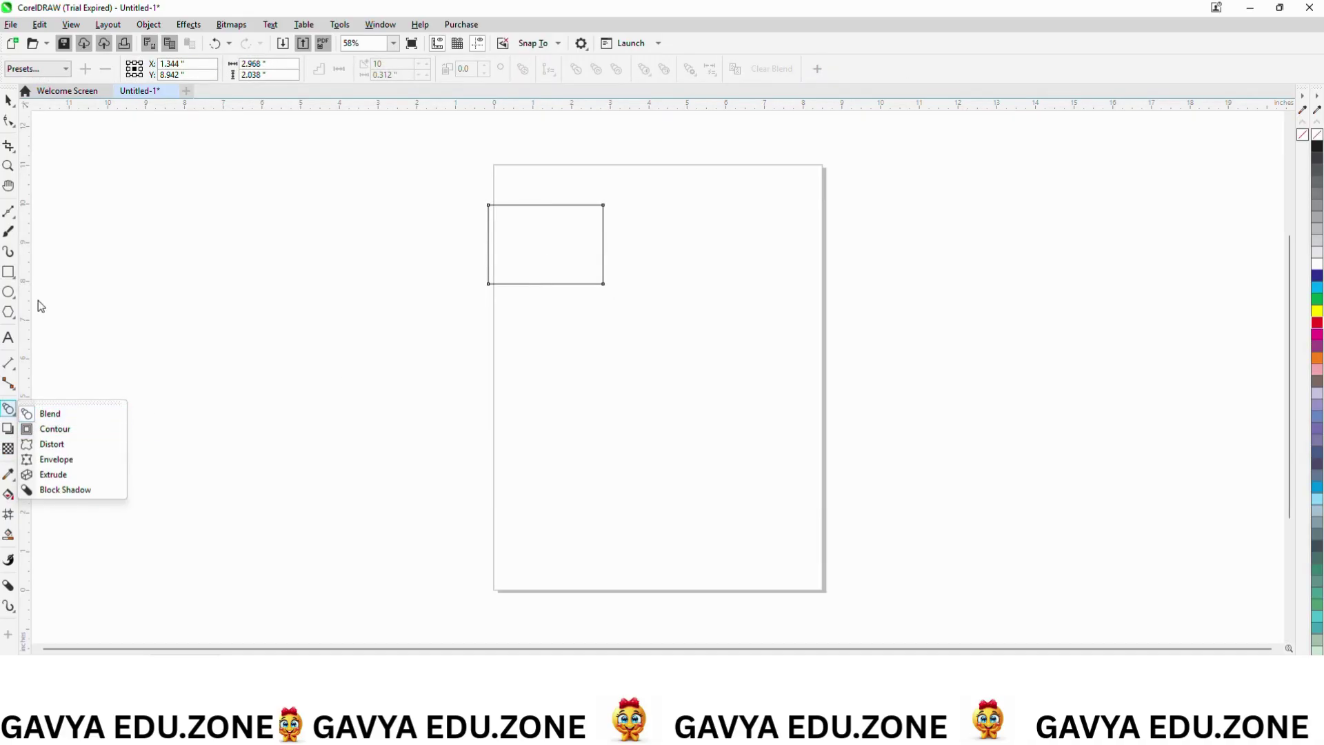
{"action": "left_click", "coordinate": [9, 293]}
{"action": "left_click_drag", "start_coordinate": [631, 339], "coordinate": [776, 464]}
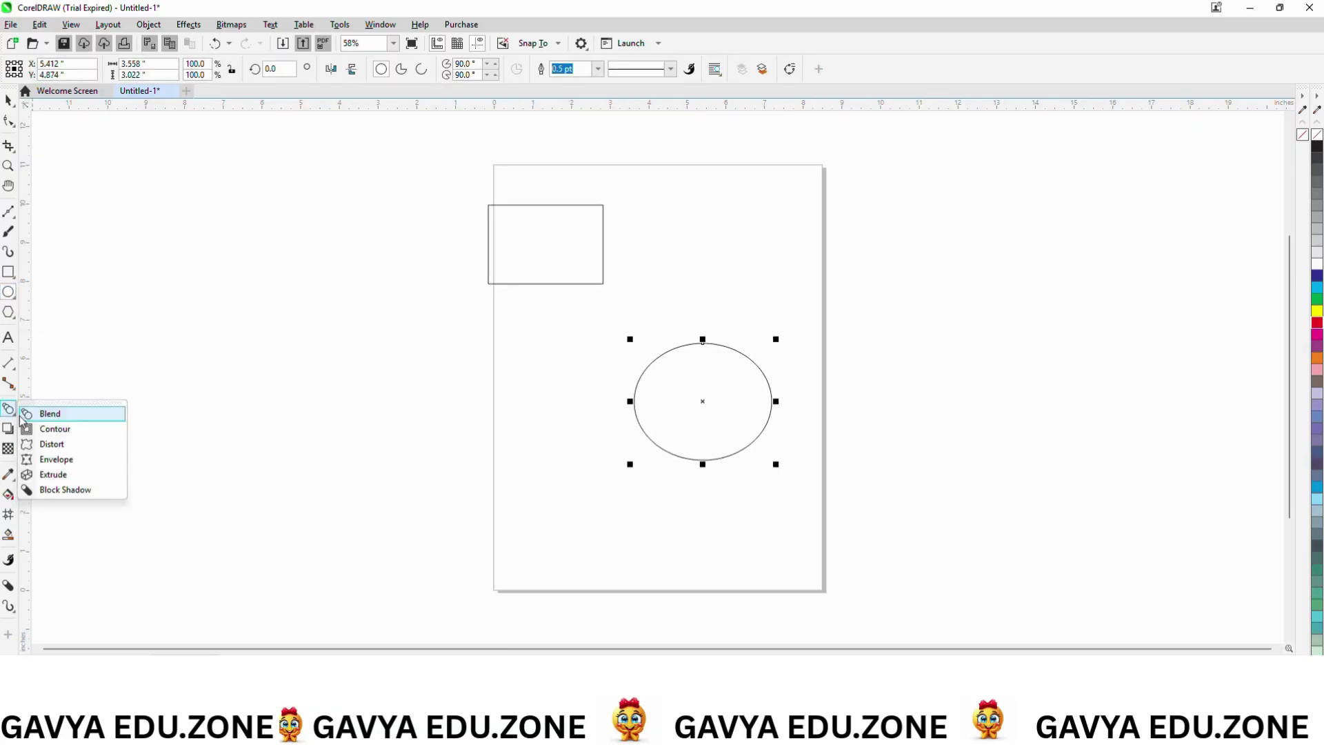
Step: Blend the rectangle into the ellipse with 10 steps using the Blend tool
{"action": "left_click", "coordinate": [45, 414]}
{"action": "left_click_drag", "start_coordinate": [545, 245], "coordinate": [709, 379]}
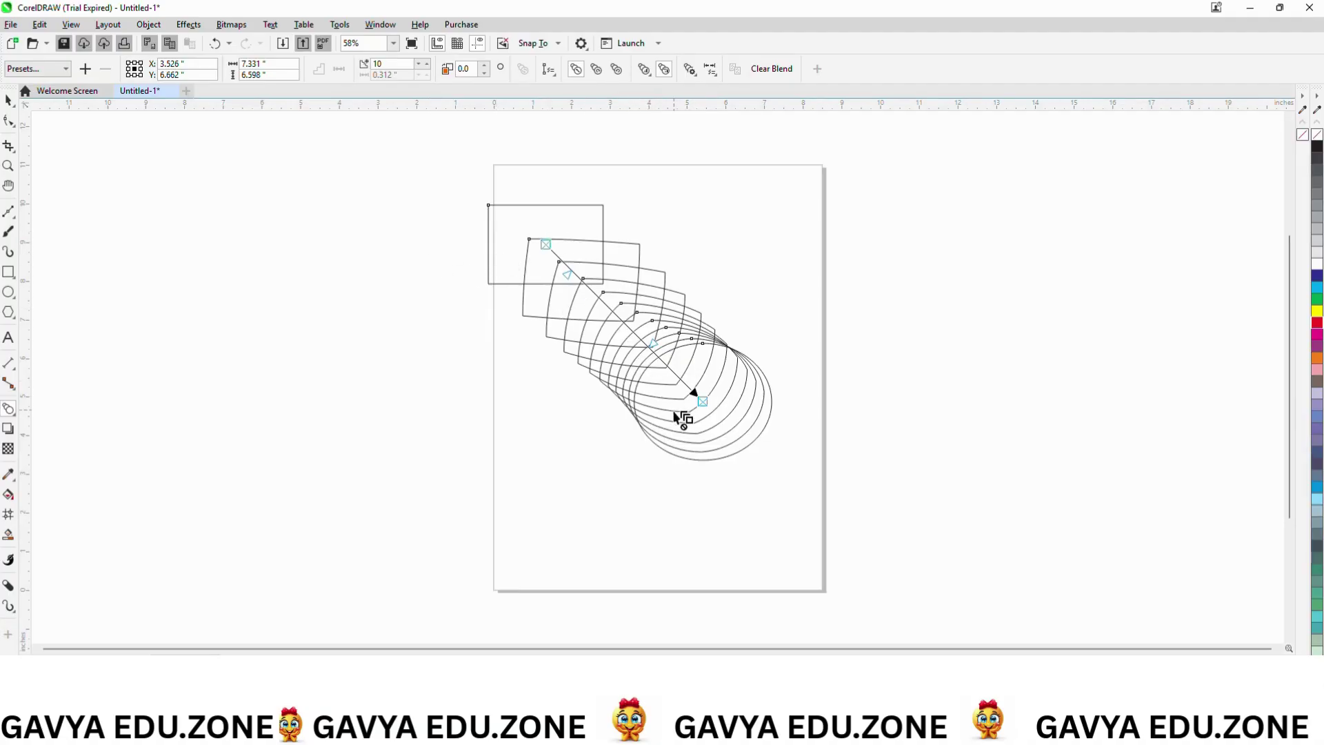
Step: Move the blend's ellipse down and to the right, to about X 6.92 in, Y 4.22 in
{"action": "left_click", "coordinate": [8, 101]}
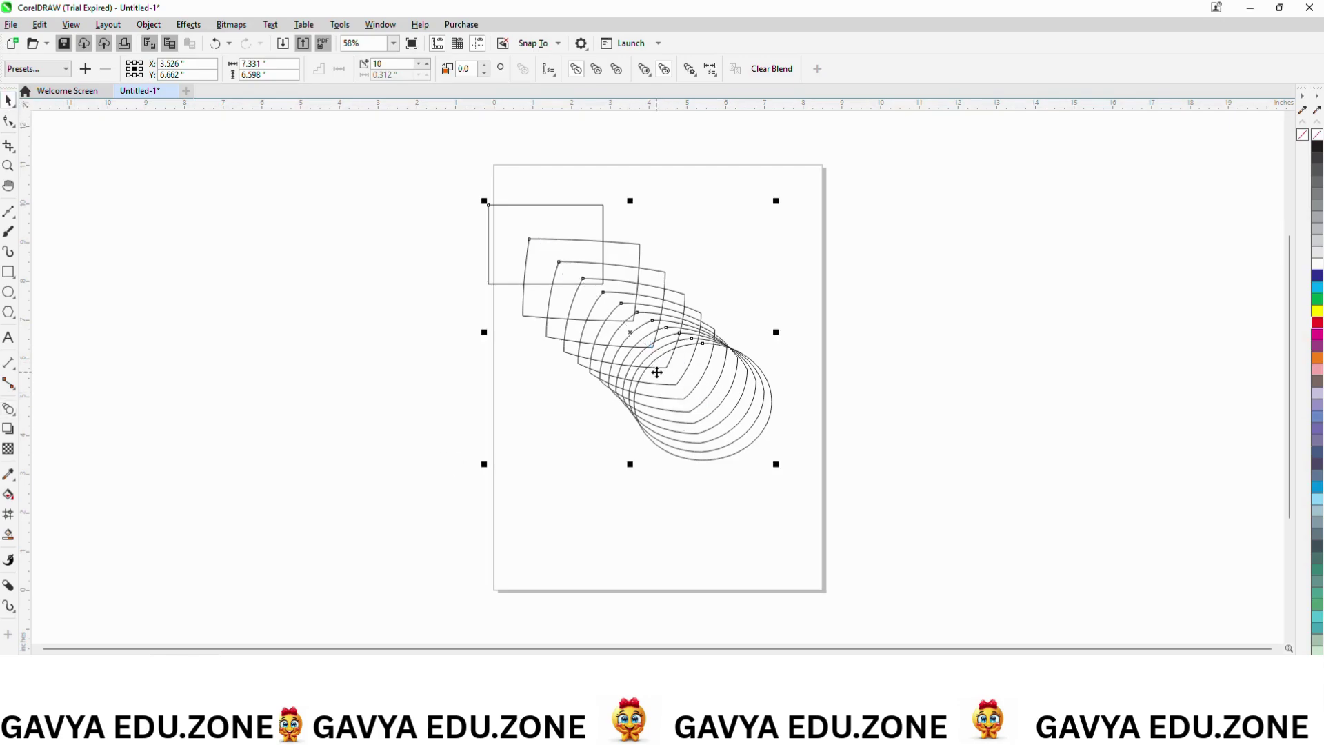
{"action": "left_click", "coordinate": [756, 429]}
{"action": "left_click_drag", "start_coordinate": [704, 400], "coordinate": [755, 429]}
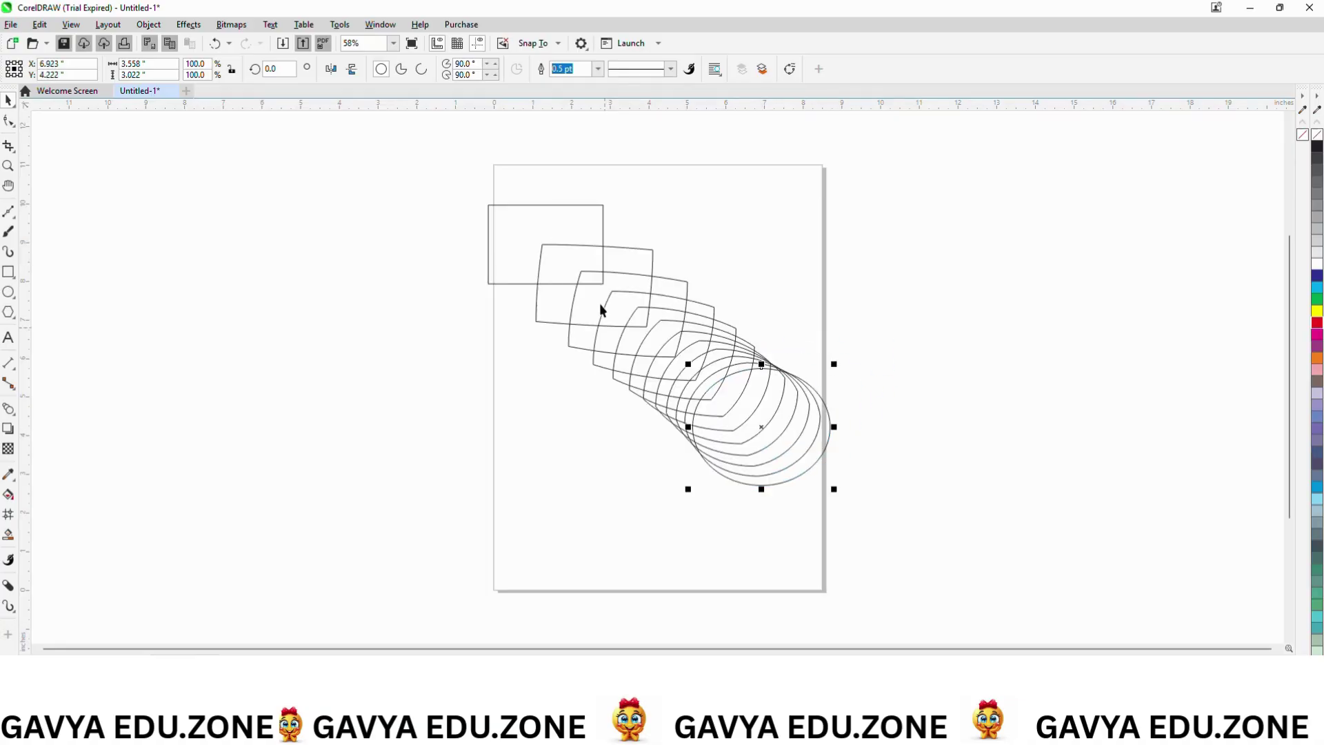
Step: Move the blend's rectangle off the page's left side, then reposition it at about X 1.9 in, Y 9.48 in
{"action": "left_click", "coordinate": [502, 258]}
{"action": "left_click_drag", "start_coordinate": [547, 241], "coordinate": [427, 335]}
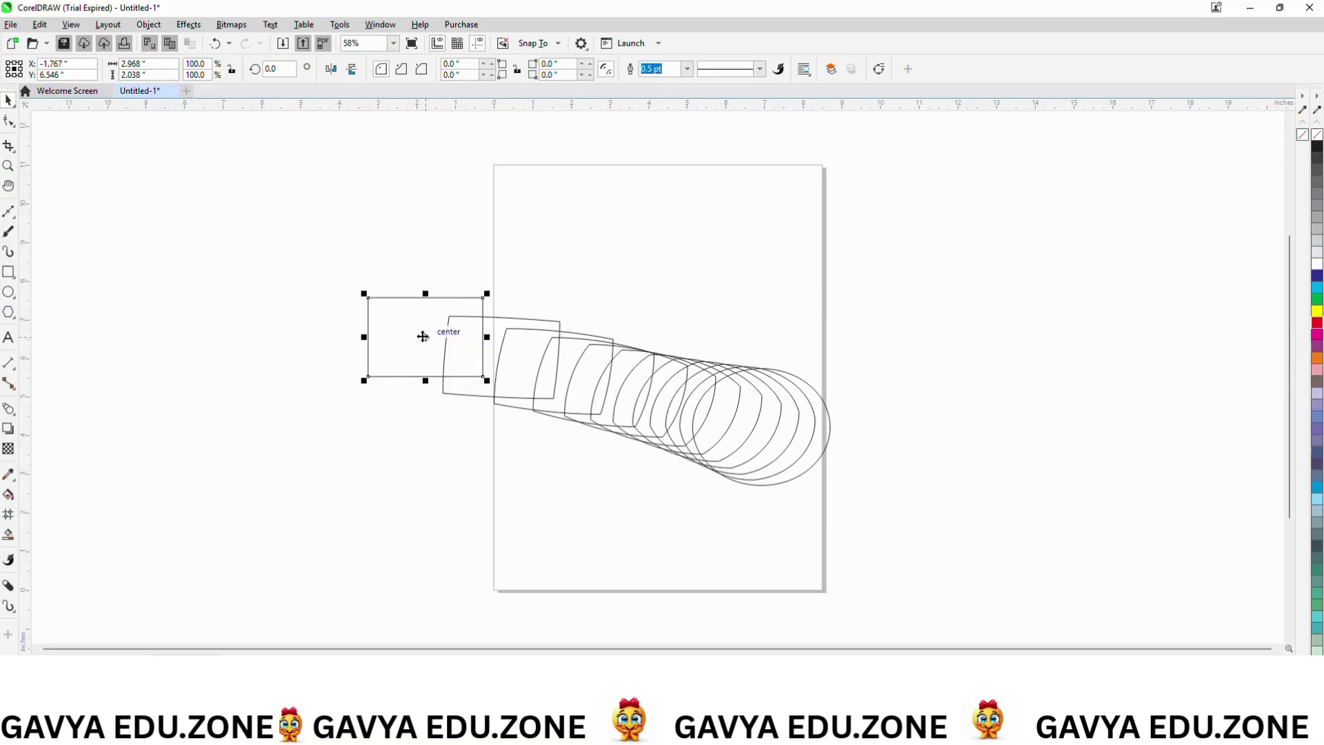
{"action": "left_click", "coordinate": [572, 233]}
{"action": "key", "text": "ctrl+z"}
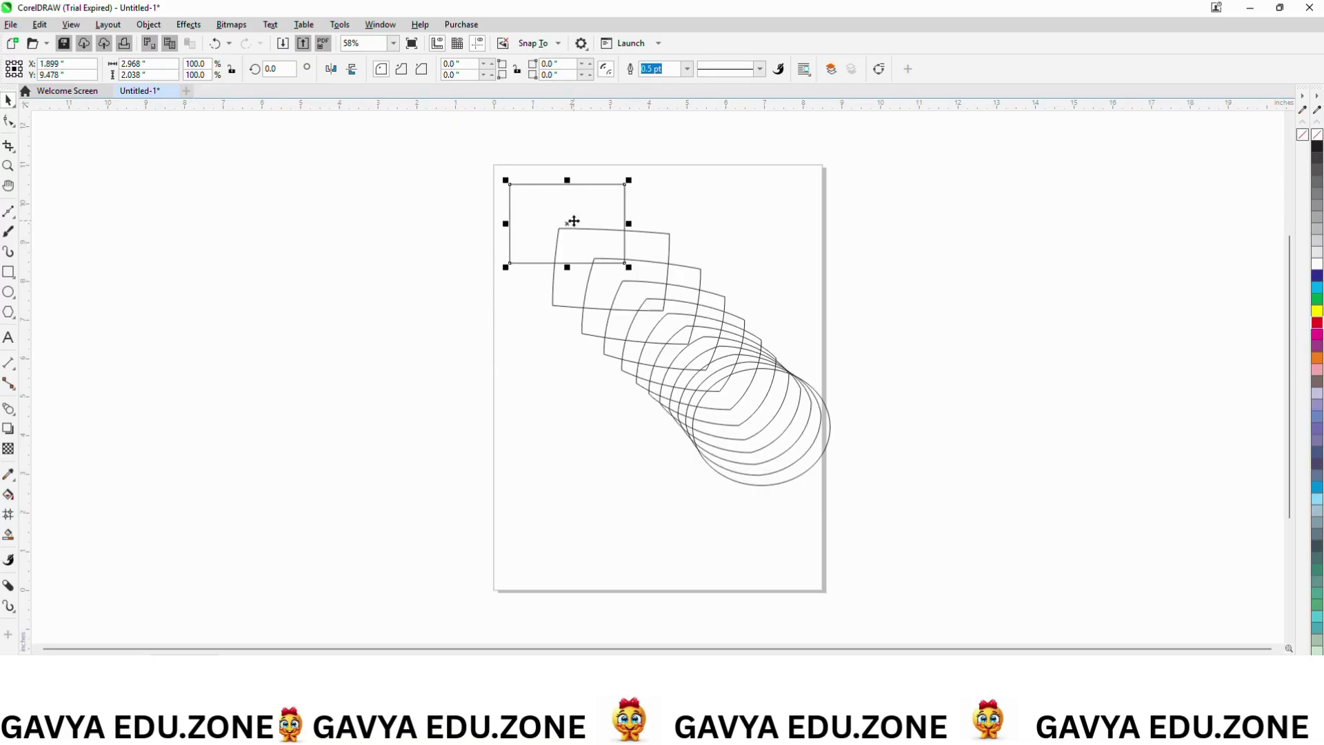
{"action": "left_click", "coordinate": [9, 408]}
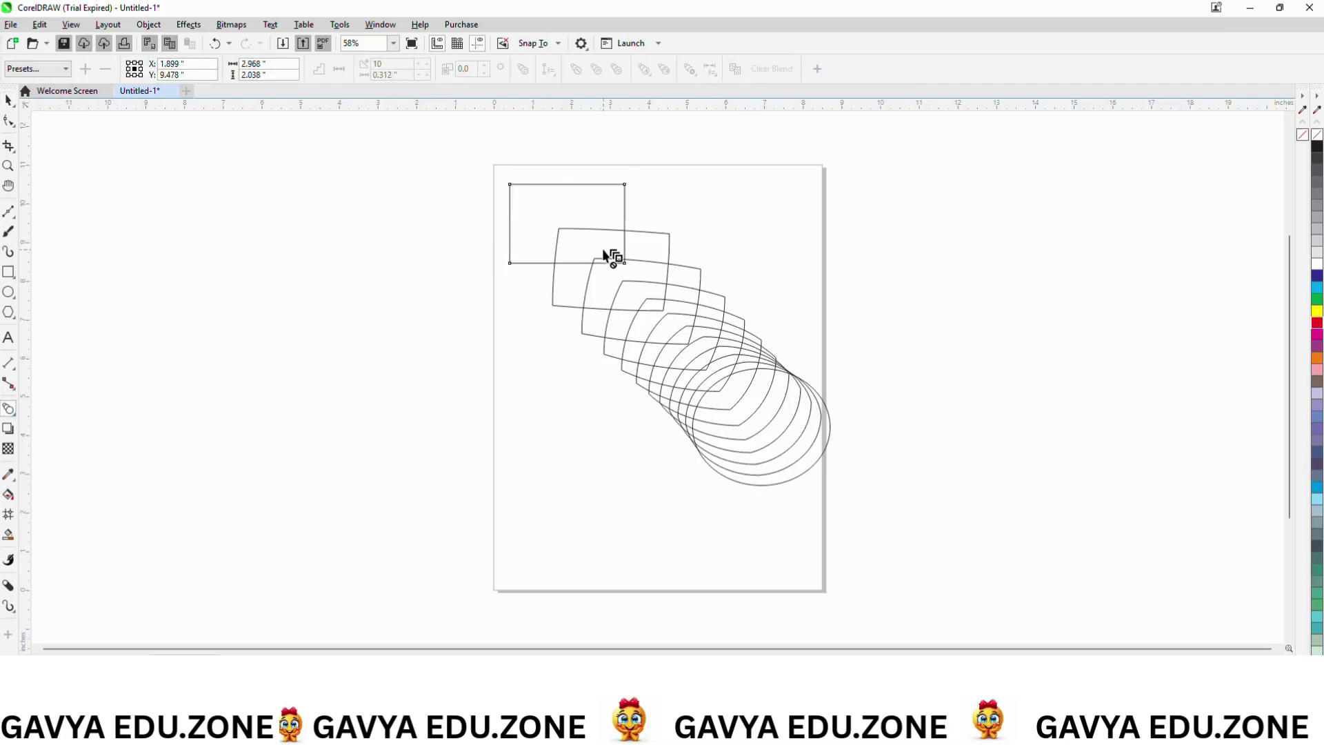
{"action": "left_click", "coordinate": [728, 379]}
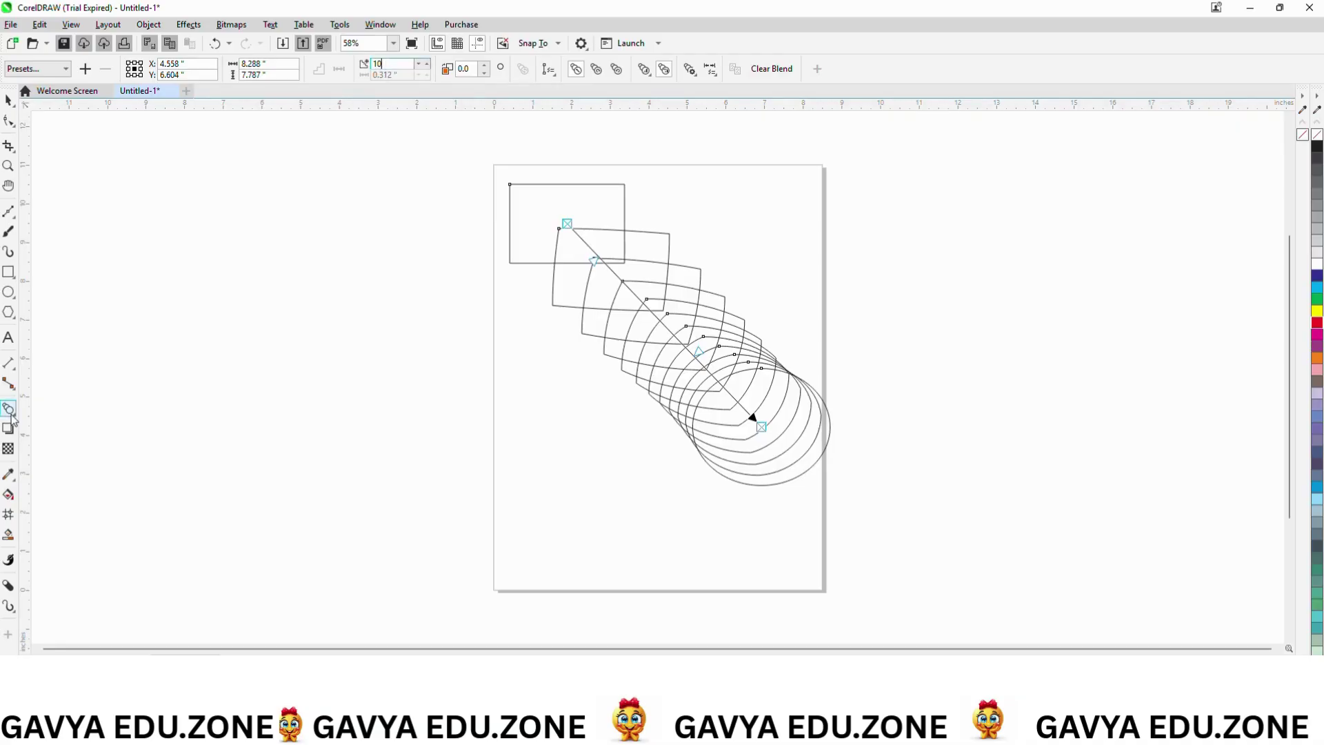
Step: Draw a rectangle about 2.81 by 1.61 in outside the page's left side and an ellipse about 2.18 by 1.91 in to its lower right
{"action": "left_click", "coordinate": [9, 272]}
{"action": "left_click_drag", "start_coordinate": [80, 208], "coordinate": [189, 270]}
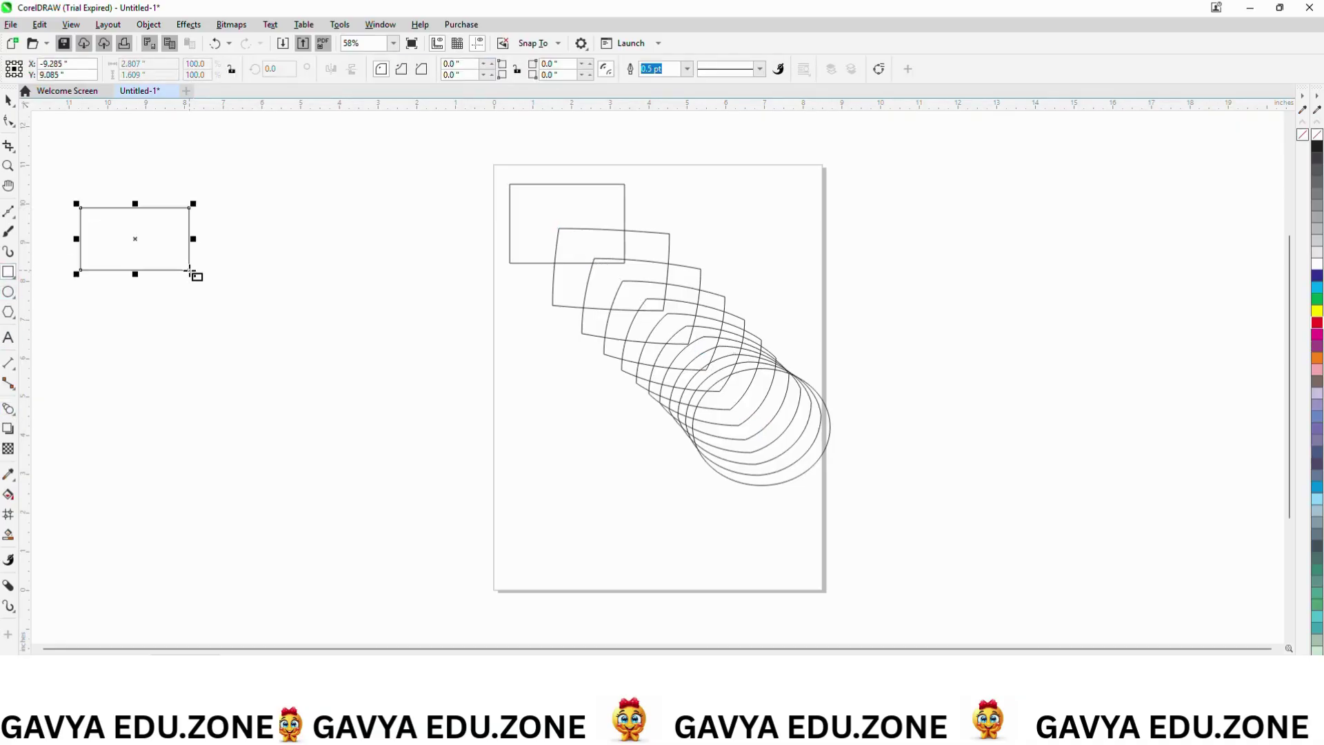
{"action": "left_click", "coordinate": [8, 292]}
{"action": "left_click_drag", "start_coordinate": [253, 338], "coordinate": [344, 420]}
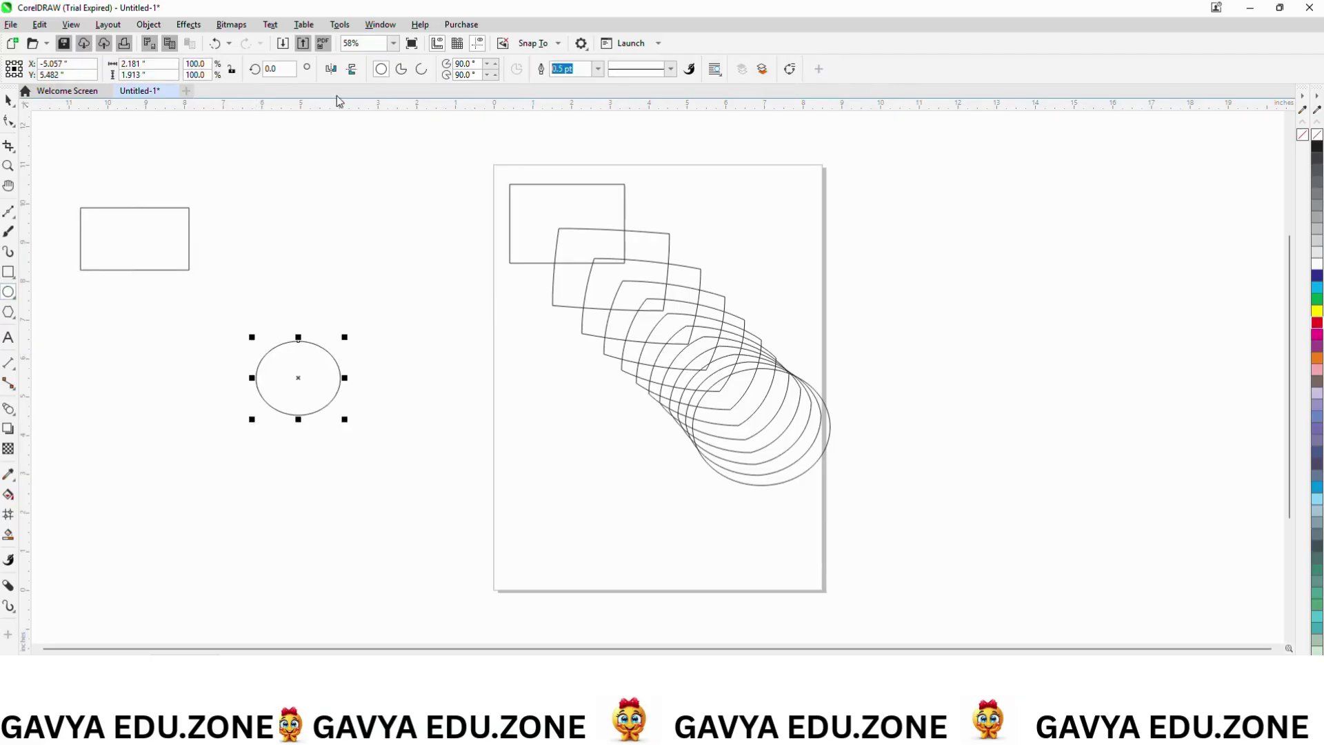
Step: Blend the new rectangle outside the page into the new ellipse with 10 steps using the Blend tool
{"action": "left_click", "coordinate": [8, 408]}
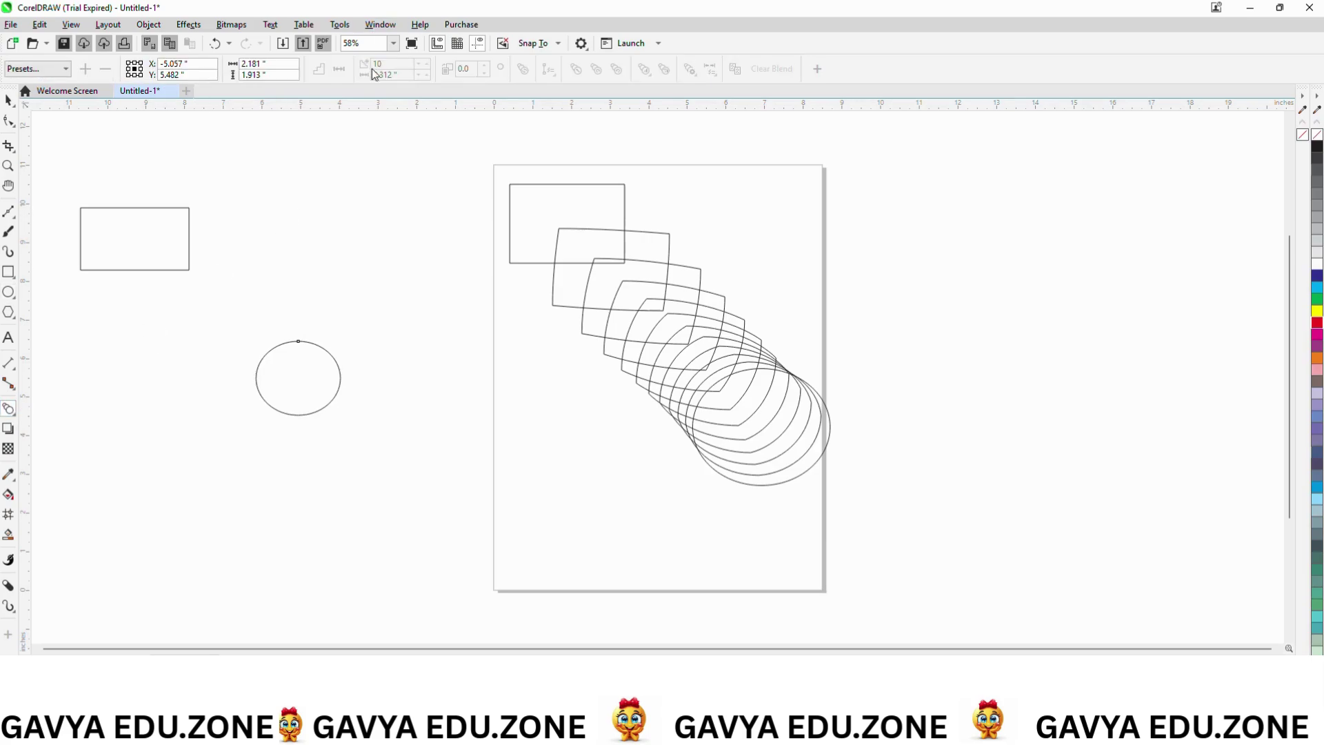
{"action": "left_click", "coordinate": [10, 410]}
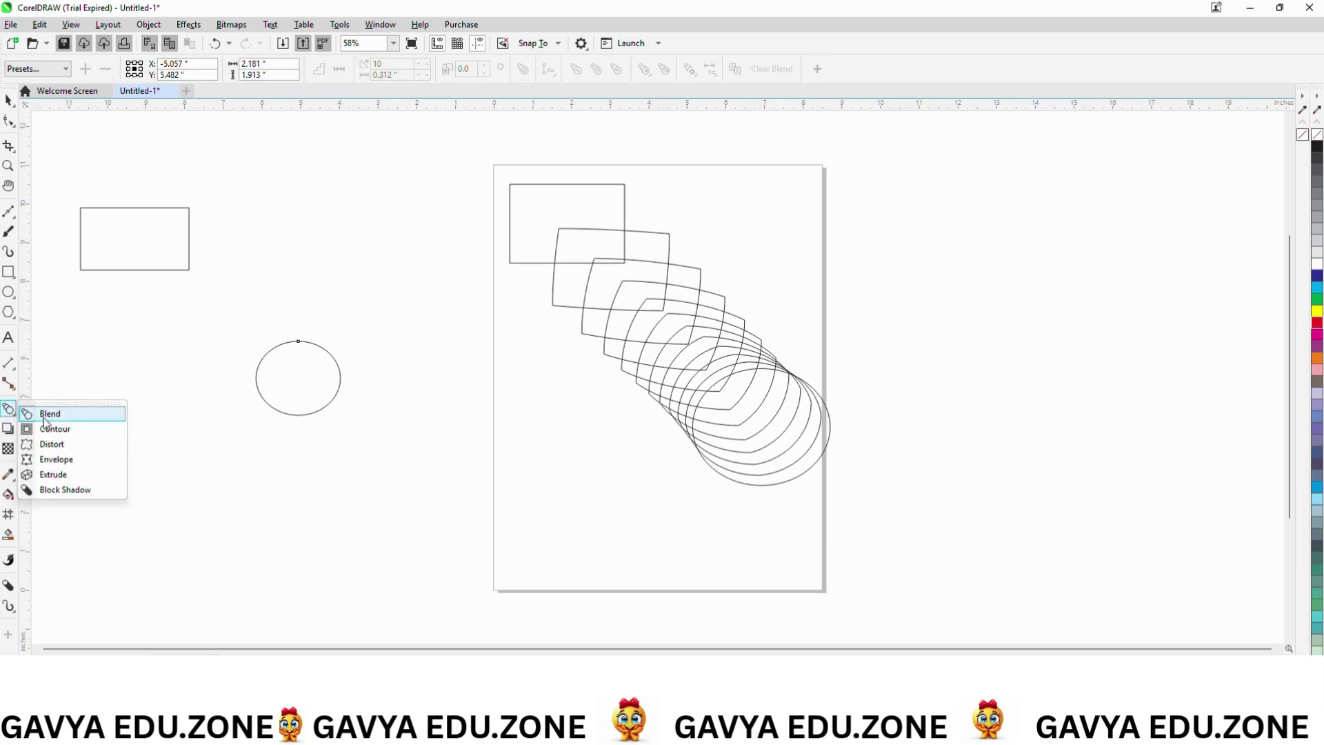
{"action": "left_click", "coordinate": [42, 413]}
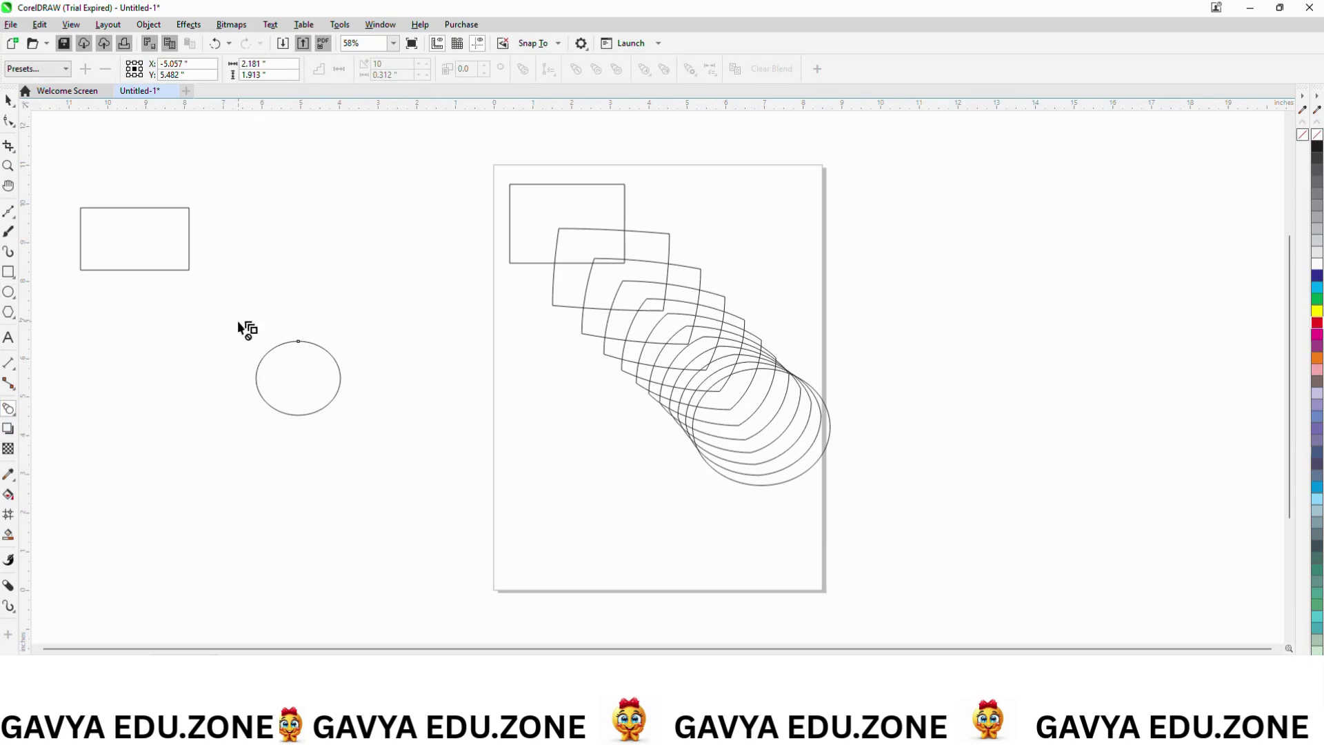
{"action": "left_click", "coordinate": [186, 255]}
{"action": "left_click_drag", "start_coordinate": [135, 239], "coordinate": [296, 374]}
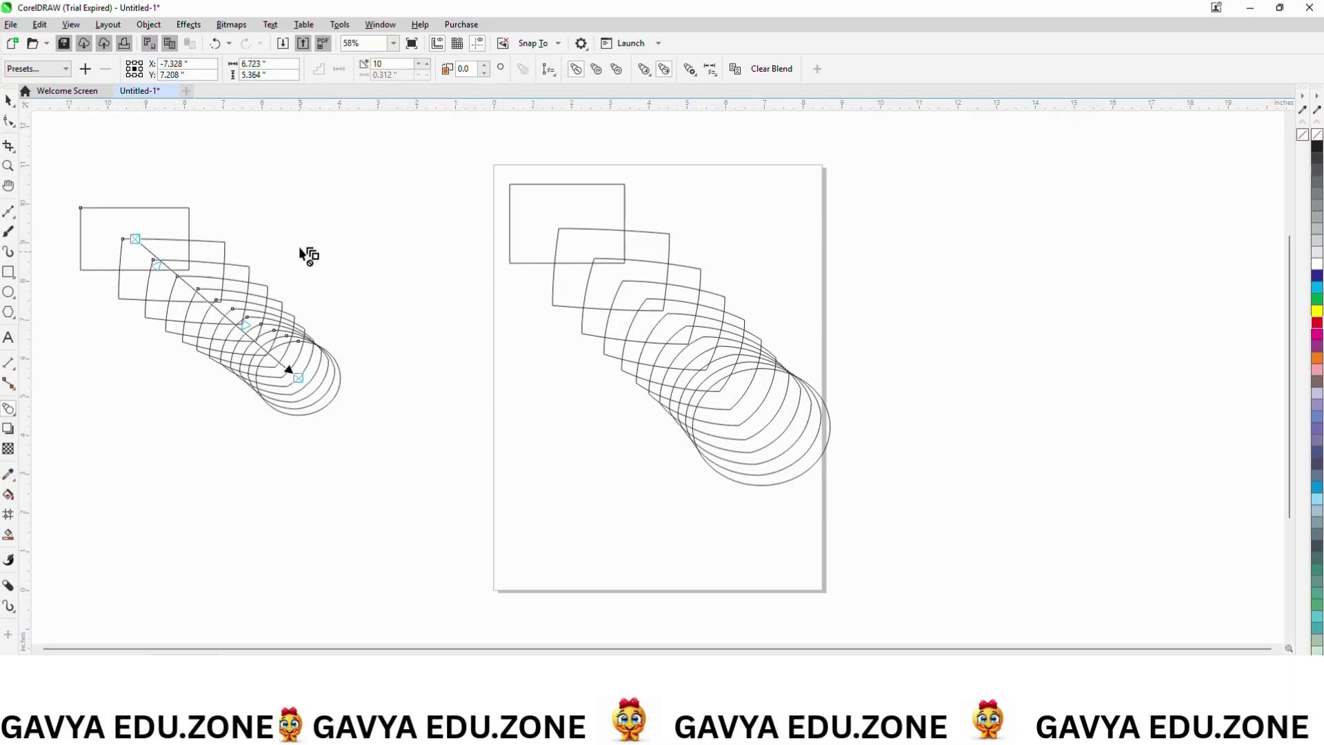
Step: Set the number of steps in the new blend to 20
{"action": "double_click", "coordinate": [385, 65]}
{"action": "key", "text": "BackSpace"}
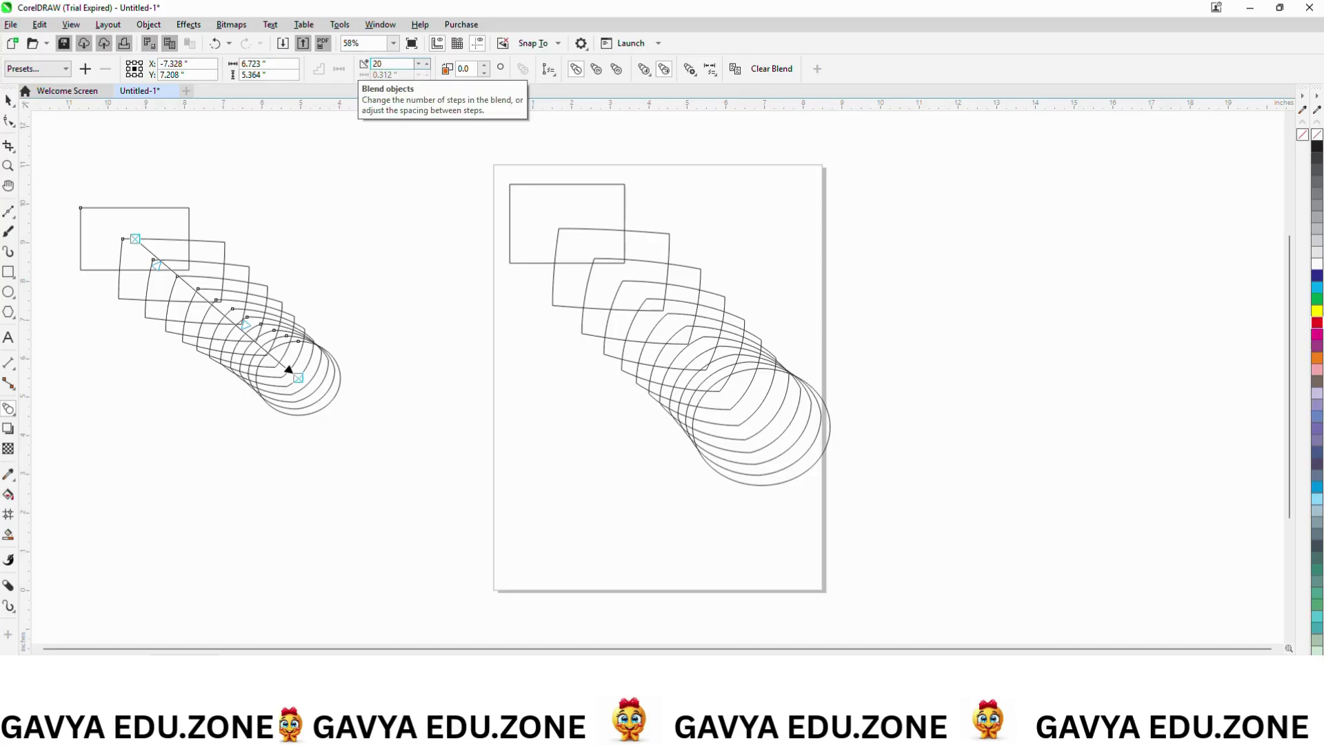
{"action": "key", "text": "Return"}
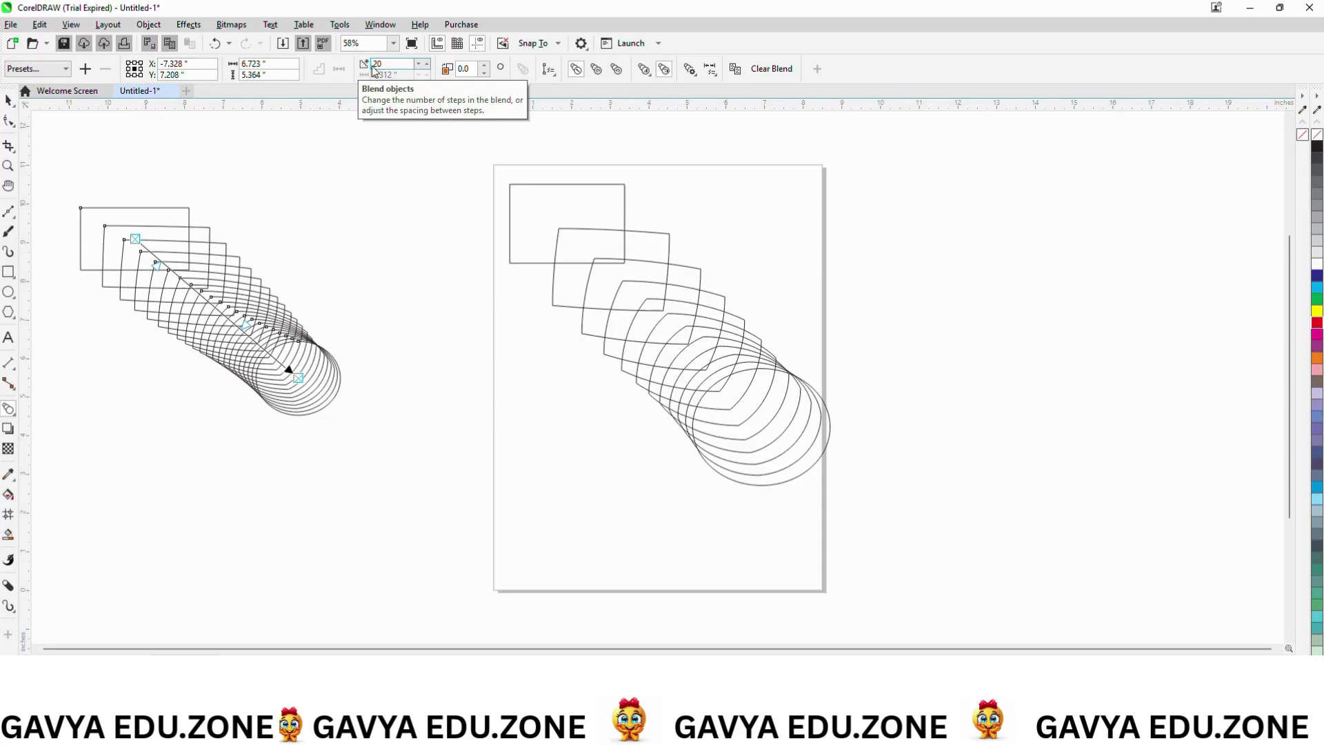
Step: Try the Straight 8 Step preset and the Rotation 90 Degree preset on the new blend
{"action": "left_click", "coordinate": [66, 69]}
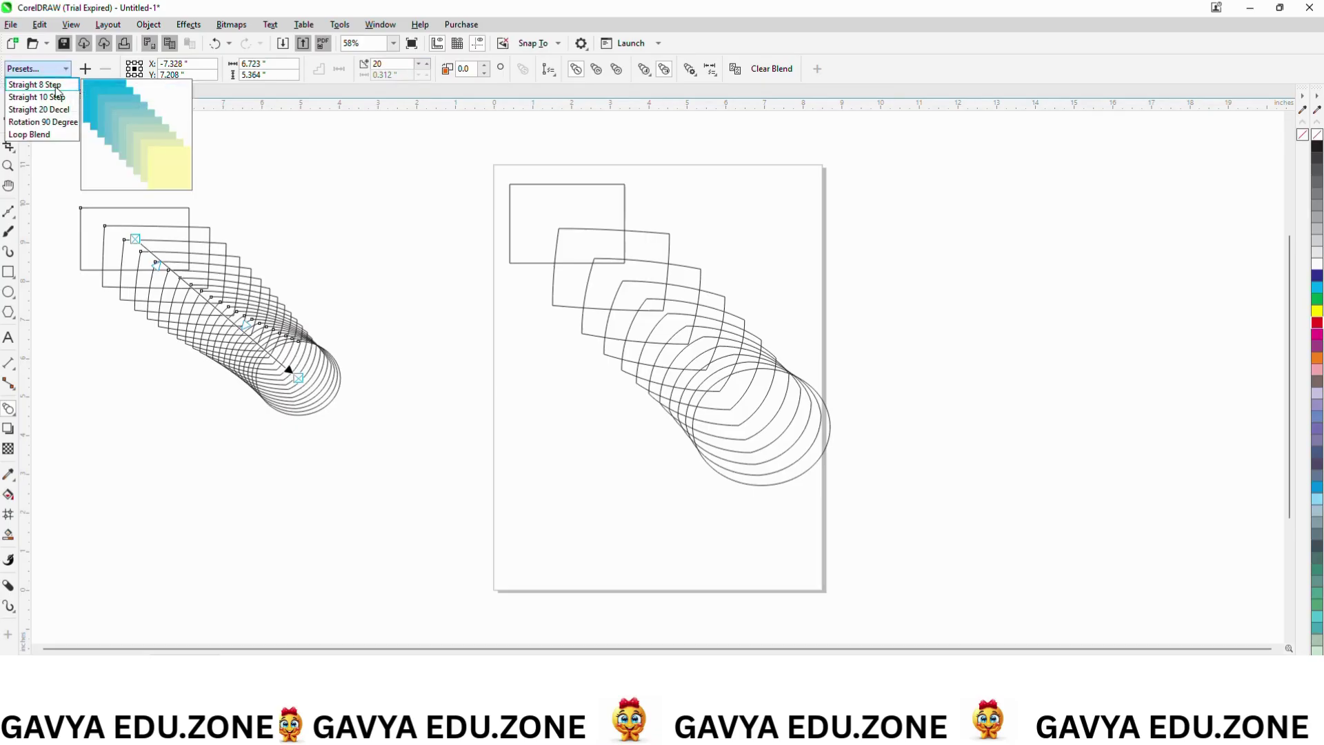
{"action": "left_click", "coordinate": [56, 85]}
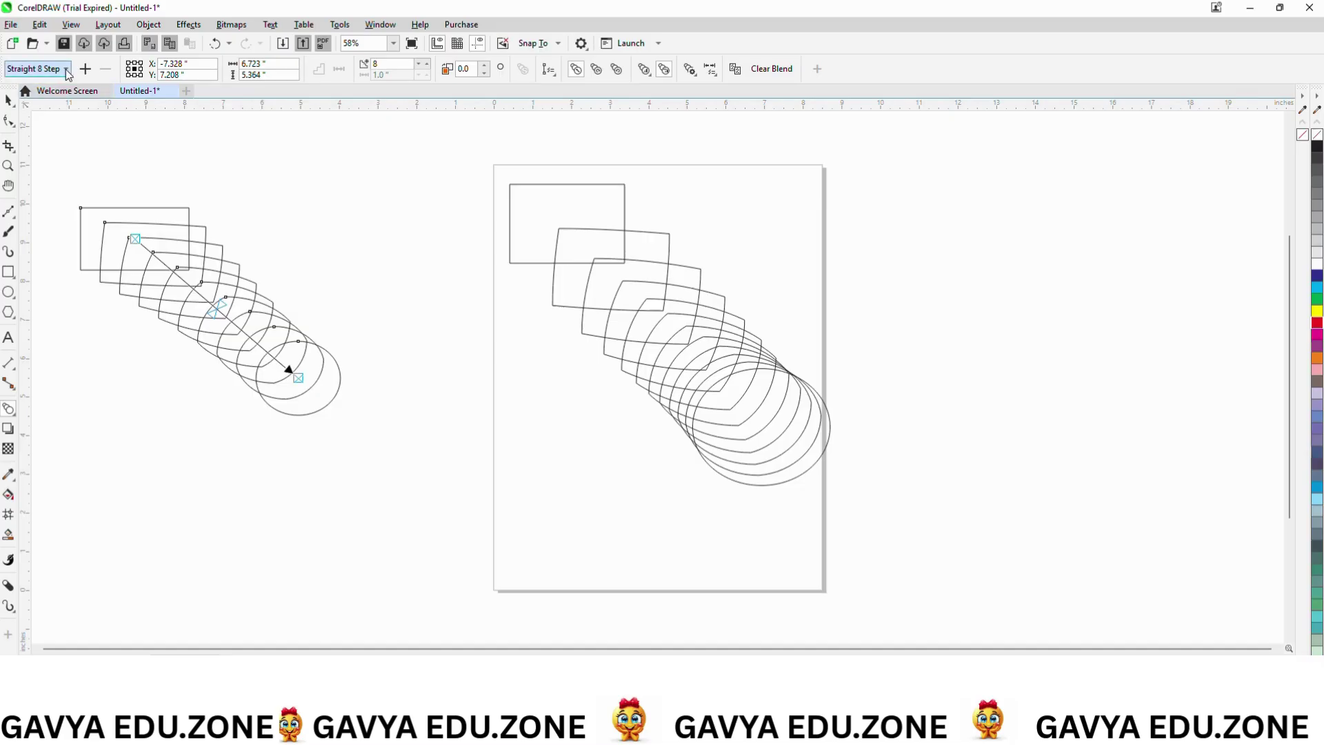
{"action": "left_click", "coordinate": [65, 68]}
{"action": "left_click", "coordinate": [61, 123]}
Step: Apply the Straight 20 Decel preset to the blend outside the page
{"action": "left_click", "coordinate": [66, 68]}
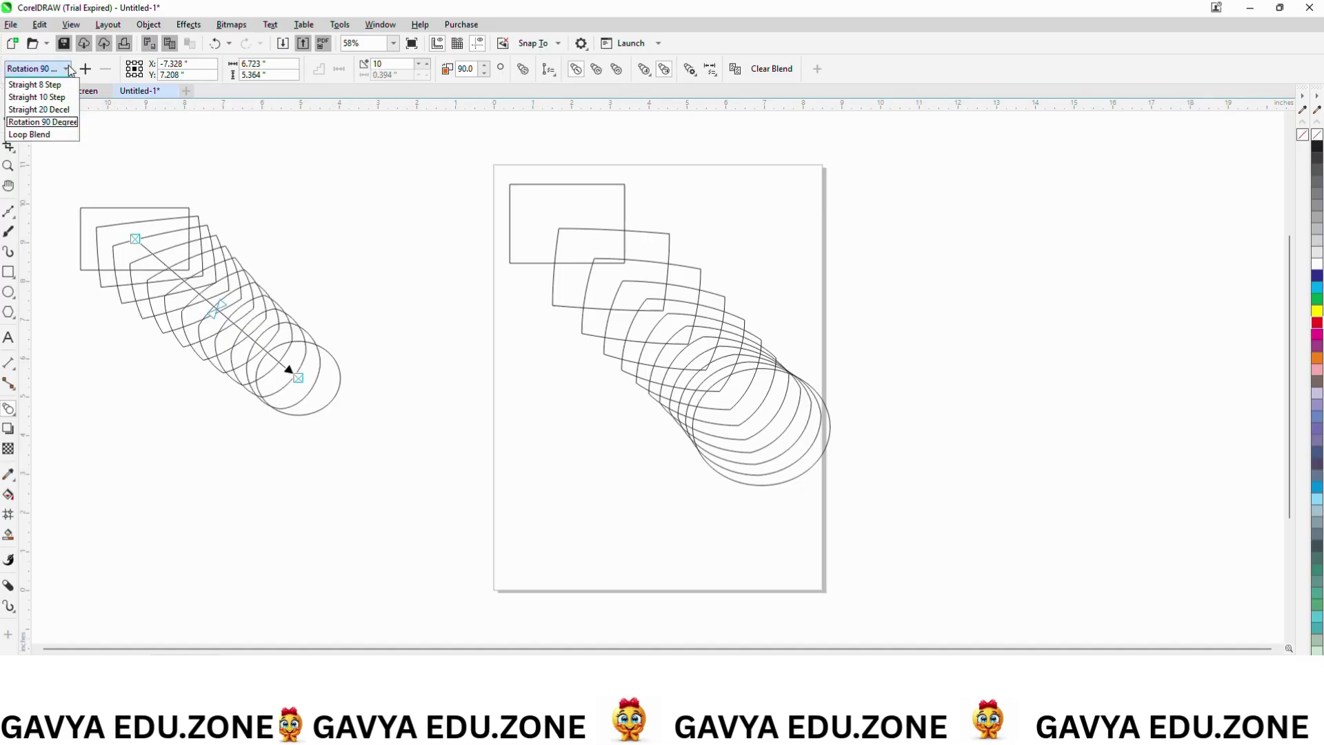
{"action": "left_click", "coordinate": [58, 111]}
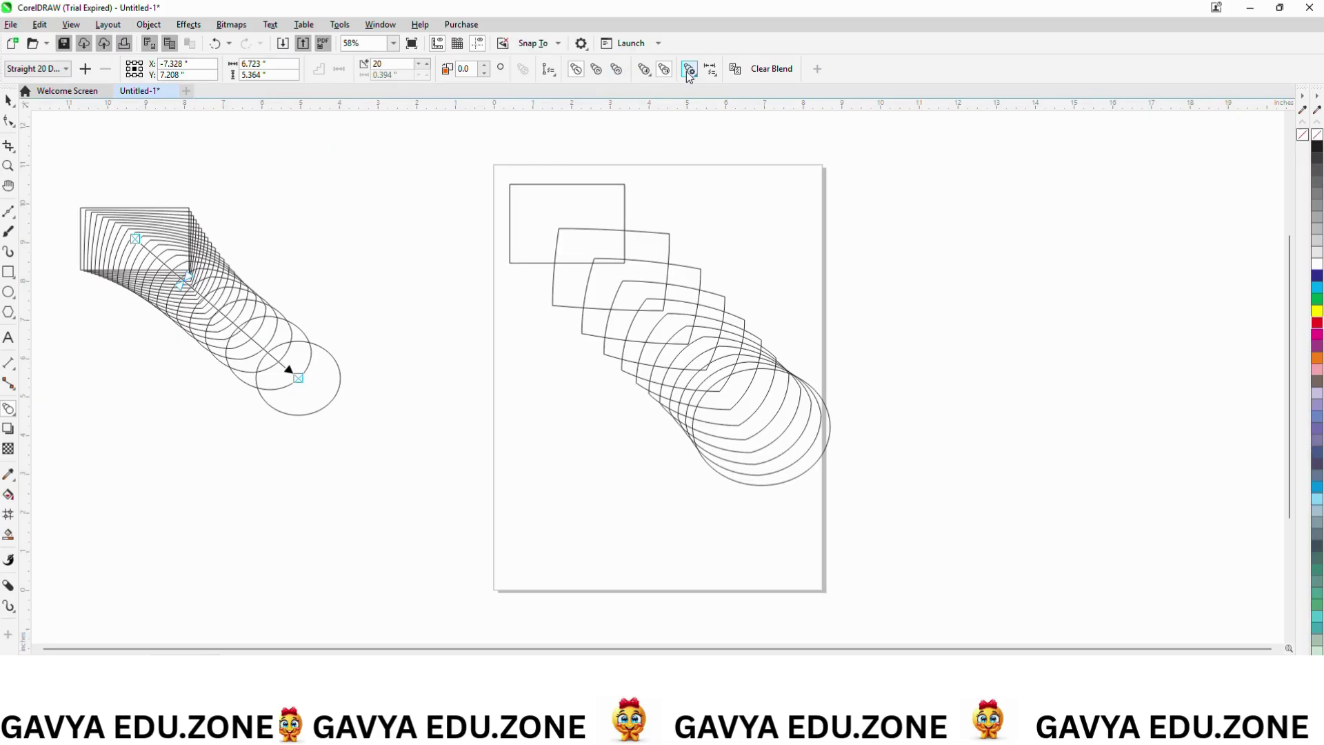
{"action": "left_click", "coordinate": [667, 70]}
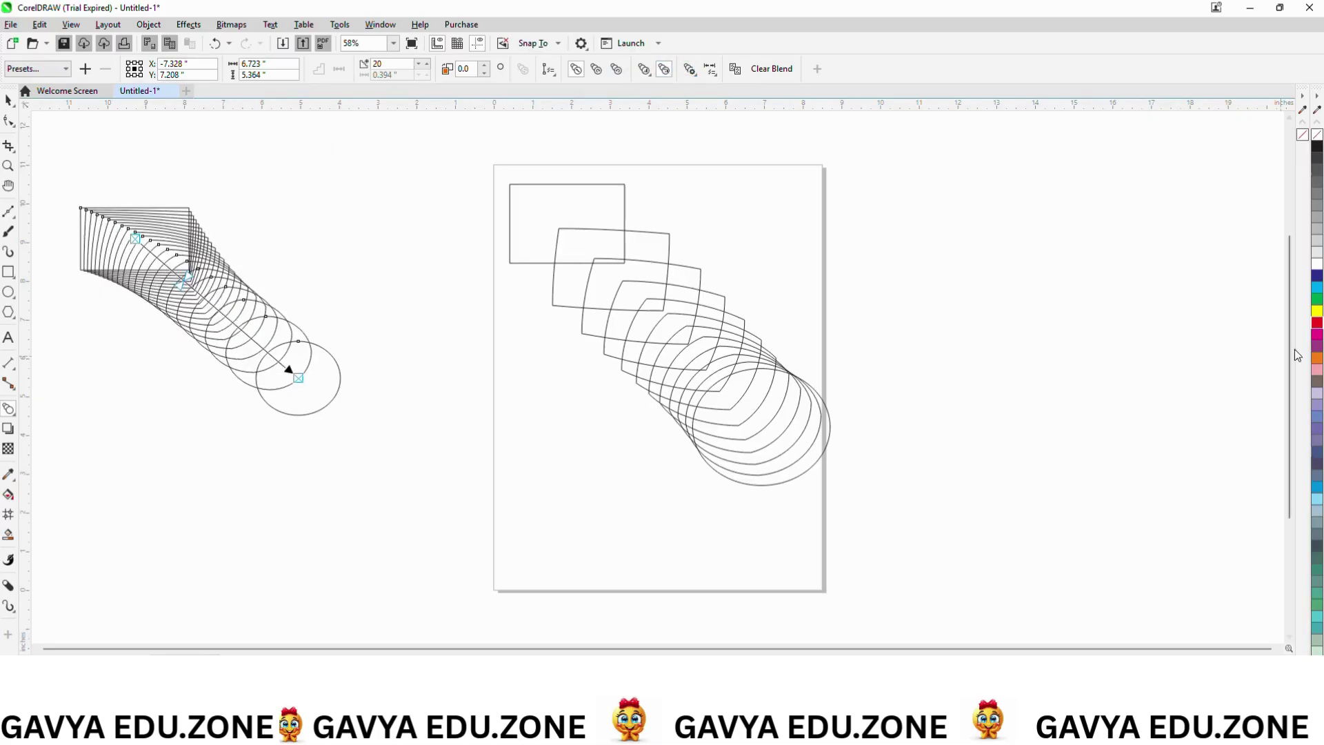
Step: Fill the blend red and give it an interactive gradient running from red at the rectangle to dark blue near the ellipse
{"action": "left_click", "coordinate": [1317, 322]}
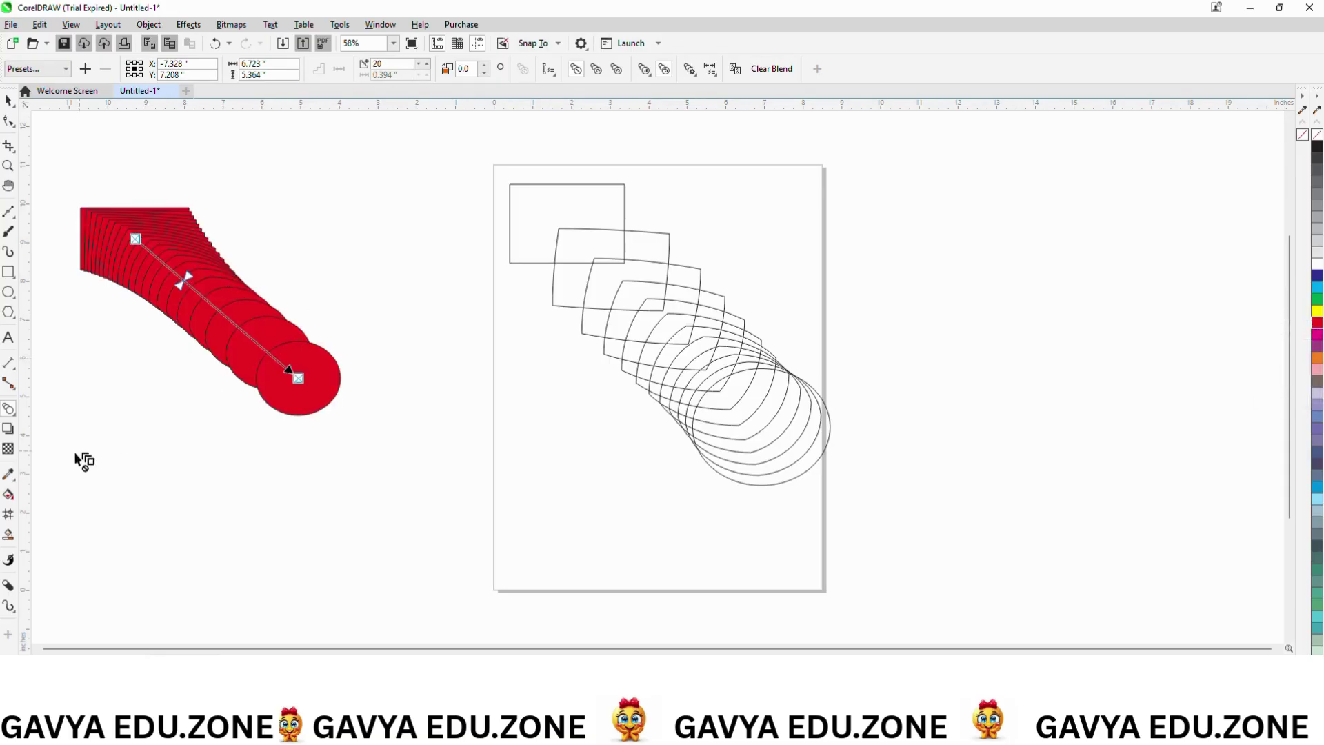
{"action": "left_click", "coordinate": [9, 494]}
{"action": "left_click_drag", "start_coordinate": [122, 241], "coordinate": [281, 344]}
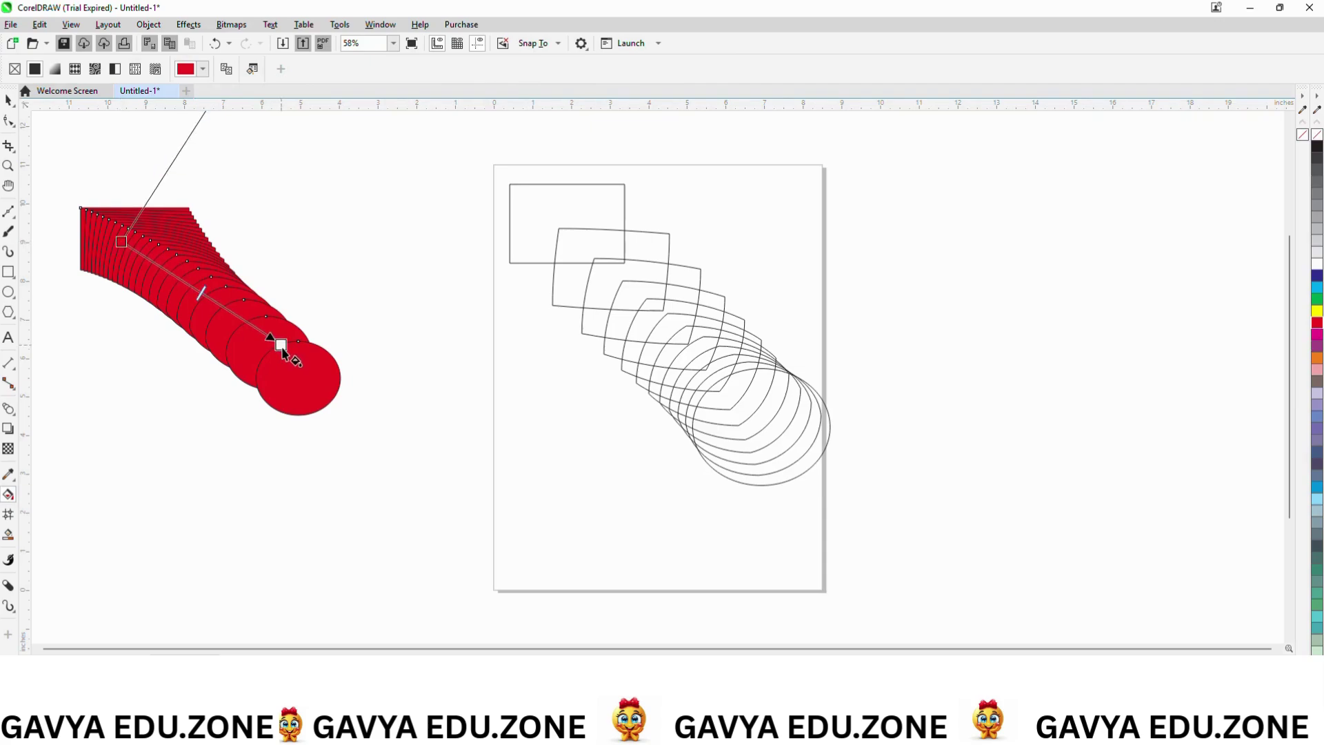
{"action": "left_click", "coordinate": [1317, 275]}
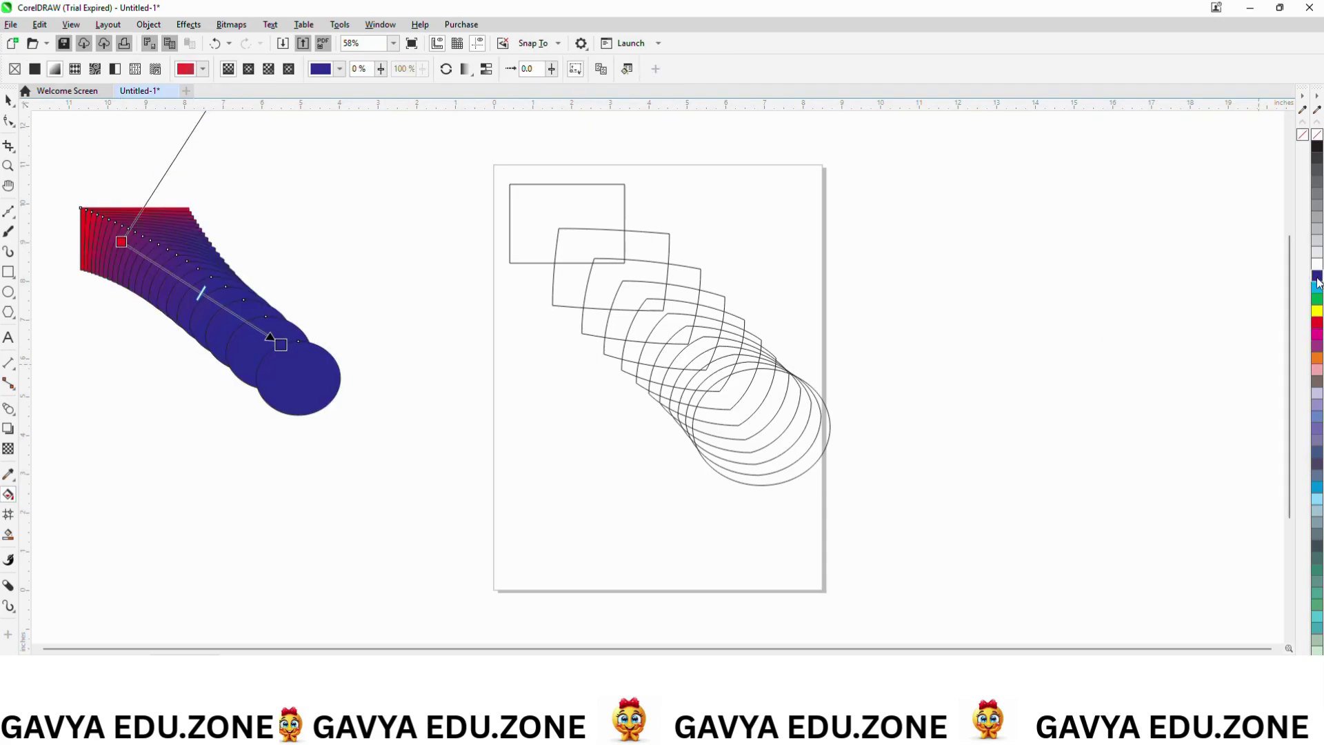
Step: Check the blend's acceleration and start/end options, and use Show Start to select its starting rectangle
{"action": "left_click", "coordinate": [8, 408]}
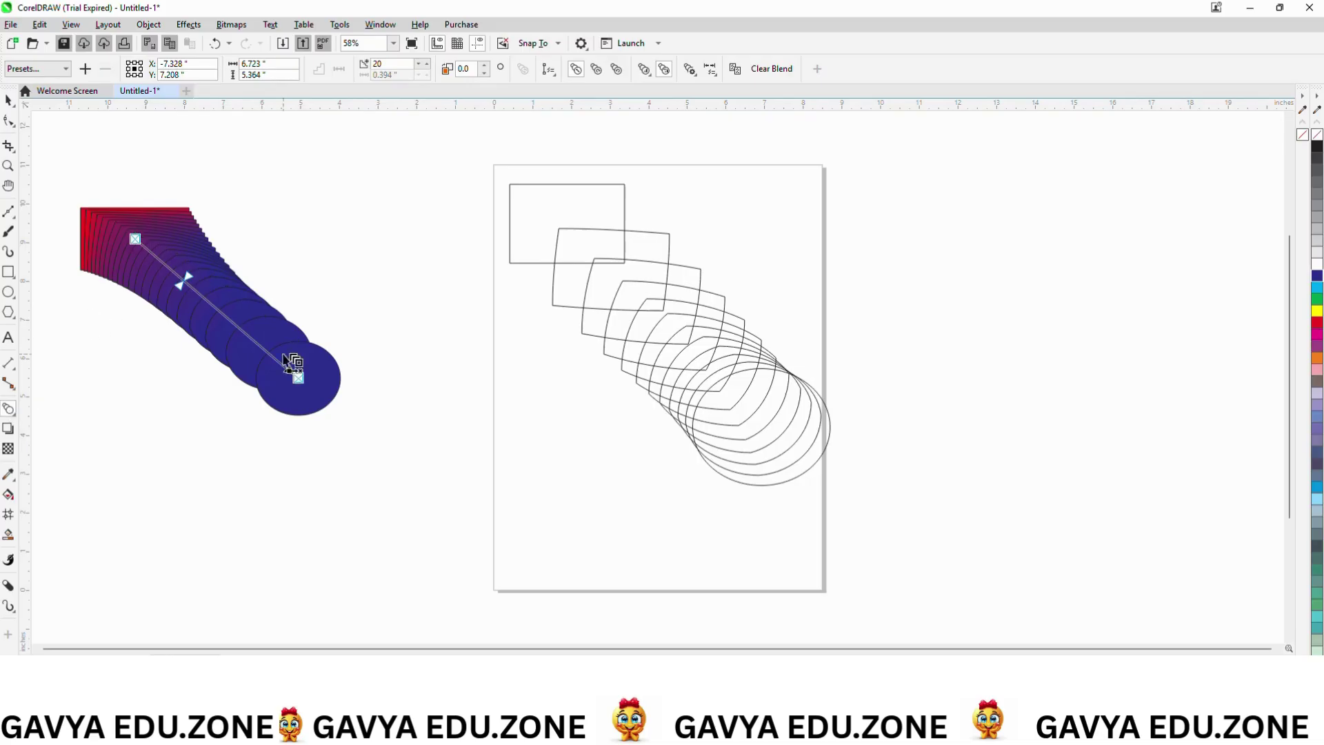
{"action": "left_click", "coordinate": [668, 72]}
{"action": "left_click", "coordinate": [669, 72]}
{"action": "left_click", "coordinate": [691, 70]}
{"action": "left_click", "coordinate": [710, 70]}
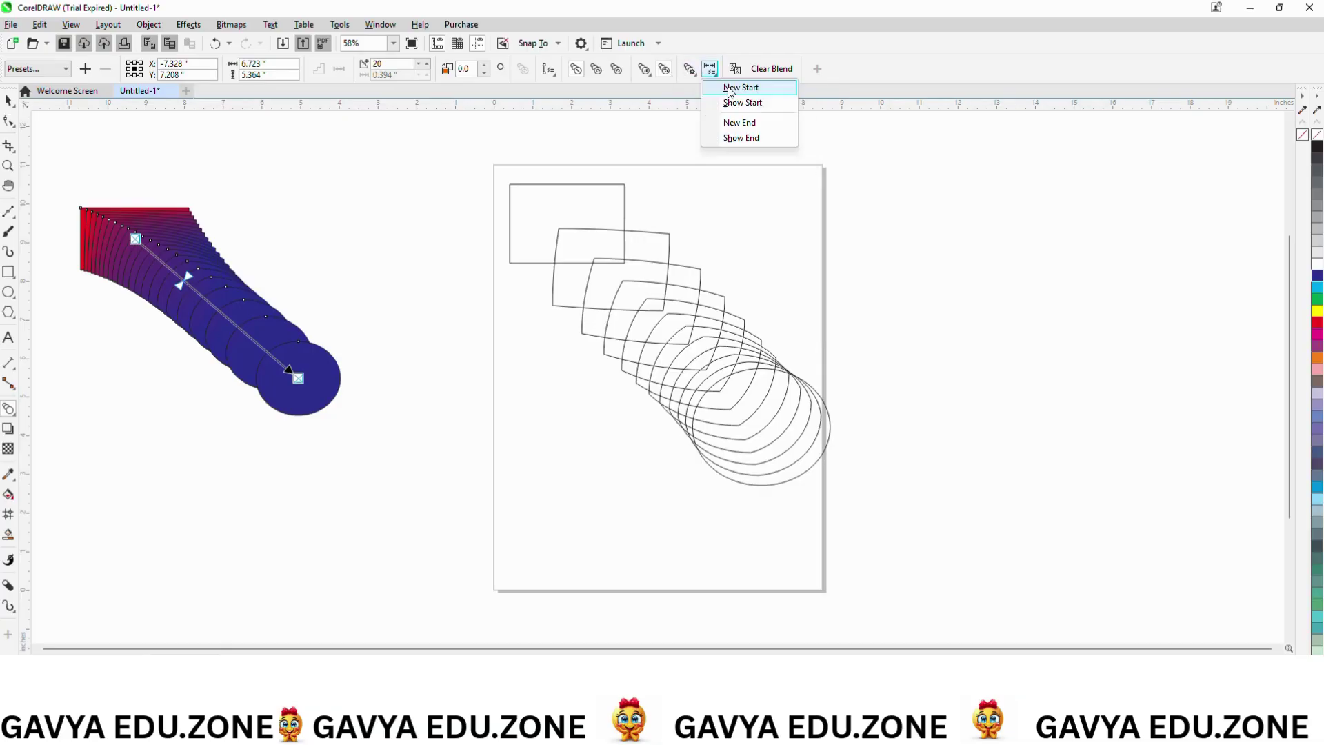
{"action": "left_click", "coordinate": [743, 102]}
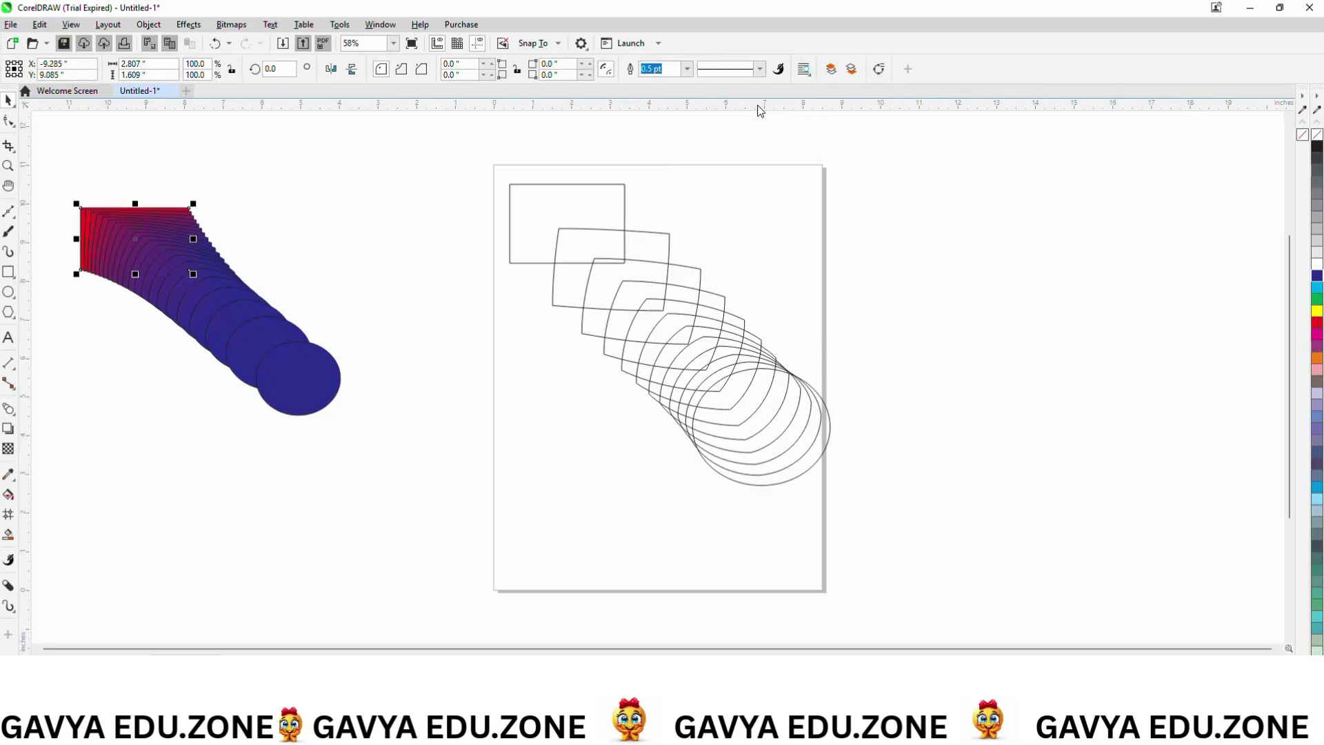
{"action": "left_click", "coordinate": [662, 70]}
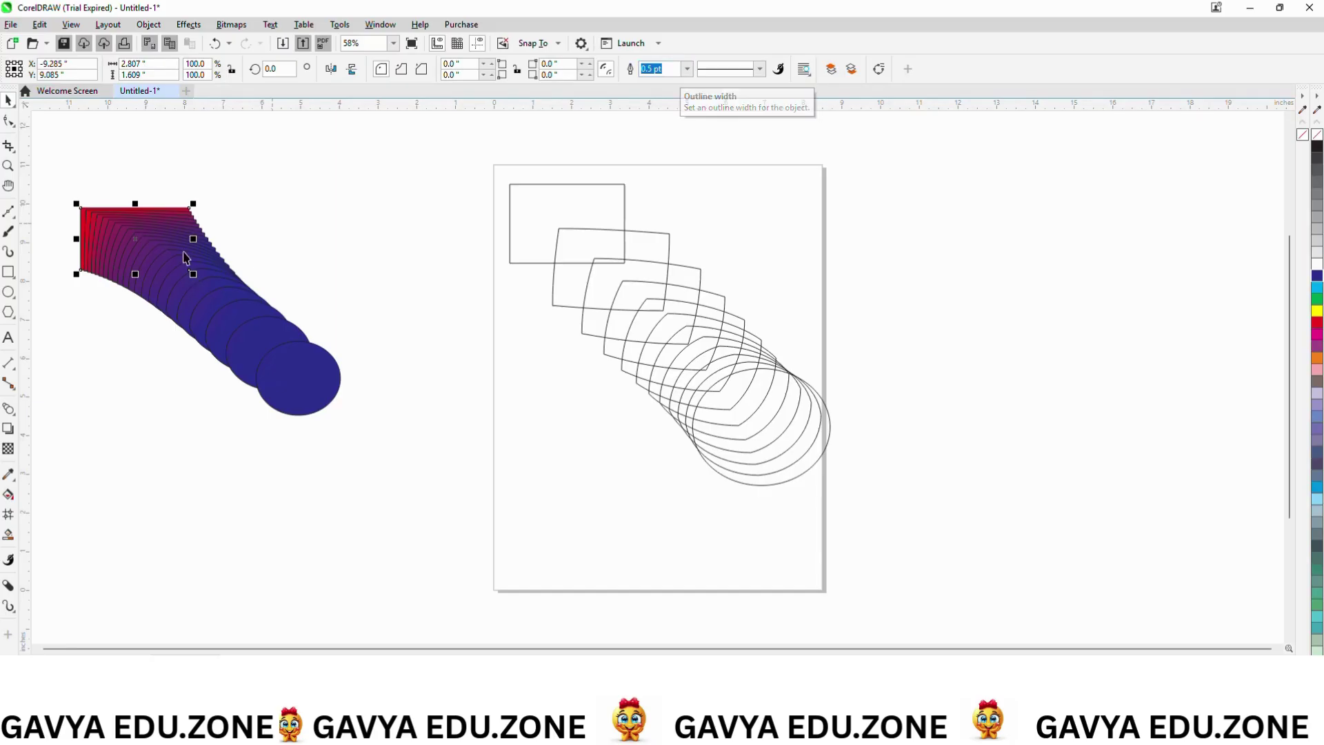
Step: Reselect the gradient blend with the Blend tool and show its start object again
{"action": "left_click", "coordinate": [10, 412]}
{"action": "left_click", "coordinate": [154, 257]}
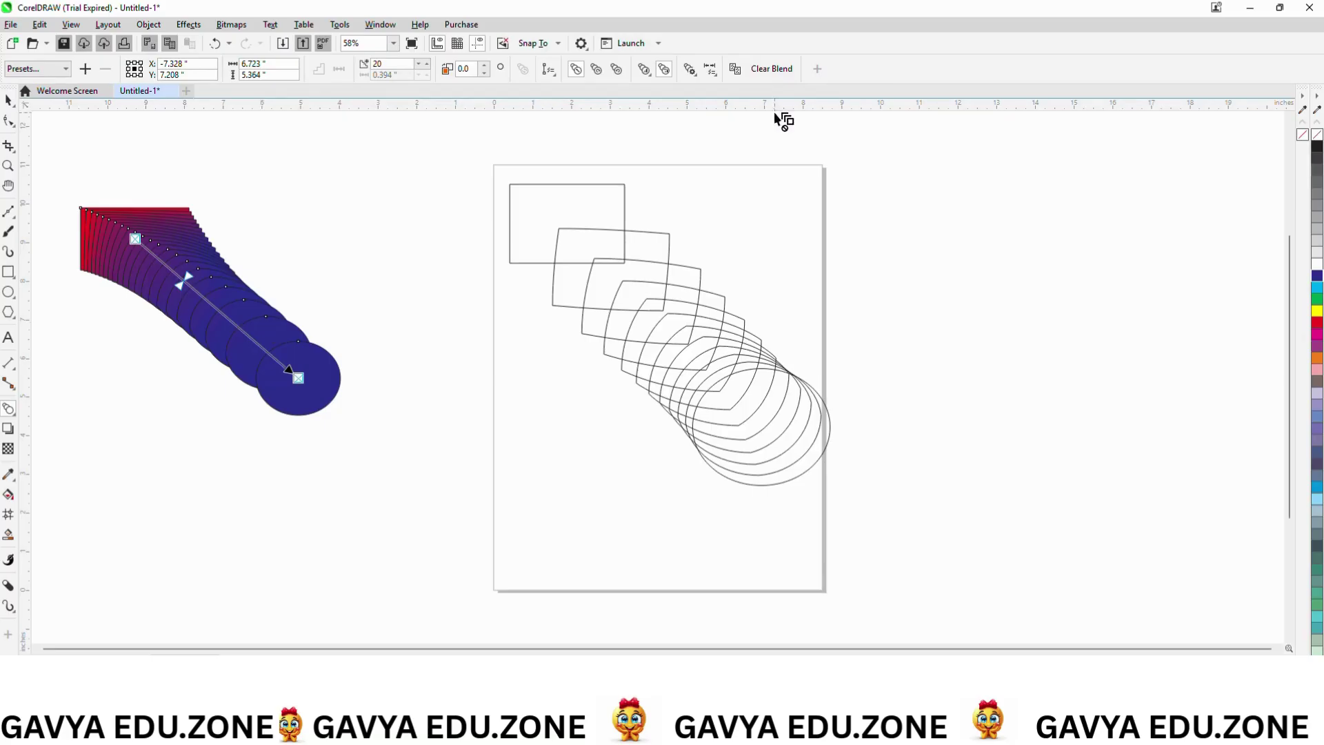
{"action": "left_click", "coordinate": [715, 72]}
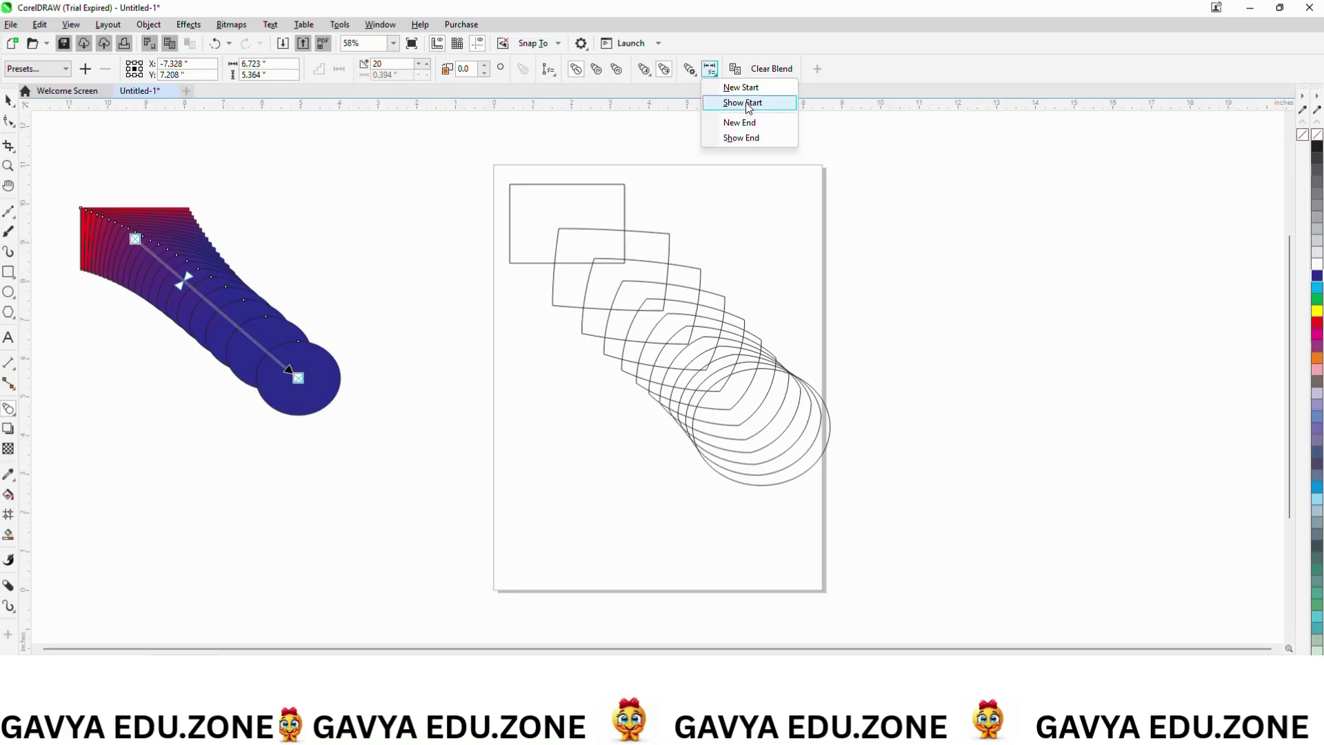
{"action": "left_click", "coordinate": [747, 105]}
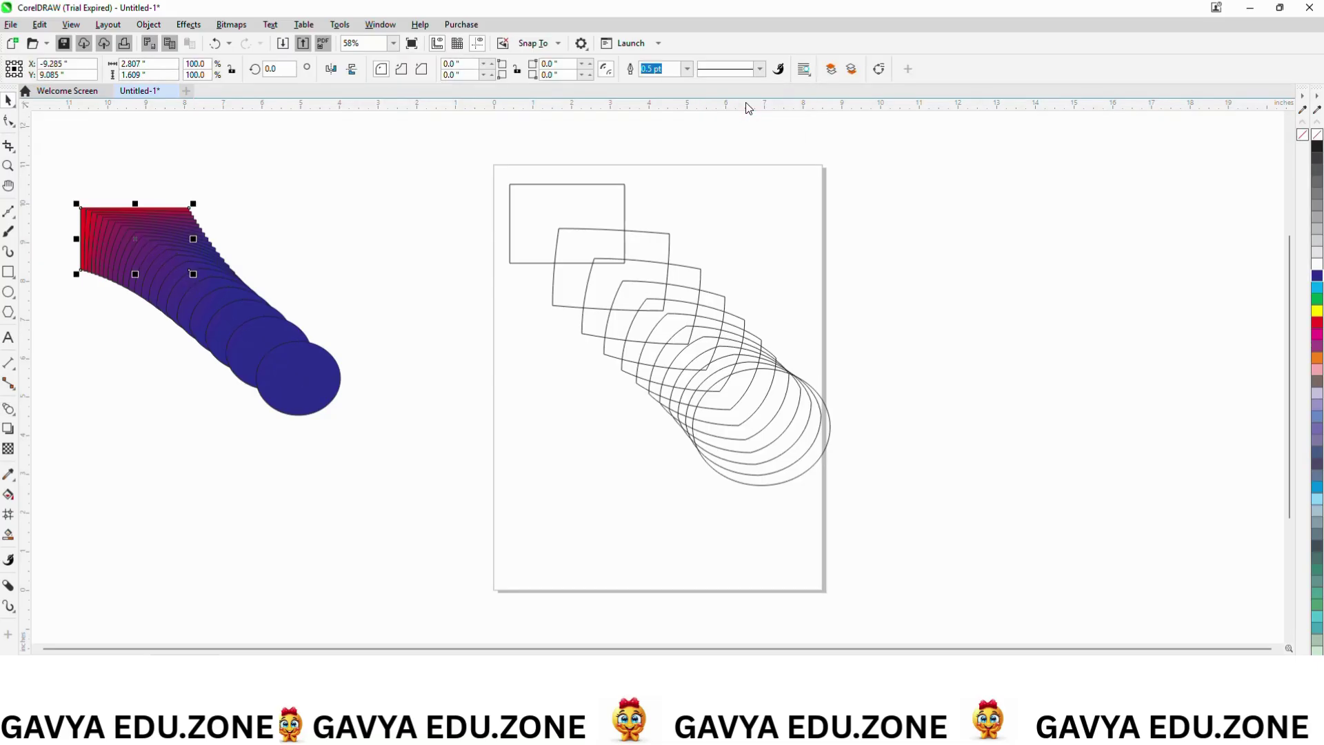
Step: Unlink the gradient blend's object and color acceleration, shift both so the steps bunch toward the ellipse, and link them again
{"action": "left_click", "coordinate": [8, 409]}
{"action": "left_click", "coordinate": [138, 238]}
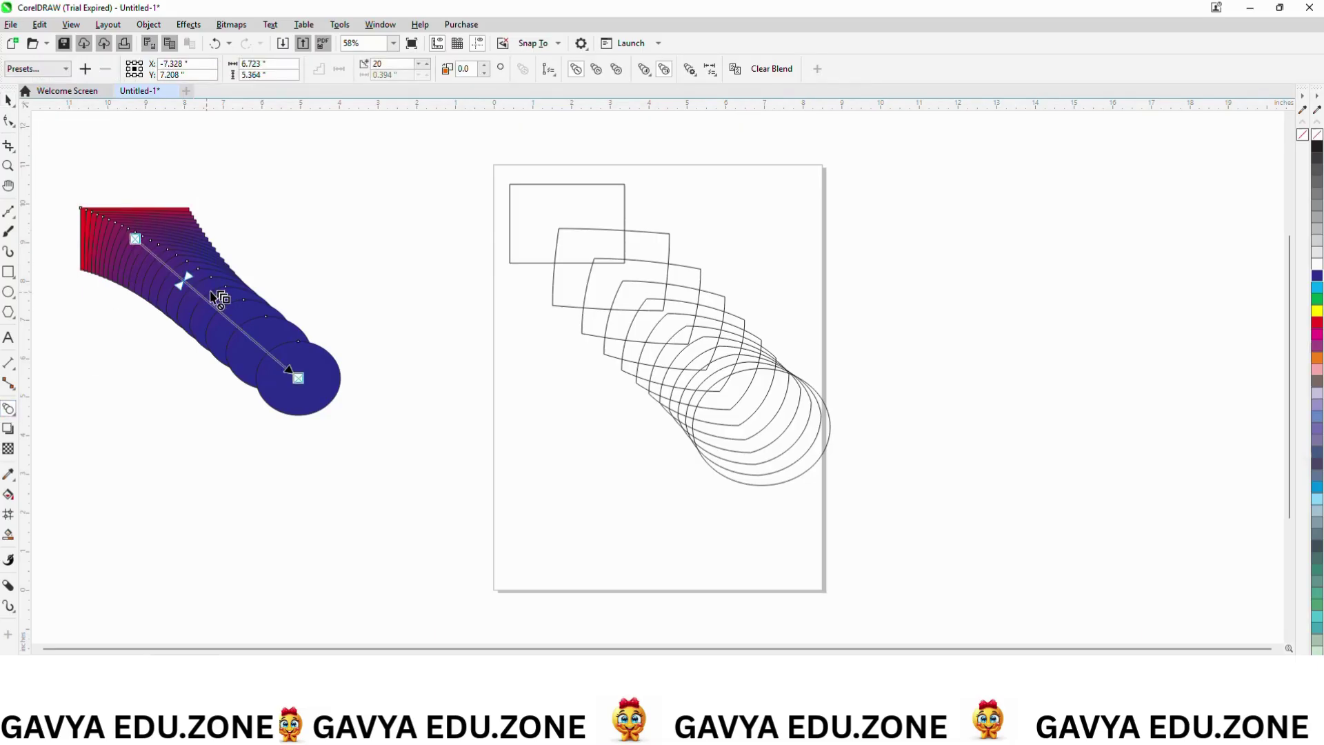
{"action": "left_click", "coordinate": [649, 72]}
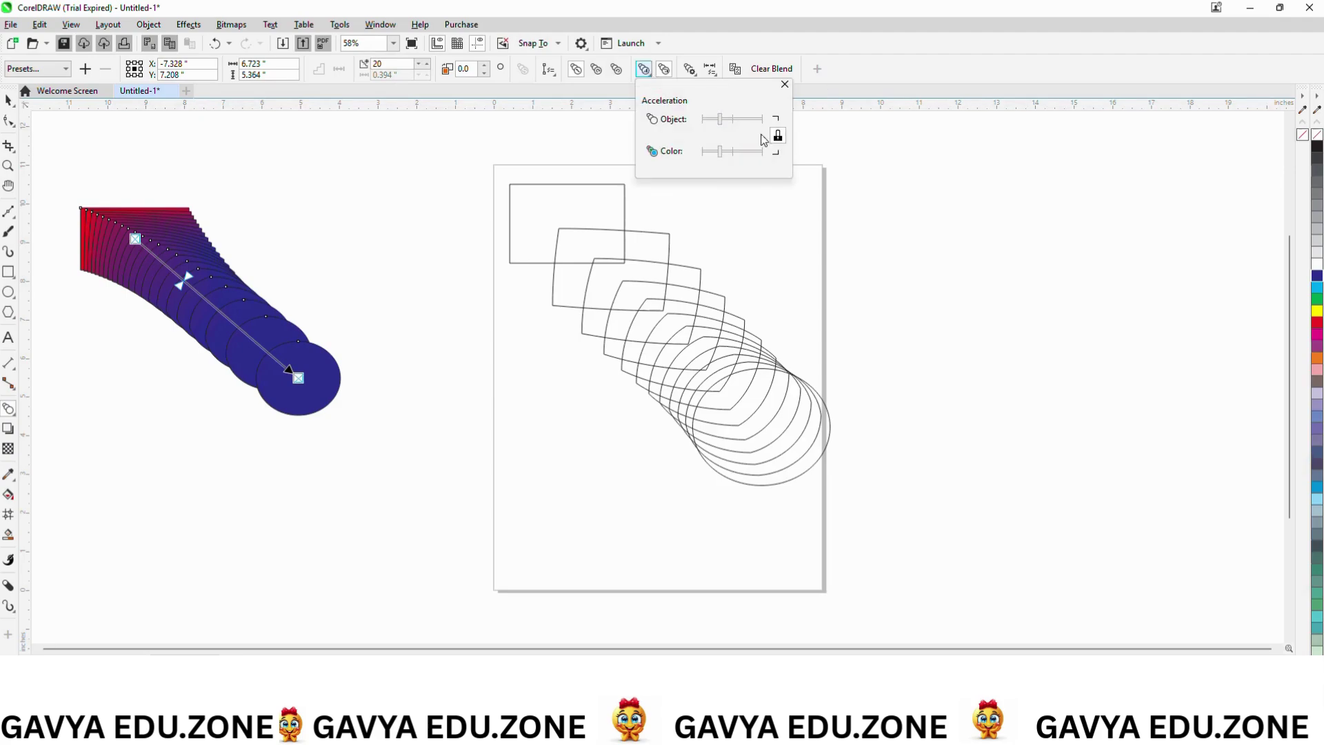
{"action": "left_click", "coordinate": [777, 137]}
{"action": "mouse_move", "coordinate": [720, 119]}
{"action": "left_mouse_down"}
{"action": "mouse_move", "coordinate": [737, 120]}
{"action": "mouse_move", "coordinate": [722, 127]}
{"action": "left_mouse_up"}
{"action": "left_click", "coordinate": [778, 137]}
{"action": "mouse_move", "coordinate": [719, 123]}
{"action": "left_mouse_down"}
{"action": "mouse_move", "coordinate": [738, 127]}
{"action": "mouse_move", "coordinate": [722, 152]}
{"action": "mouse_move", "coordinate": [743, 155]}
{"action": "mouse_move", "coordinate": [710, 158]}
{"action": "mouse_move", "coordinate": [735, 153]}
{"action": "left_mouse_up"}
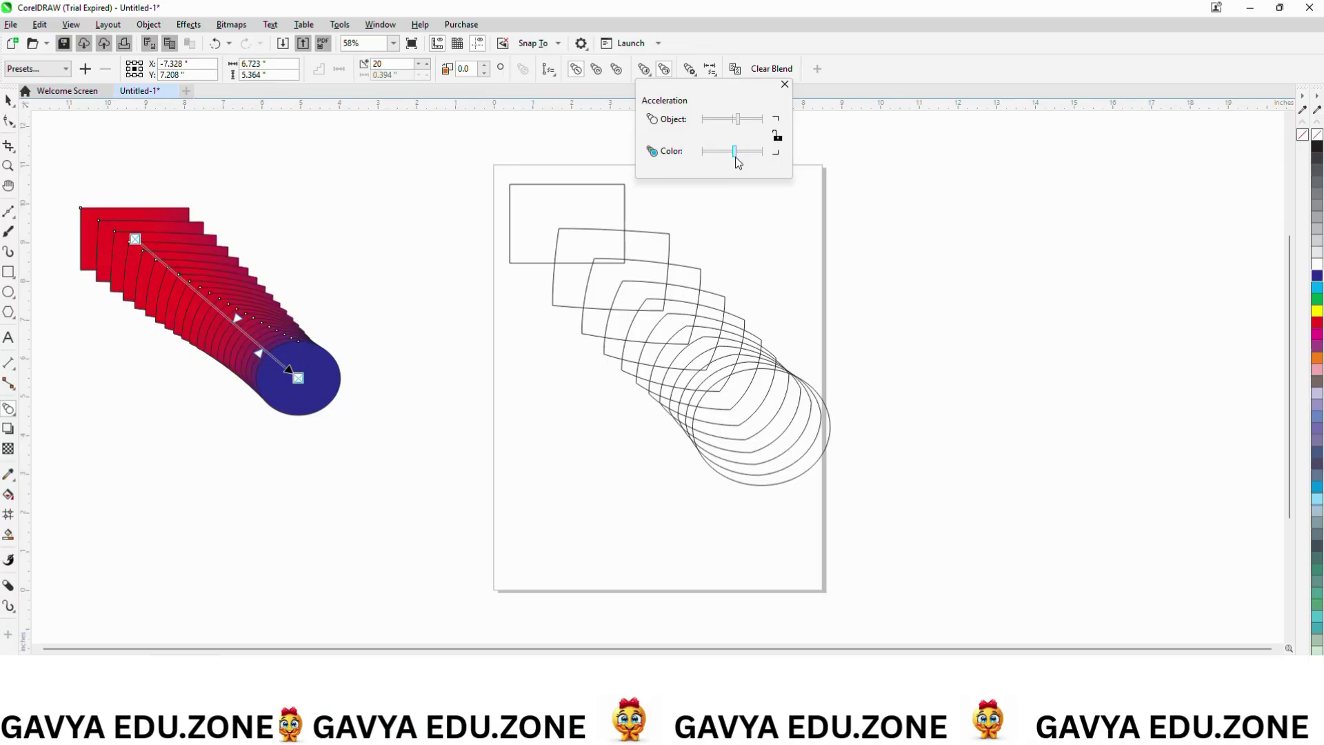
{"action": "left_click", "coordinate": [778, 137]}
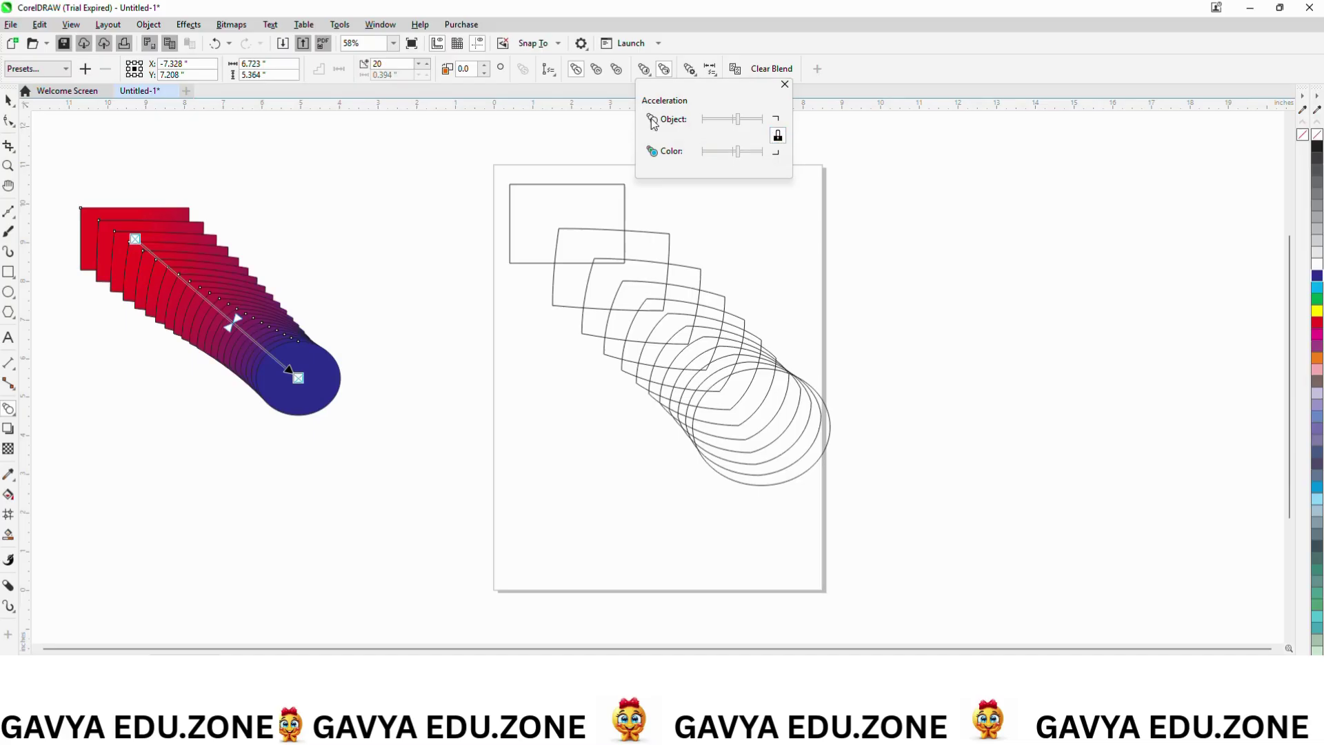
{"action": "left_click", "coordinate": [784, 85]}
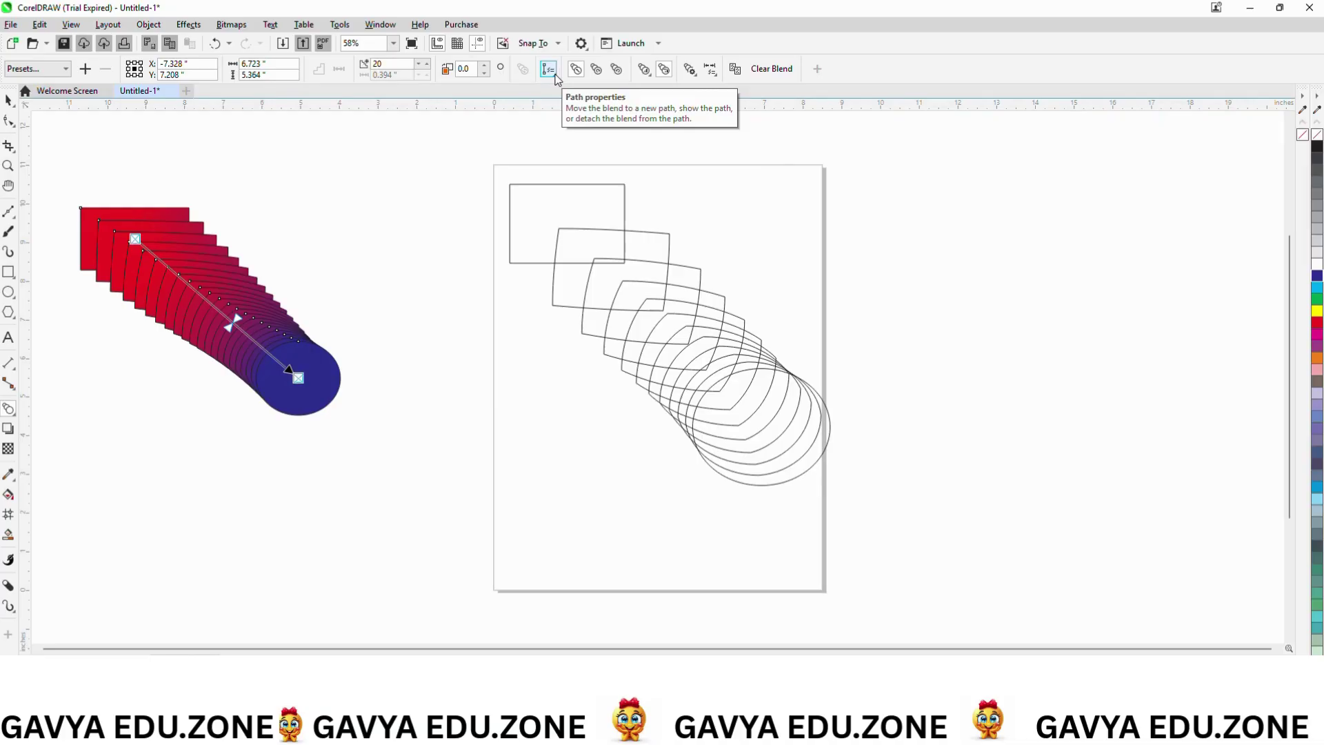
Step: Try to move the gradient blend onto a new path, and cancel the path selection
{"action": "left_click", "coordinate": [549, 69]}
{"action": "left_click", "coordinate": [582, 95]}
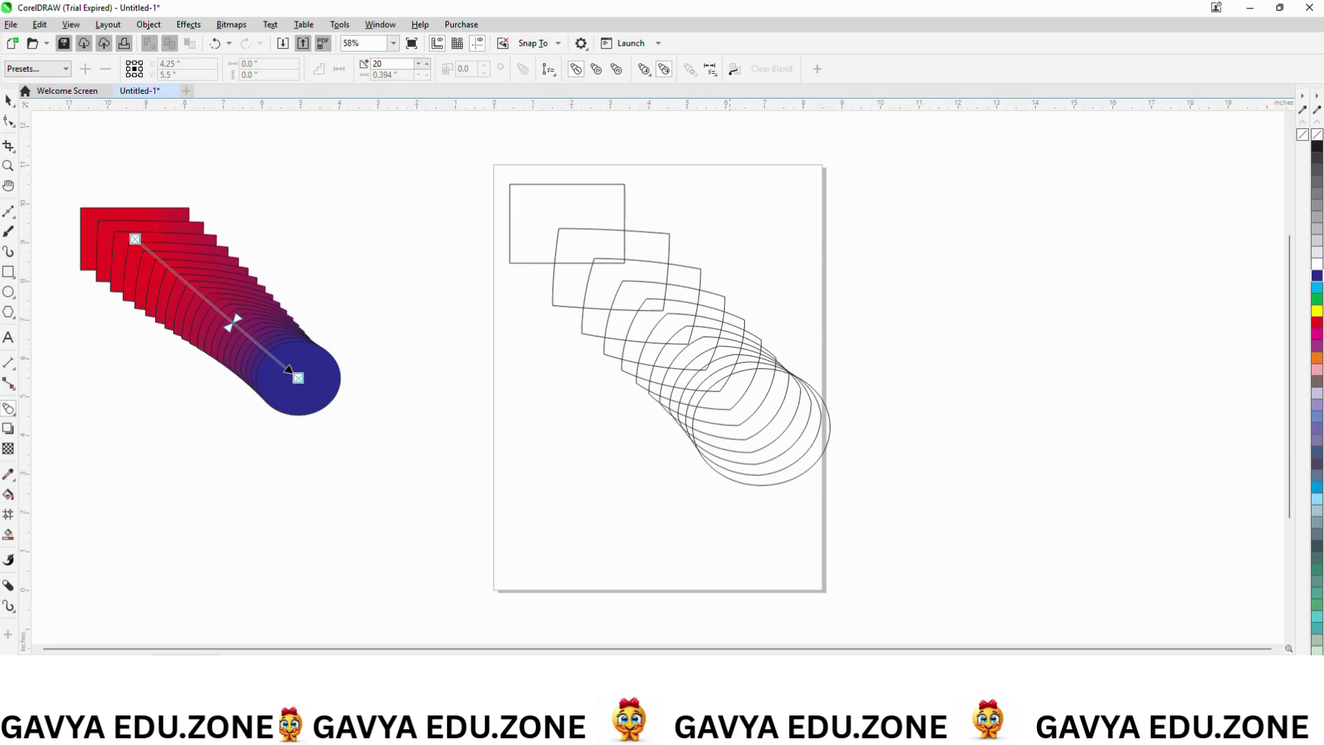
{"action": "left_click", "coordinate": [8, 103]}
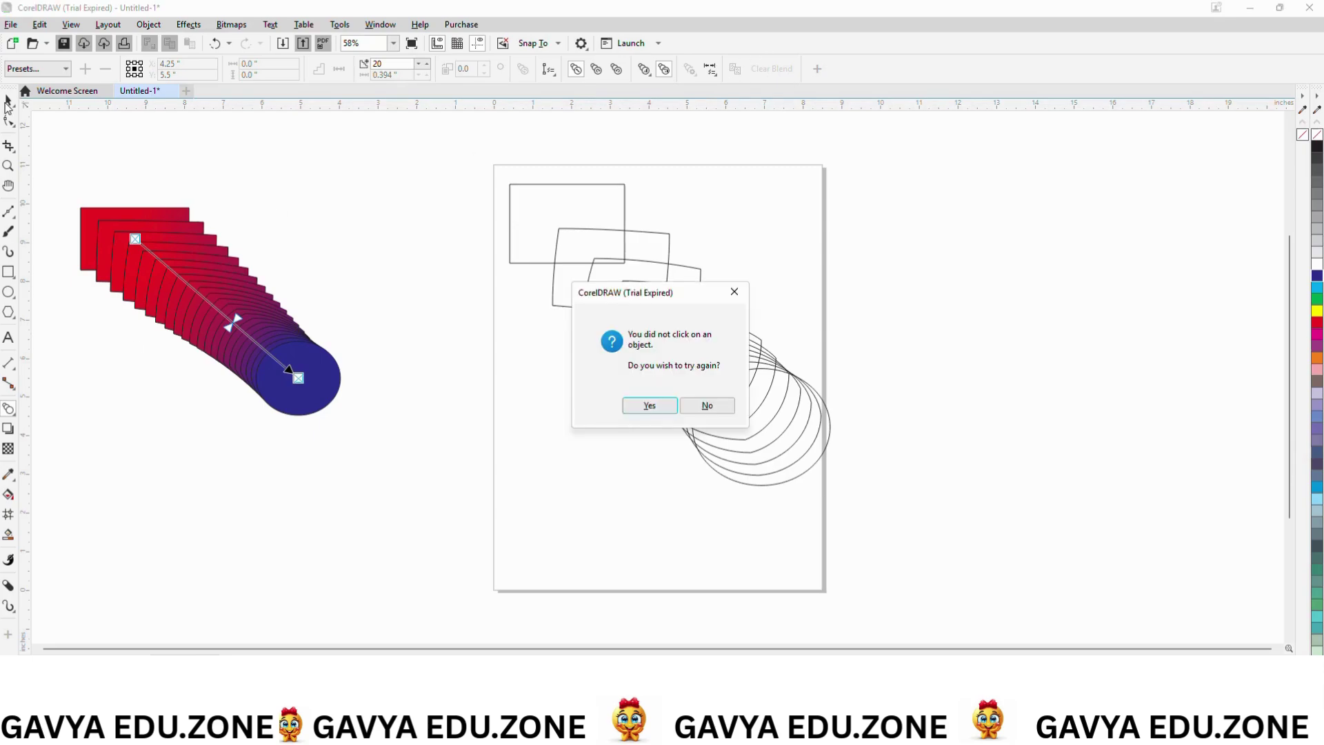
{"action": "left_click", "coordinate": [736, 288]}
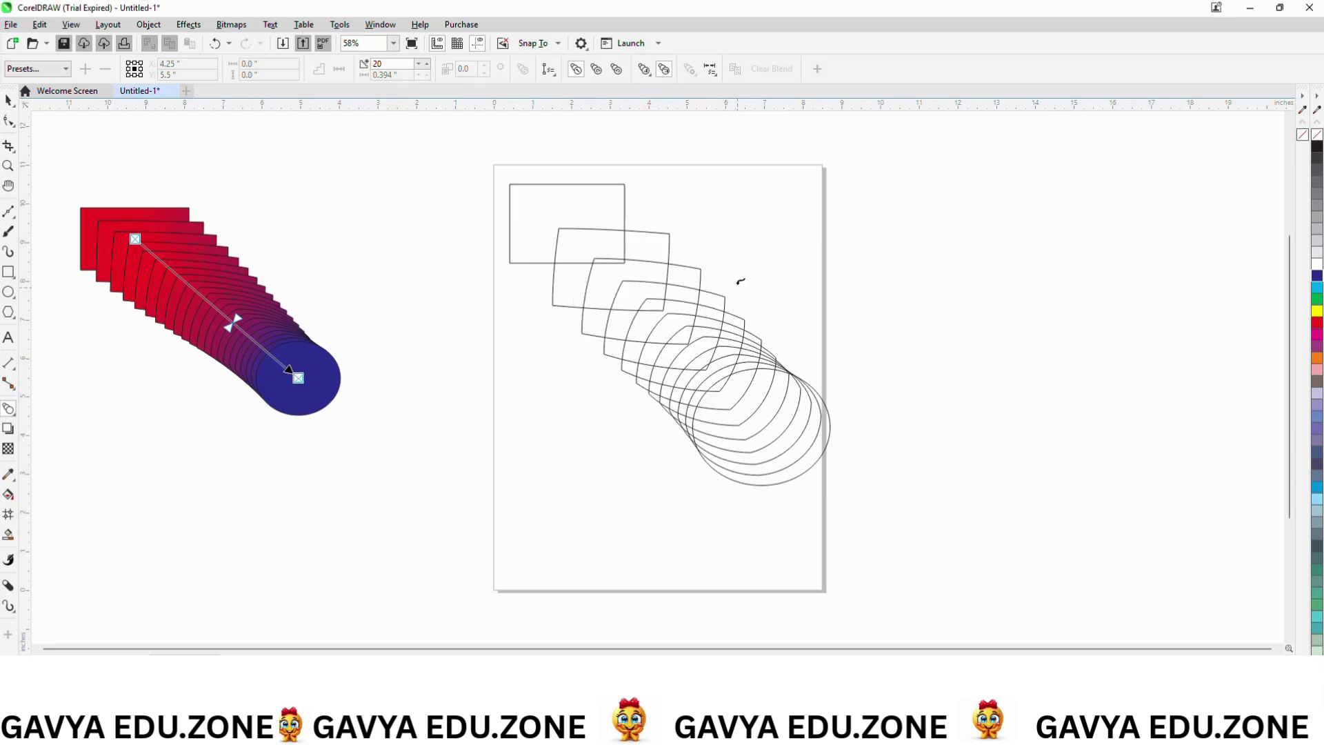
Step: Open the object and color acceleration settings of the blend
{"action": "left_click", "coordinate": [643, 70]}
{"action": "left_click", "coordinate": [643, 72]}
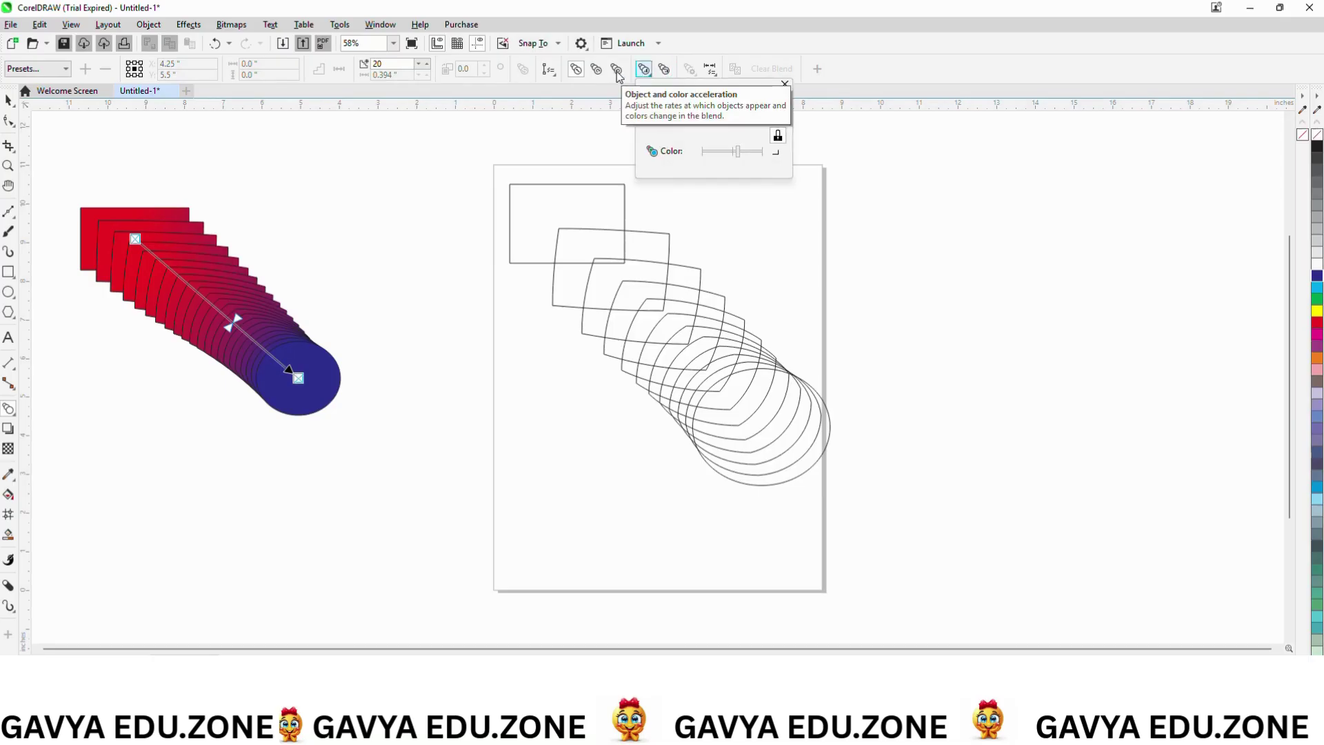